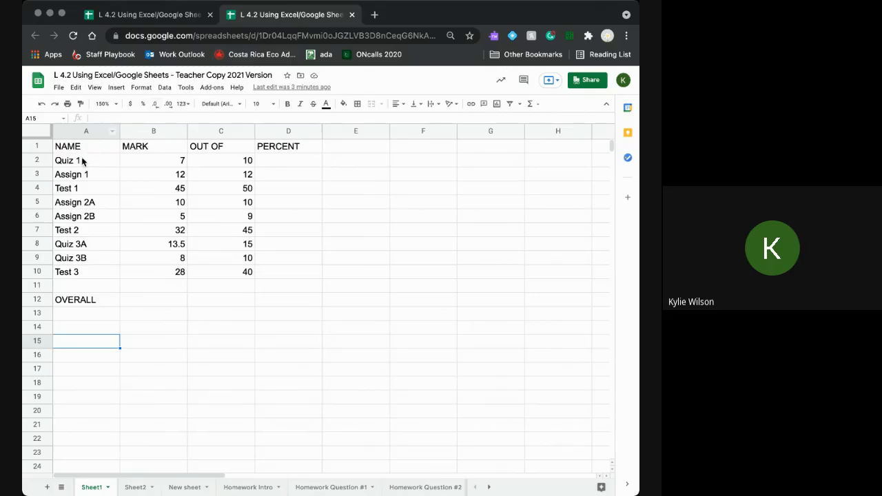
- Highlight the assessment names, marks, out-of values and empty PERCENT cells to review the table
click(82, 161)
drag(83, 161, 84, 272)
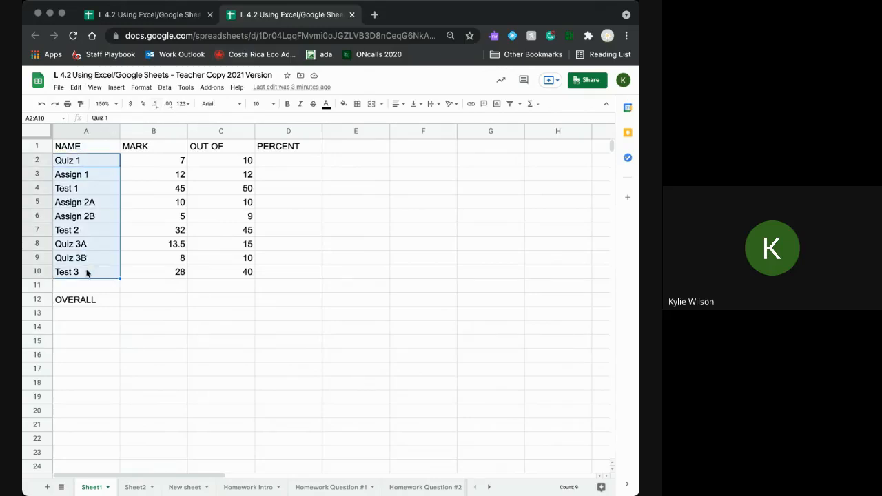
click(144, 347)
drag(170, 160, 179, 274)
click(177, 314)
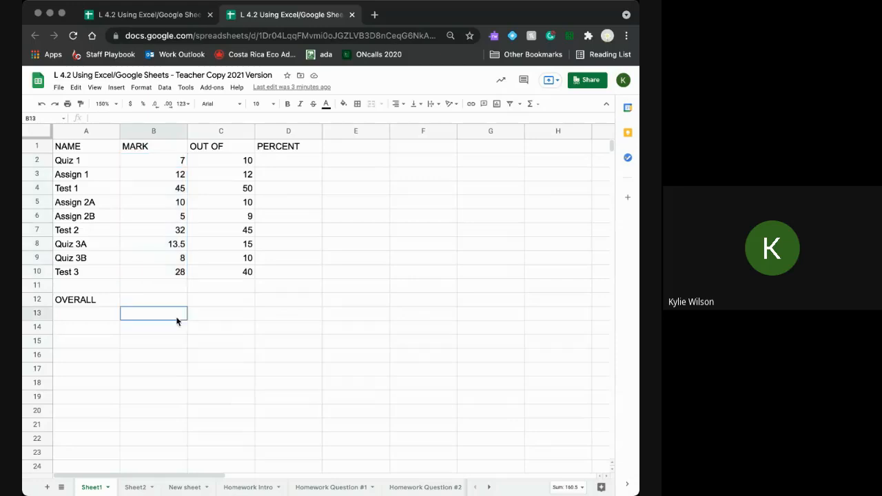
drag(232, 161, 238, 270)
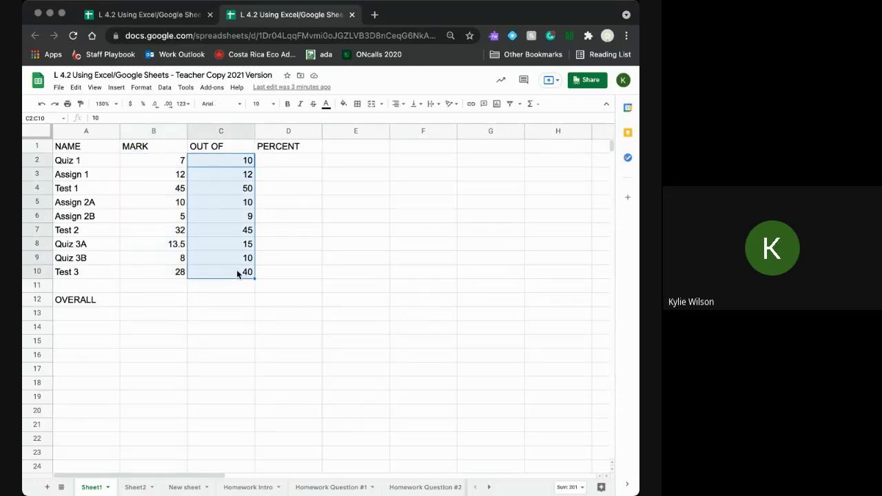
click(286, 298)
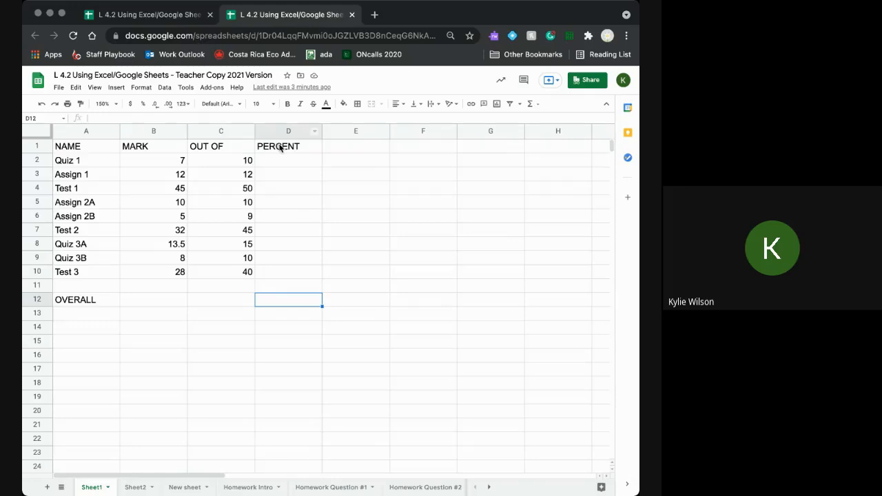
drag(280, 161, 283, 273)
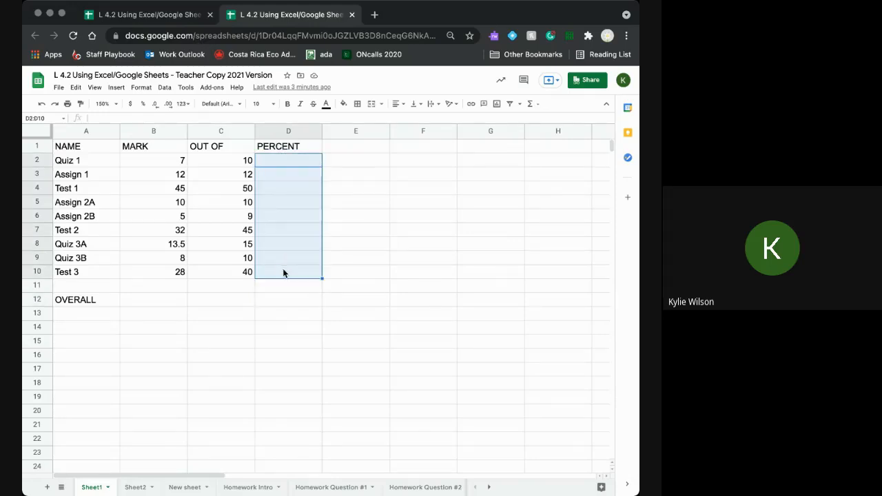
click(221, 337)
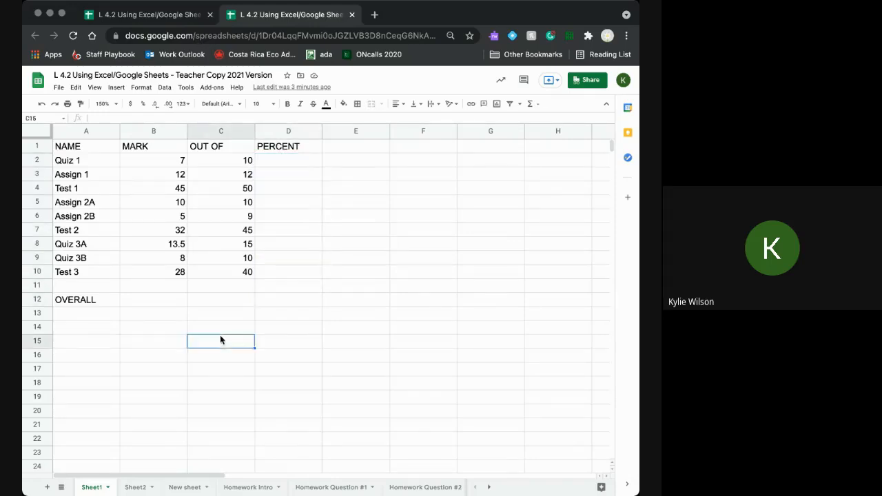
- Enter =B2/C2*100 in D2 so Quiz 1's percentage shows 70.0
click(306, 161)
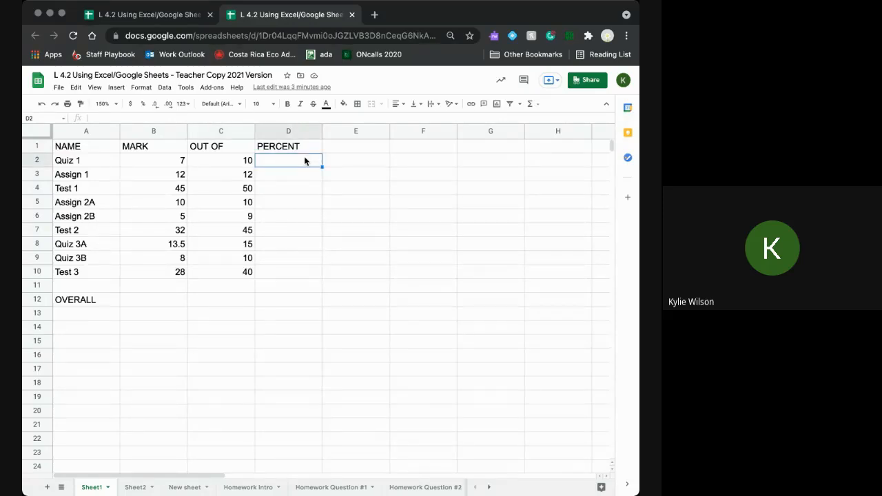
text(=)
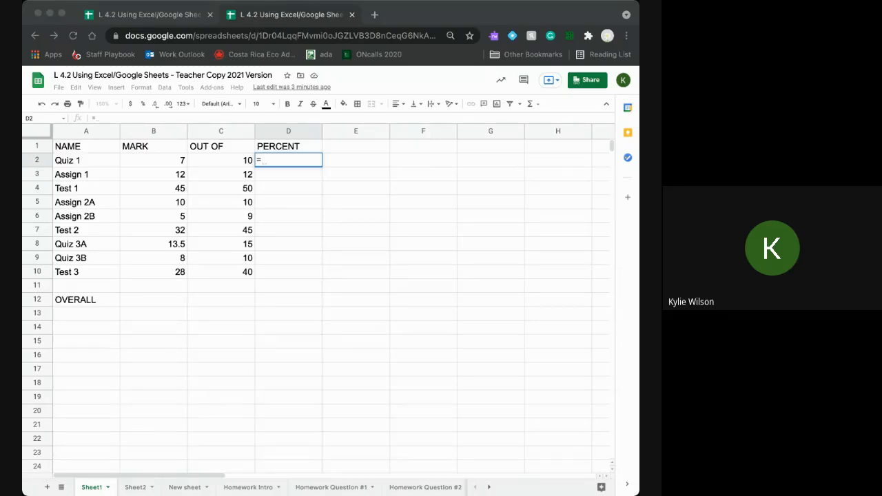
click(150, 164)
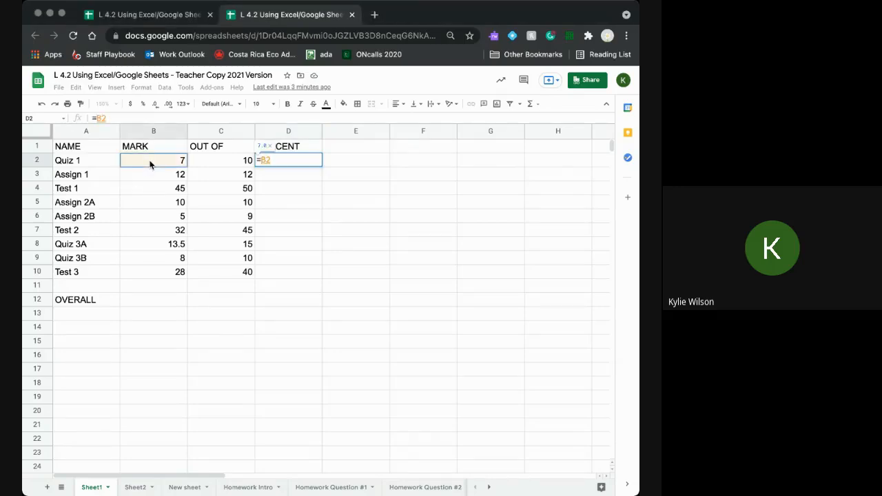
text(/)
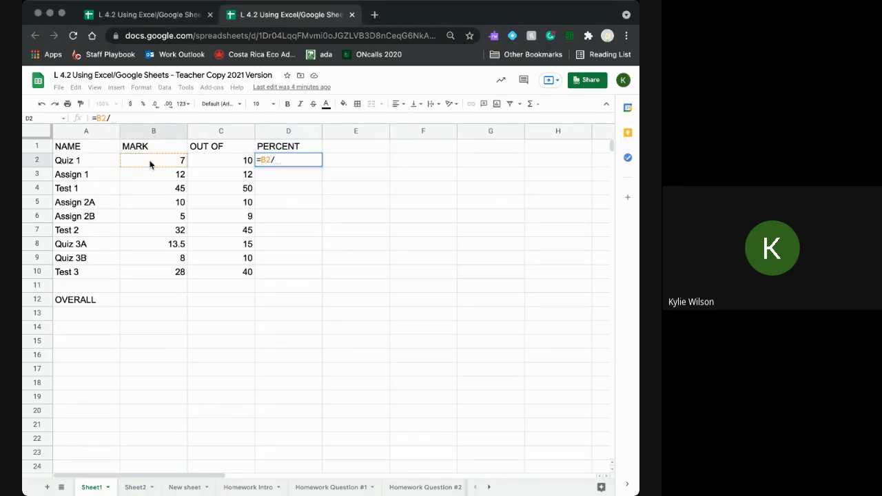
click(211, 161)
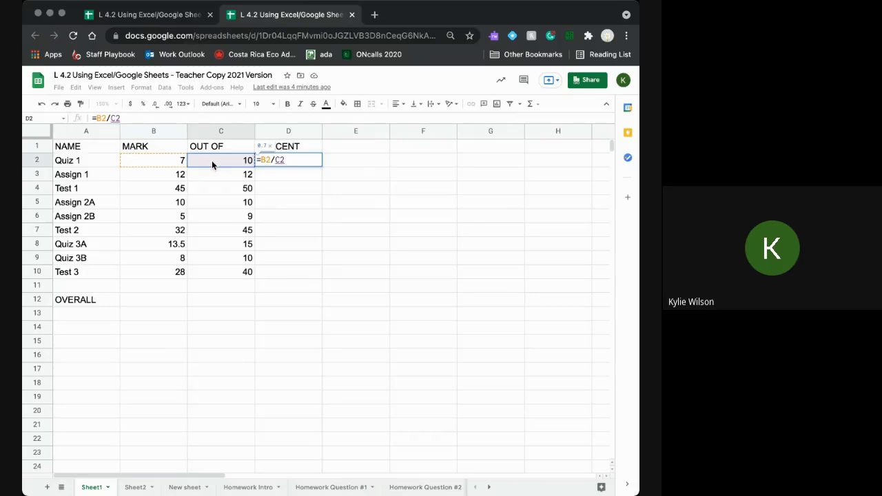
text(*)
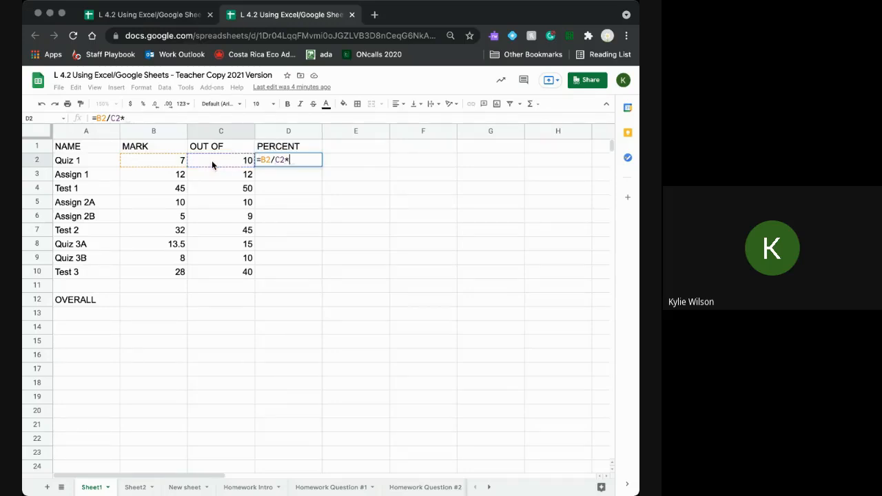
text(100)
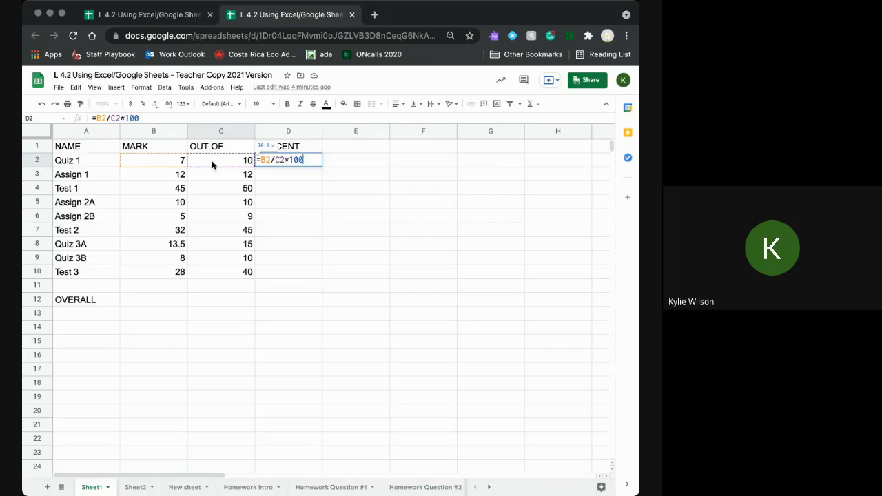
key(Return)
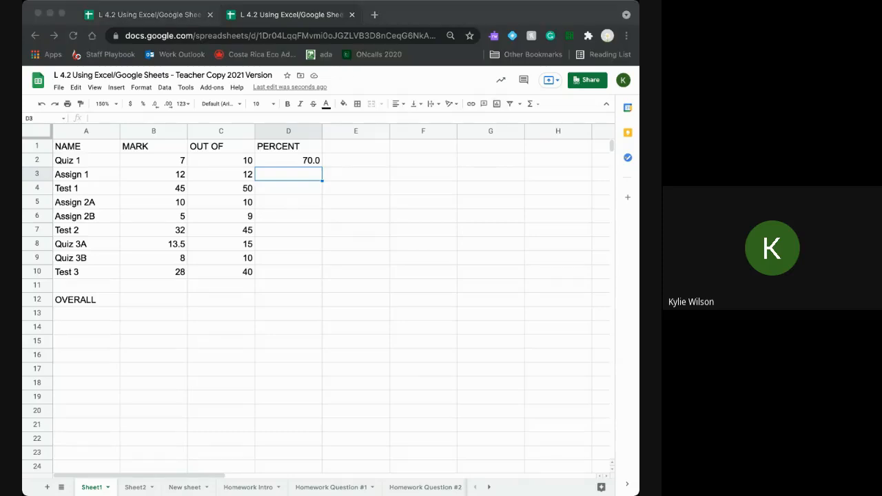
- Enter =B3/C3*100 in D3 so Assign 1's percentage shows 100.0
click(294, 177)
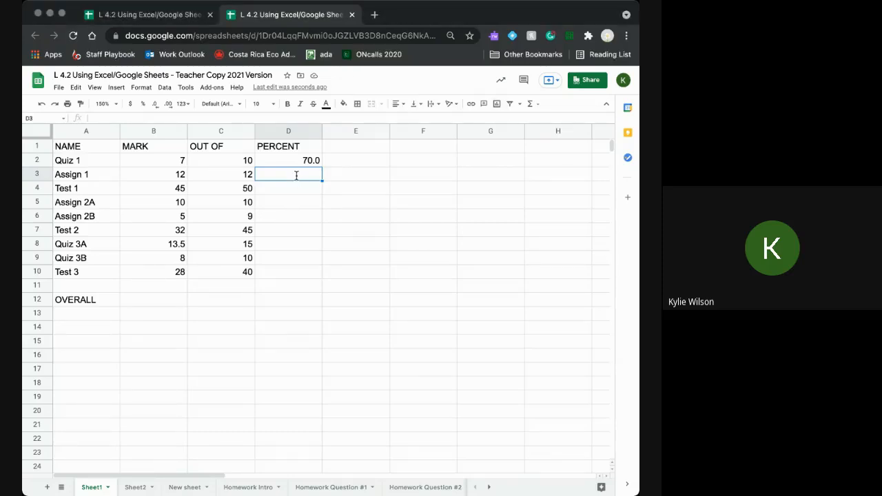
text(=)
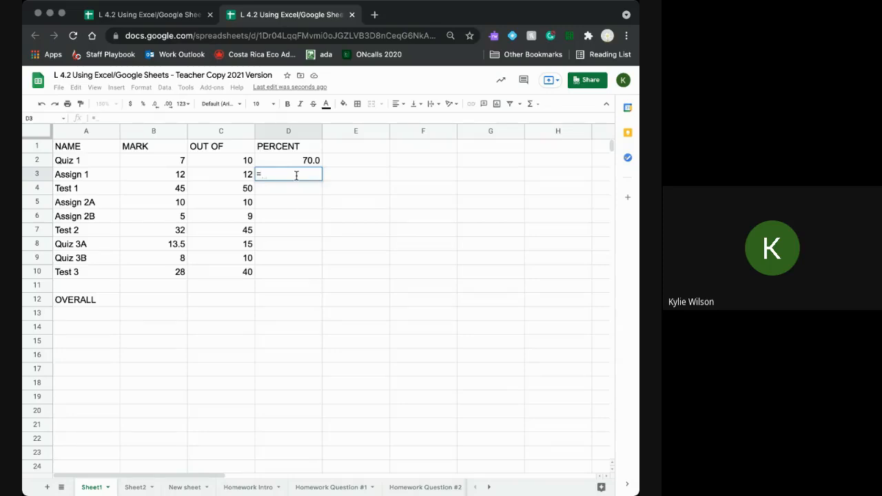
click(180, 179)
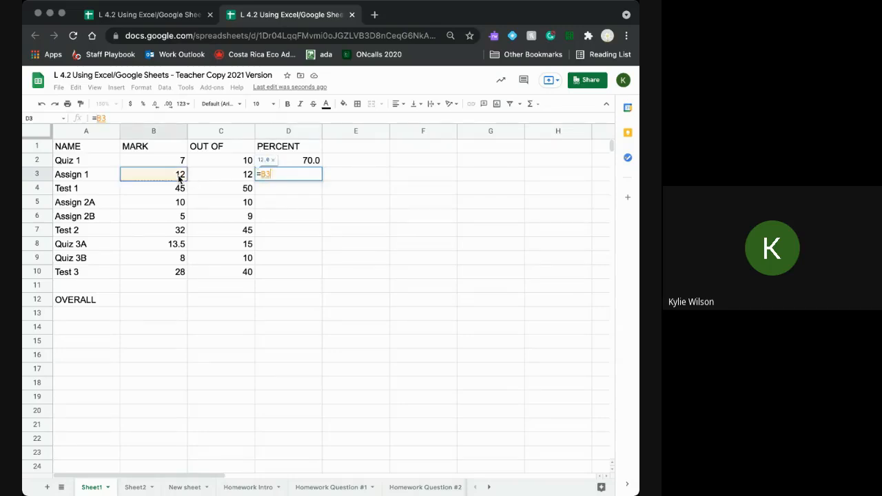
text(/)
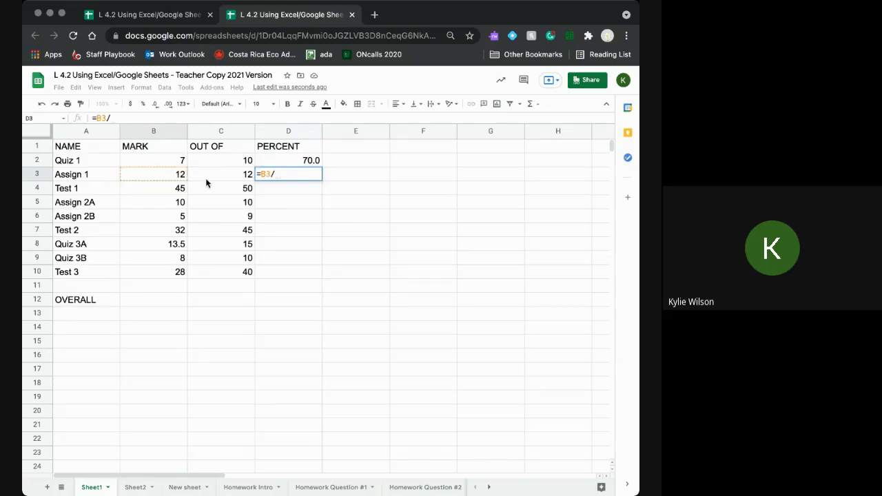
click(206, 179)
text(*)
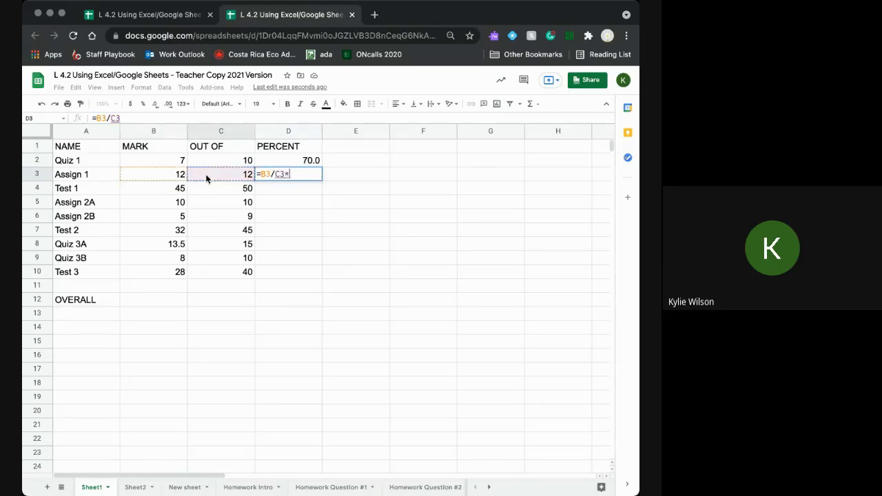
text(100)
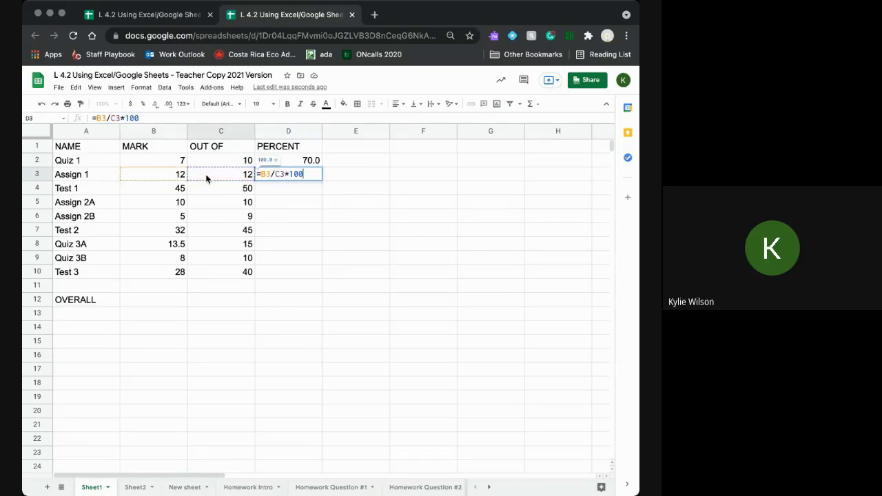
key(Return)
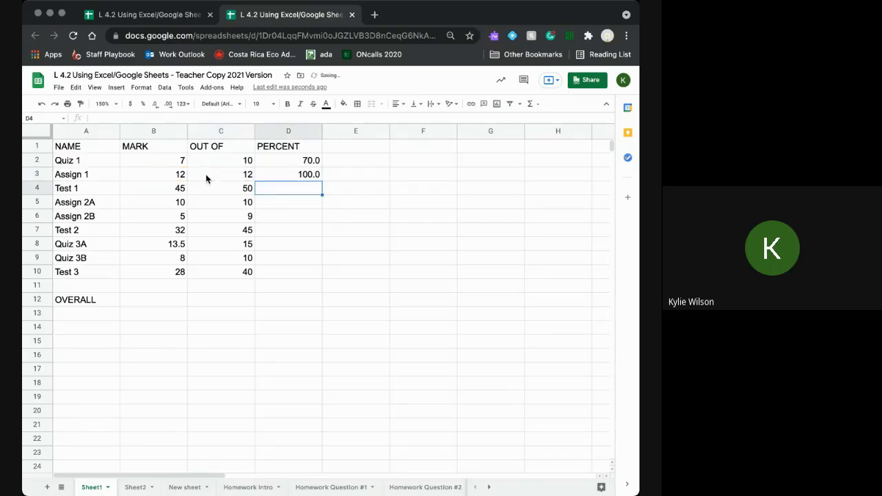
- Compare the formulas in D2 and D3, then step down the empty PERCENT cells to D10
click(271, 177)
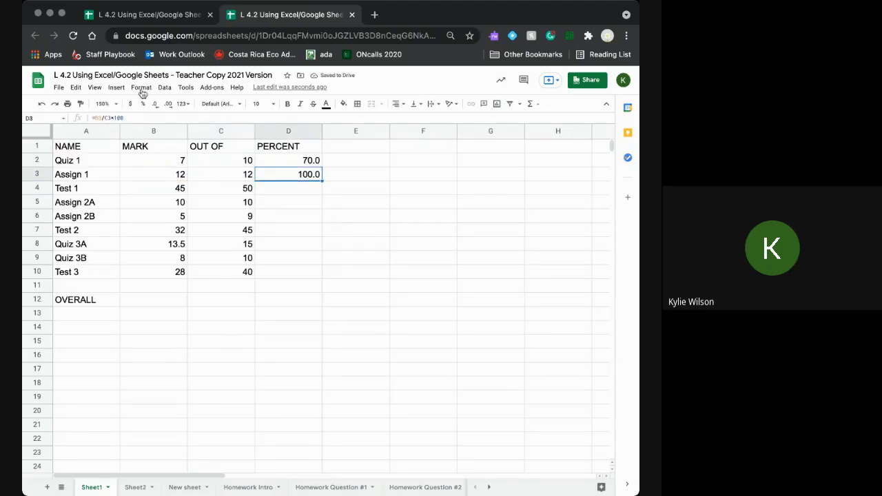
click(297, 157)
click(298, 176)
click(271, 187)
click(272, 202)
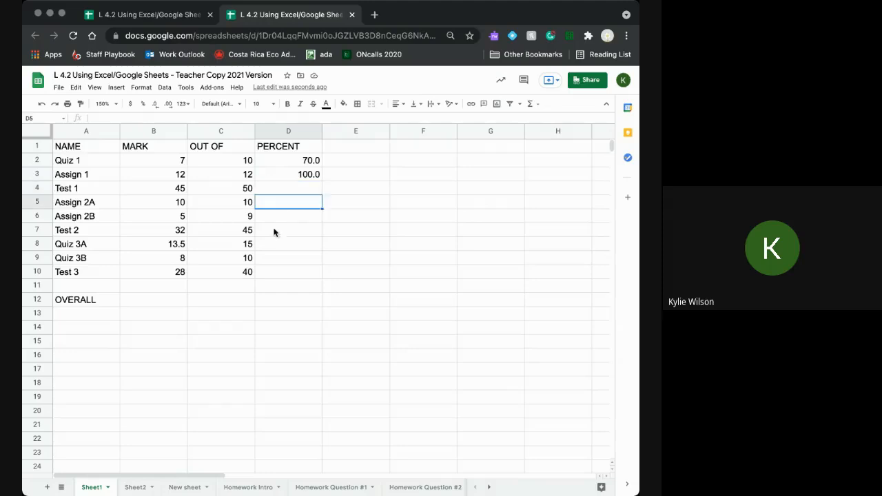
click(274, 231)
click(273, 244)
click(272, 257)
click(272, 272)
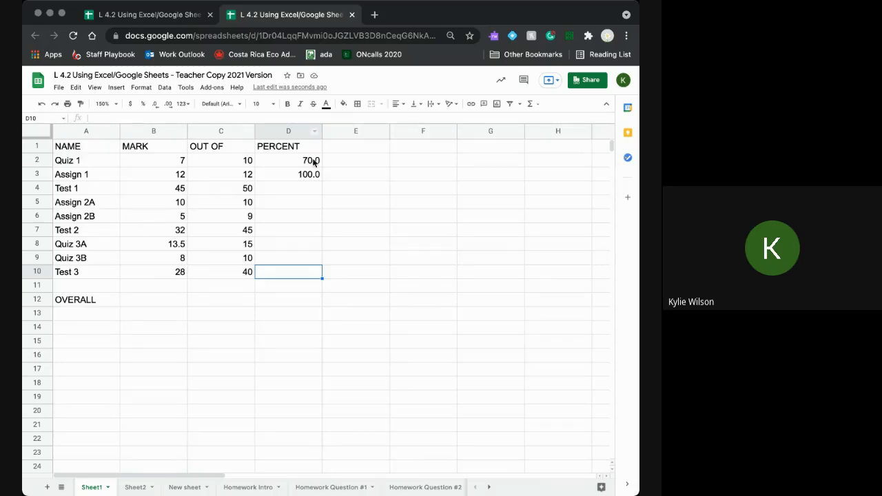
- Fill the D2:D3 percentage formula down to D10, giving 90.0 through 70.0
drag(310, 161, 314, 178)
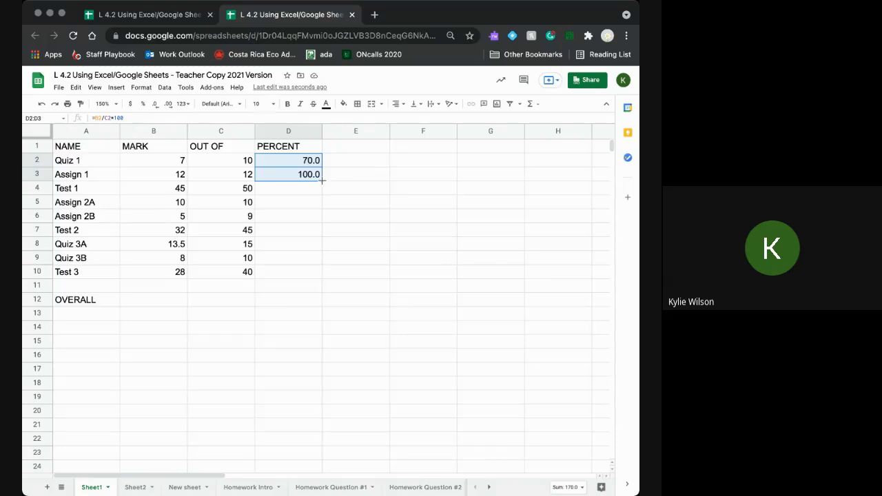
drag(321, 181, 313, 269)
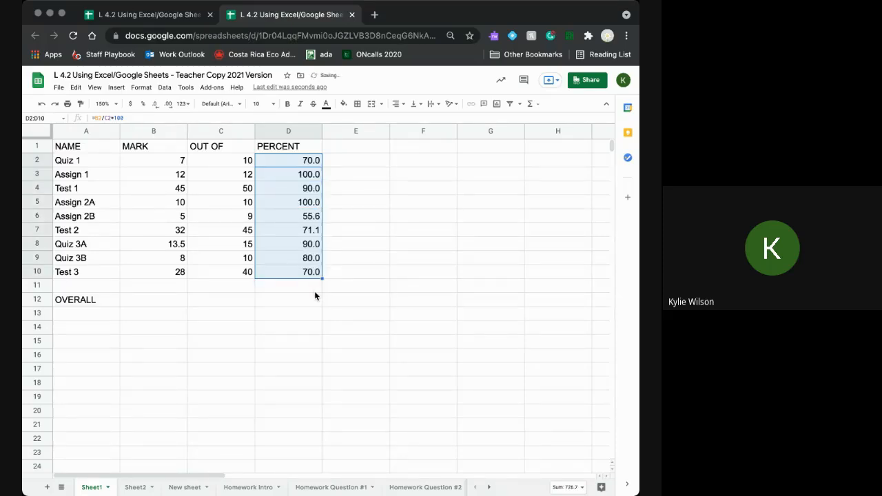
click(315, 290)
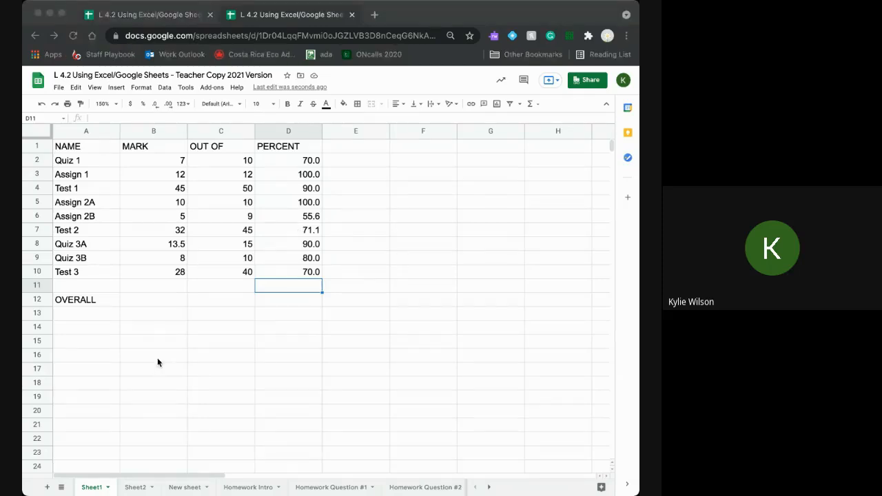
- Open the copied Test 2 formula in D7 to show its references
click(317, 231)
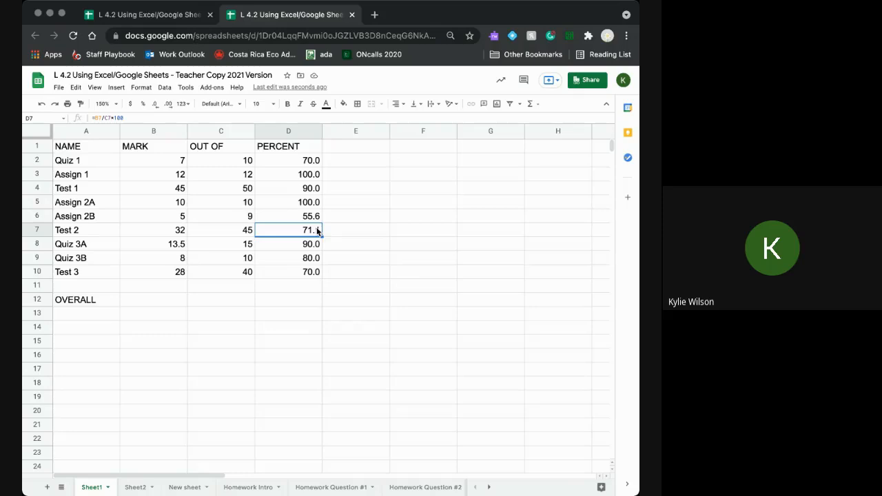
double_click(279, 234)
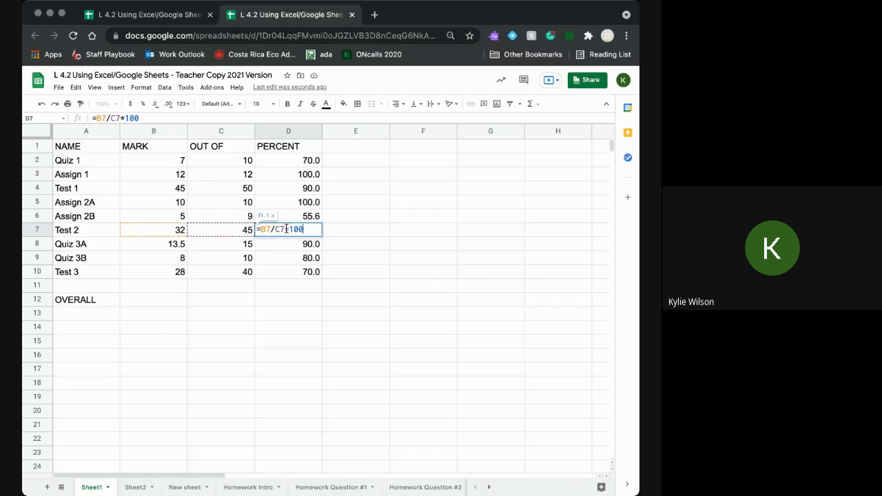
click(395, 228)
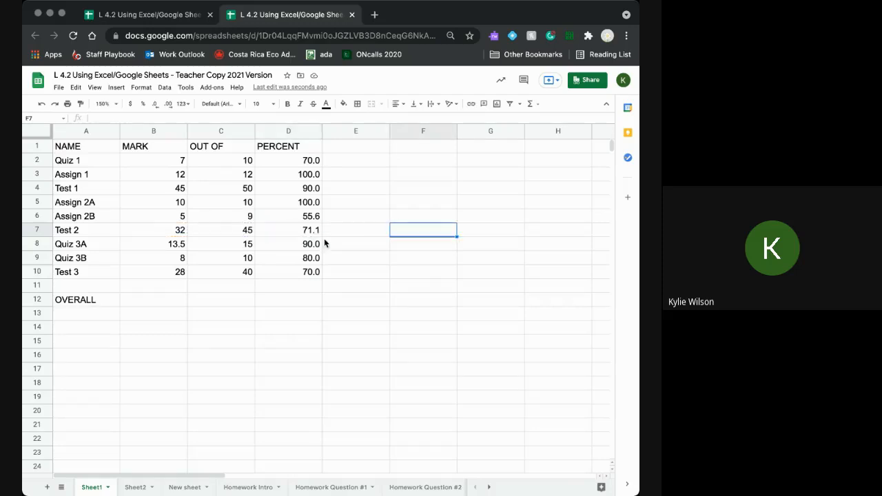
click(303, 229)
double_click(303, 230)
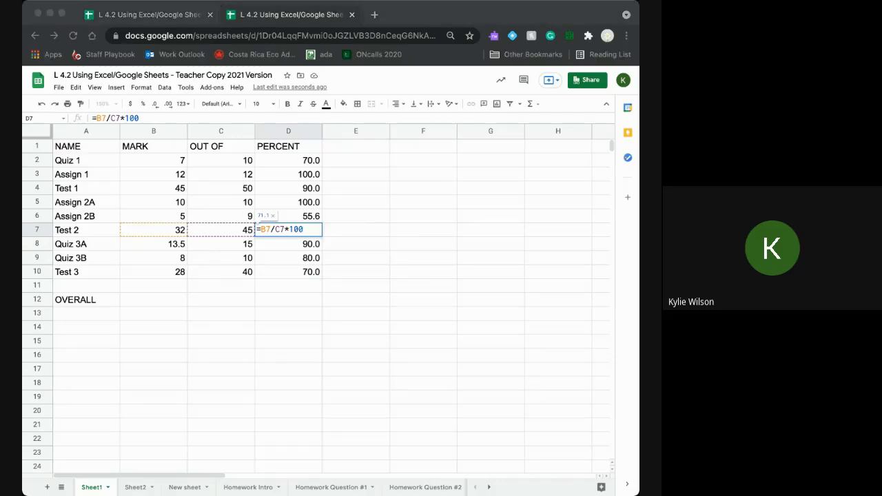
- Undo the filled-down percentage formulas in D4:D10
click(355, 274)
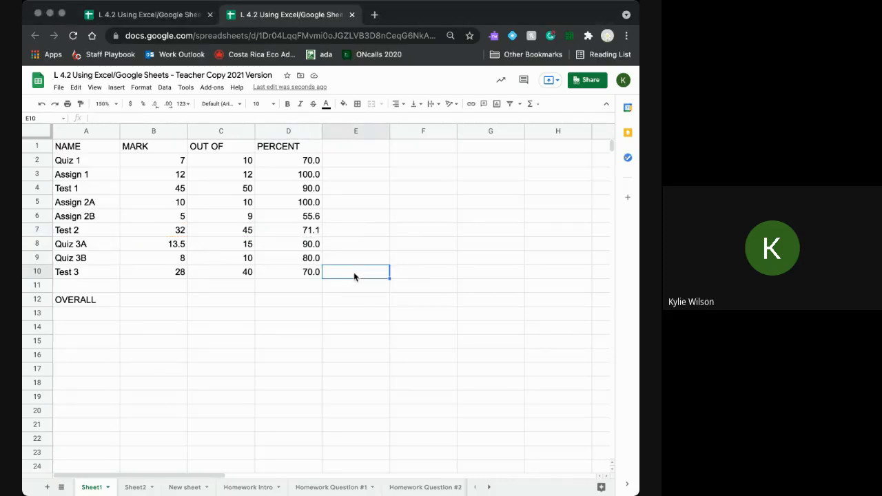
key(super+z)
click(326, 219)
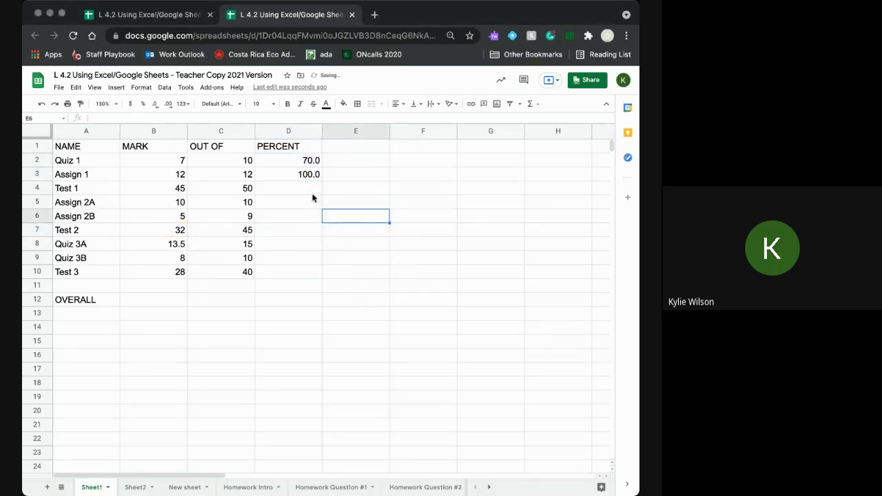
- Refill the D2:D3 percent formula down through Test 3 in D10
click(307, 164)
click(350, 181)
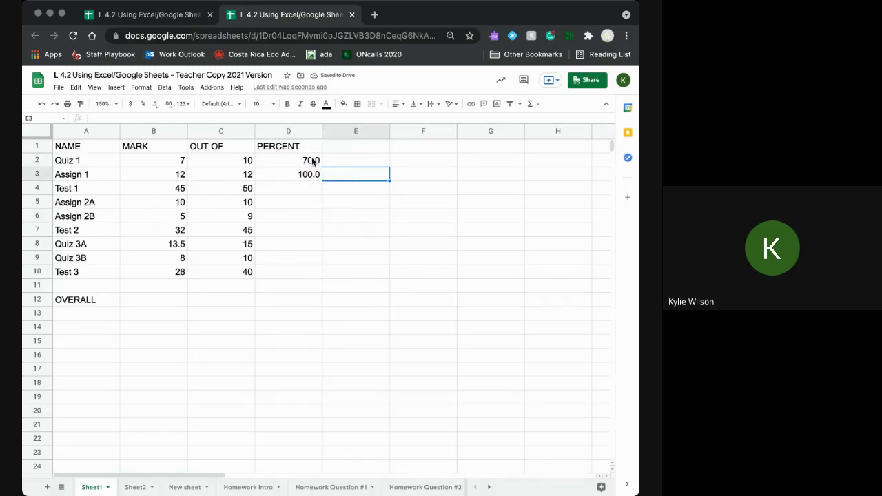
drag(310, 162, 312, 173)
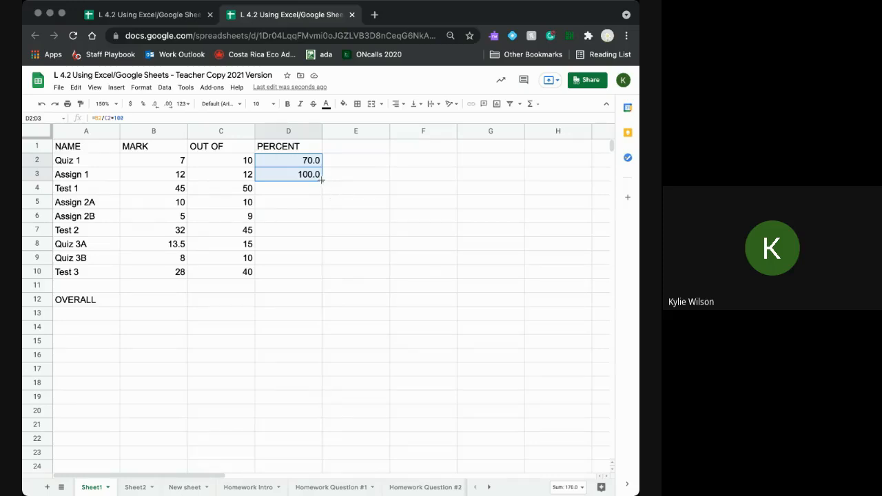
drag(321, 180, 321, 273)
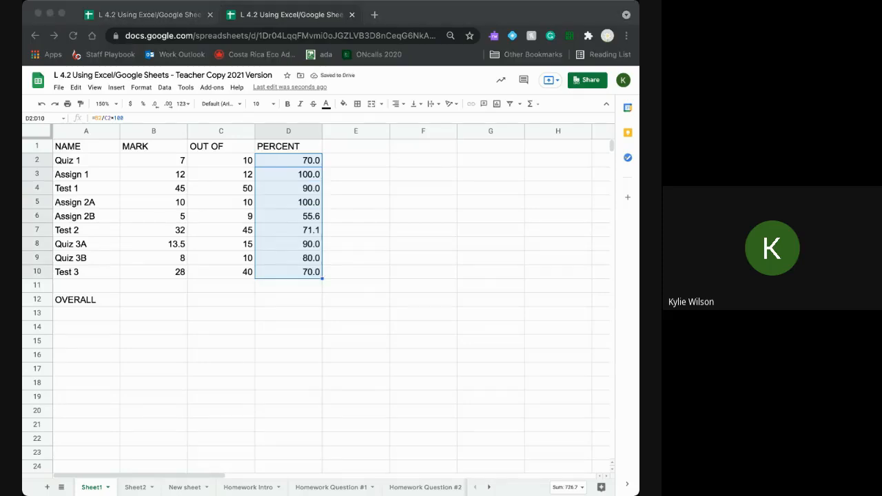
click(360, 247)
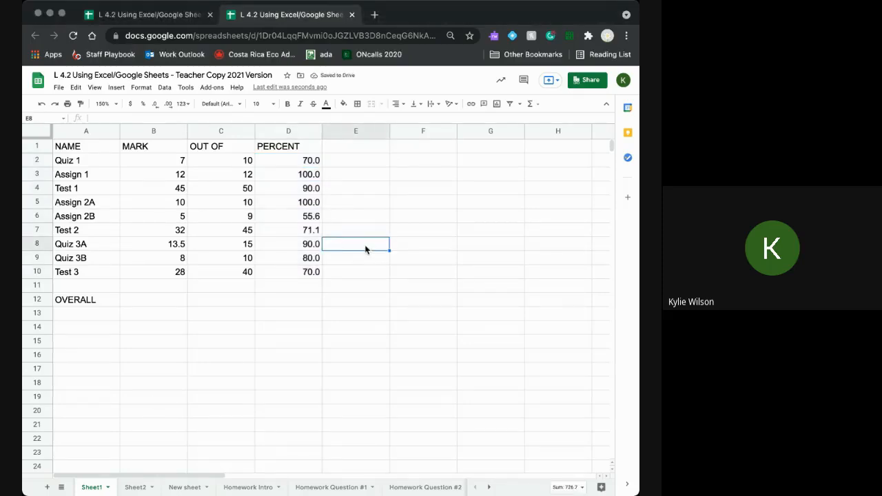
- Check the Quiz 3A formula in D8, then start a formula with = in B12
click(312, 246)
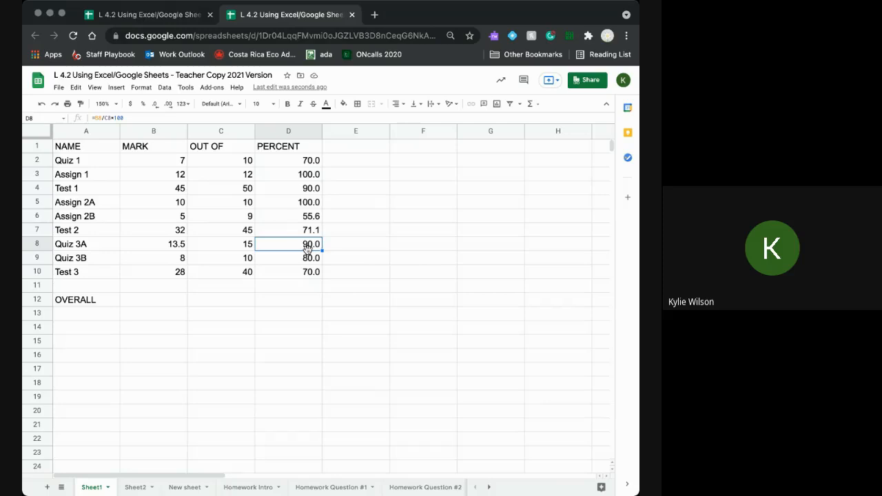
double_click(301, 246)
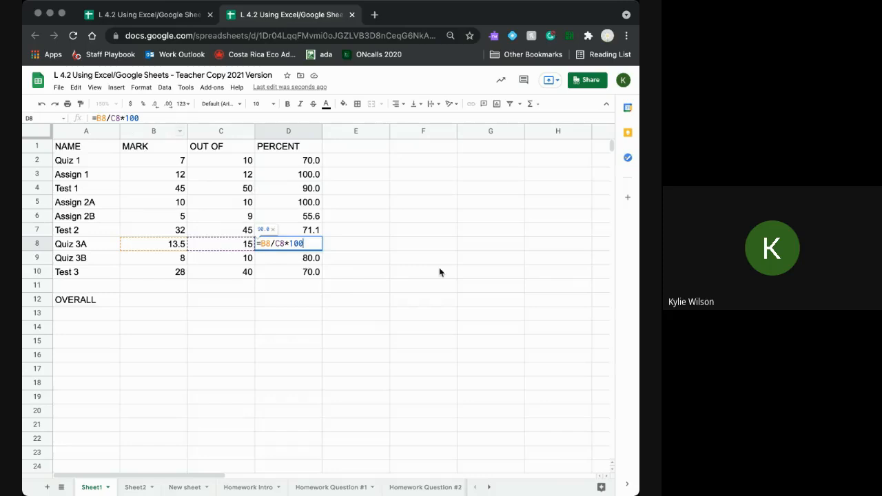
click(319, 317)
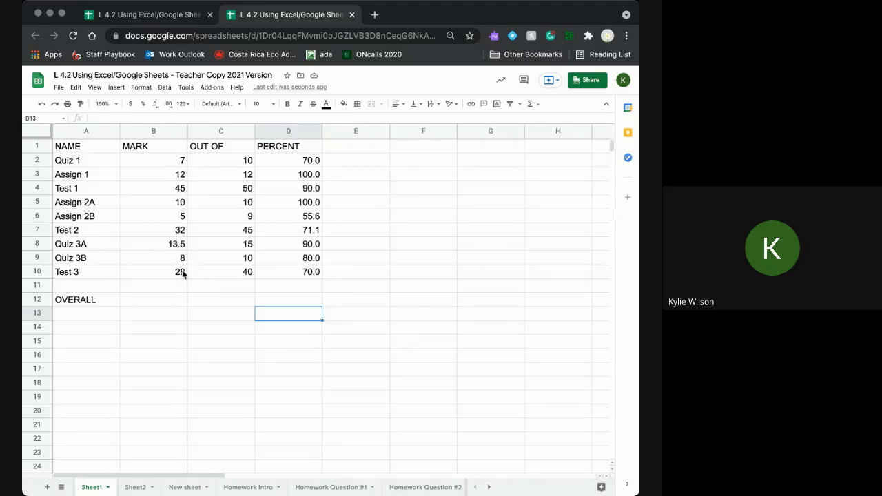
click(140, 303)
text(=)
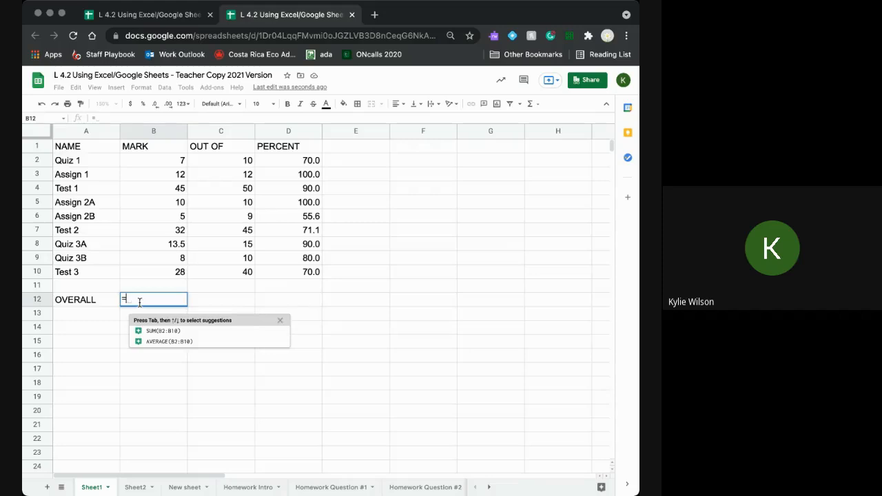
- Enter =sum(B2:B10) in B12 so the OVERALL marks total 160.5
text(sum)
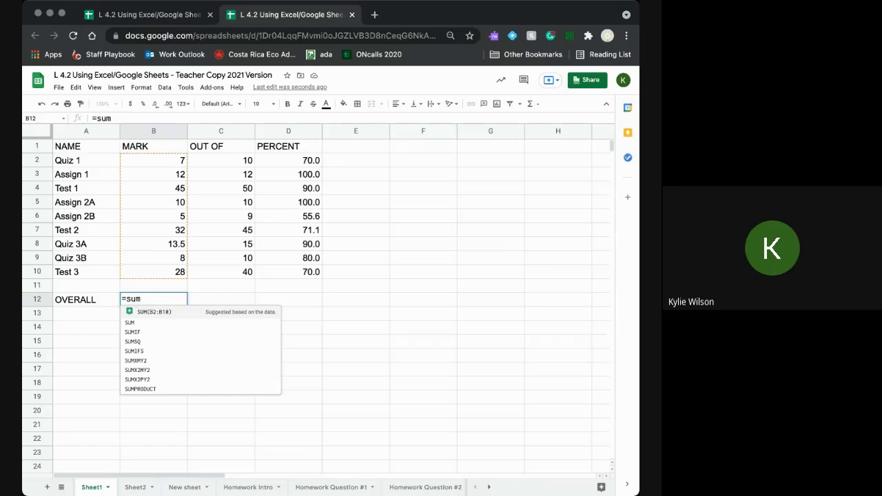
key(super+Tab)
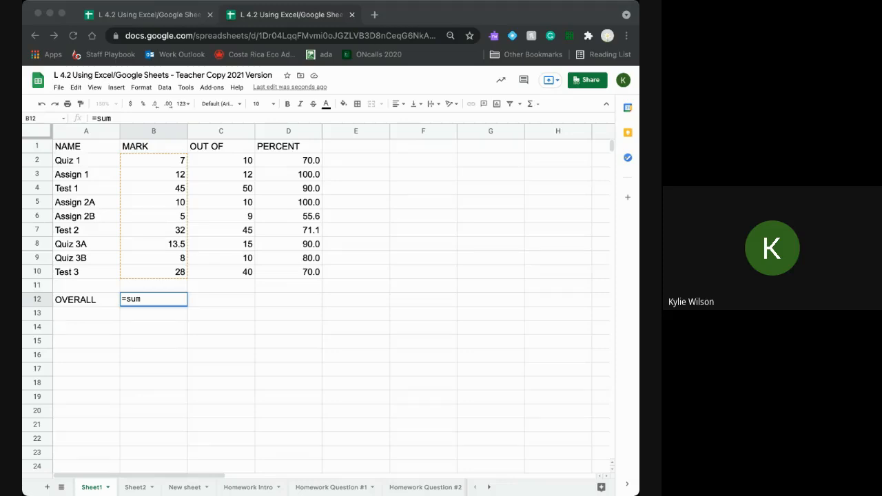
click(158, 320)
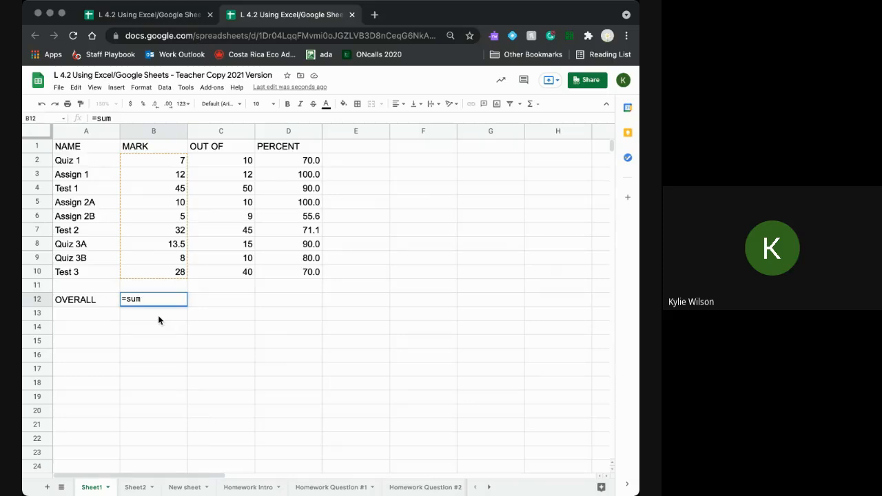
text(()
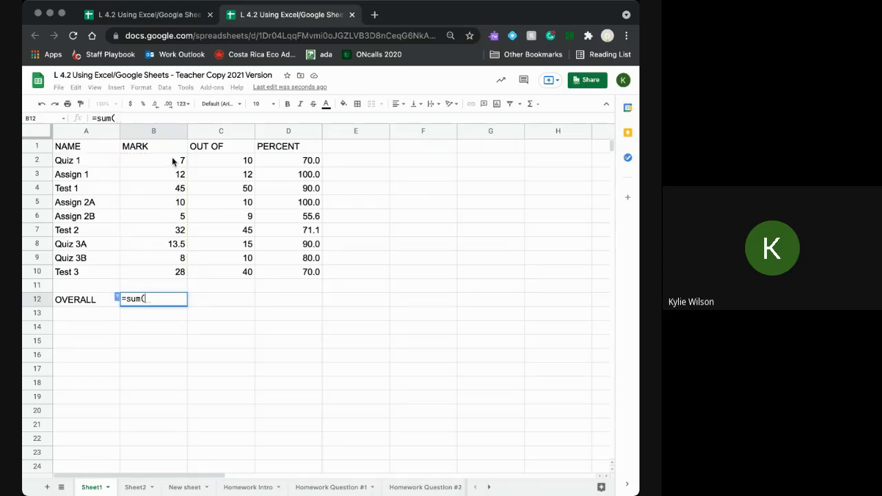
drag(172, 160, 171, 276)
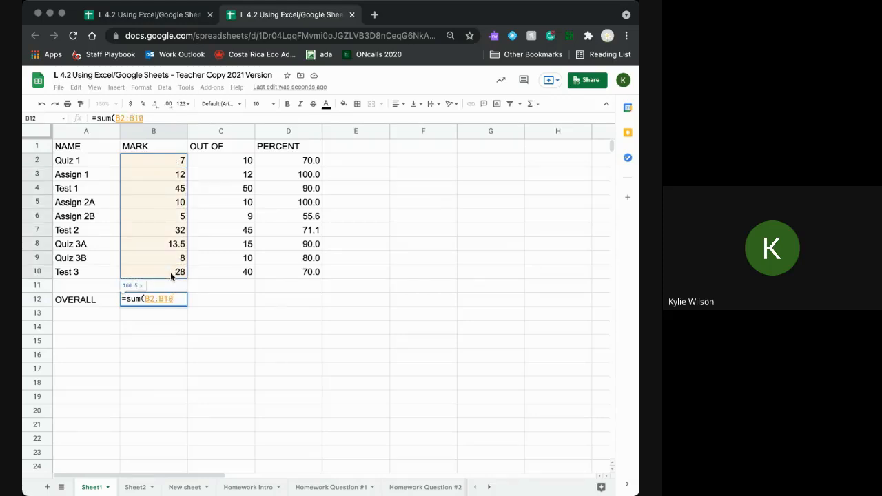
text())
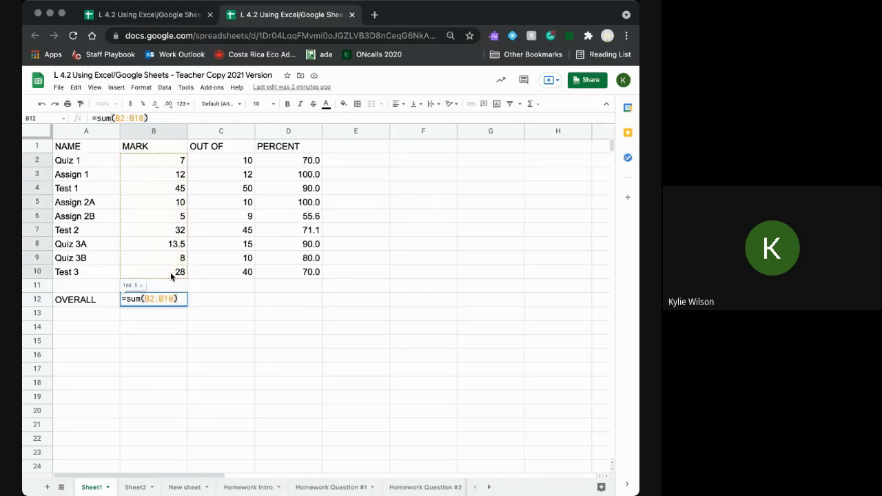
key(Return)
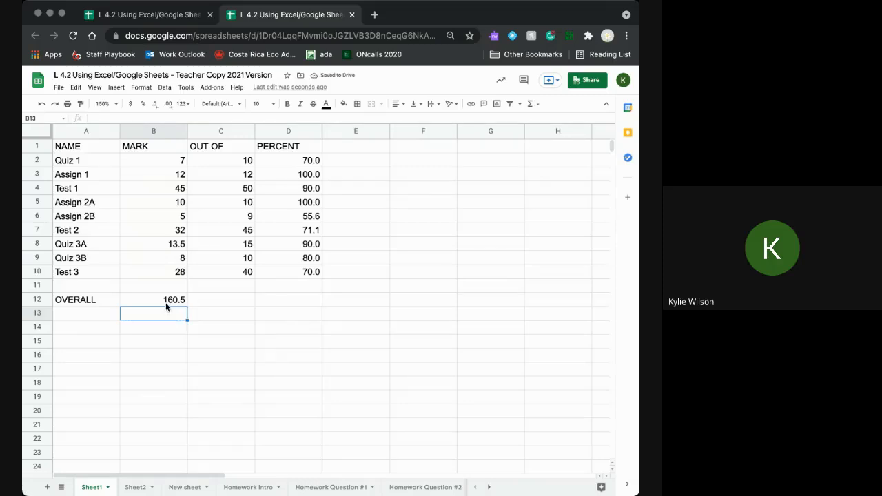
double_click(165, 304)
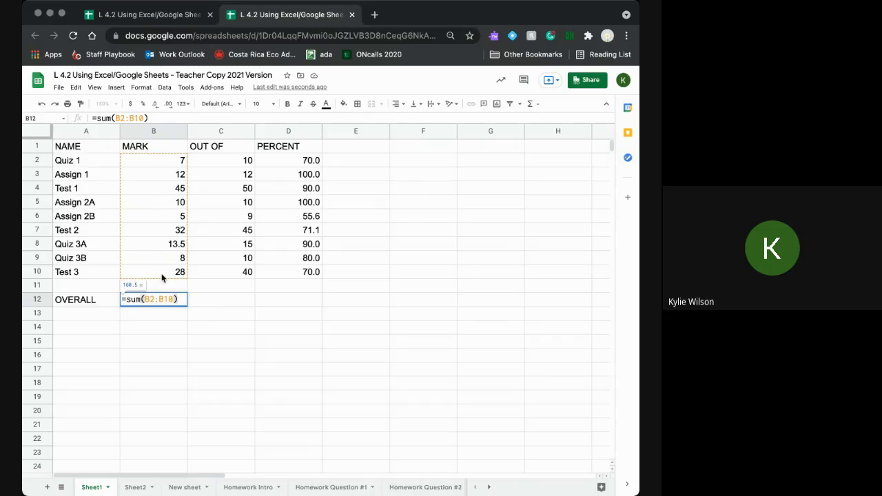
- Enter =sum(C2:C10) in C12 for an OUT OF total of 201
click(156, 326)
click(204, 301)
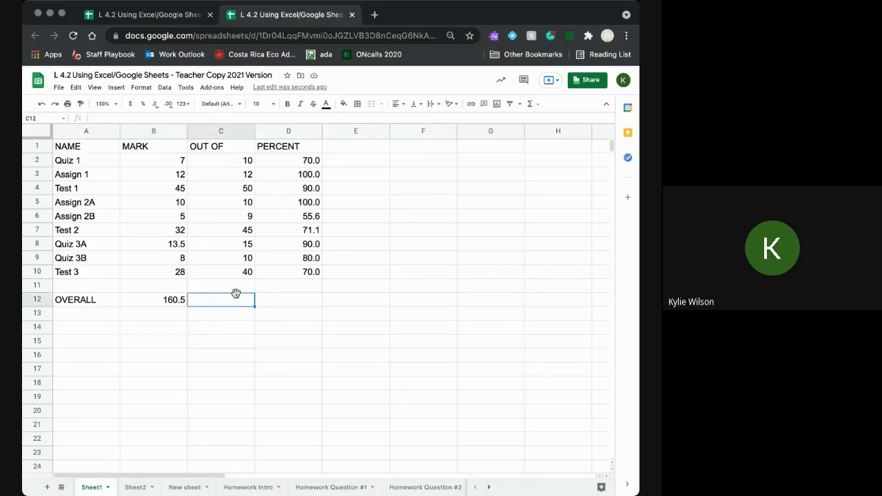
text(=)
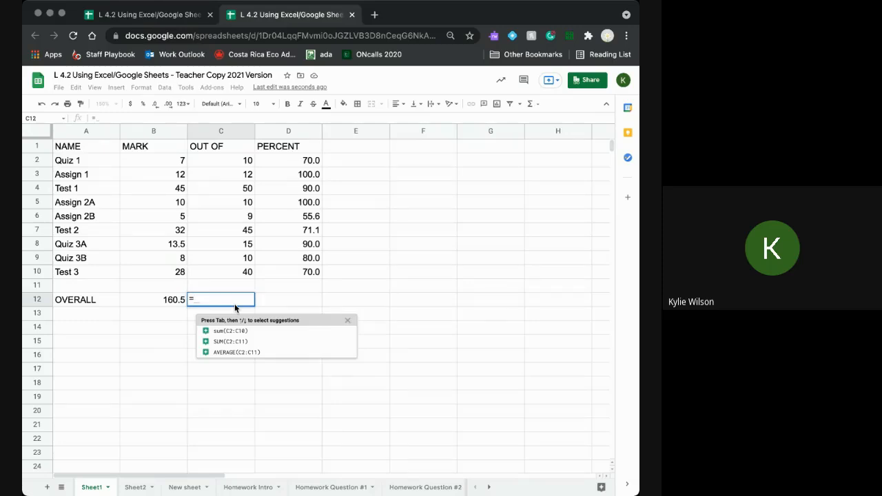
text(sum)
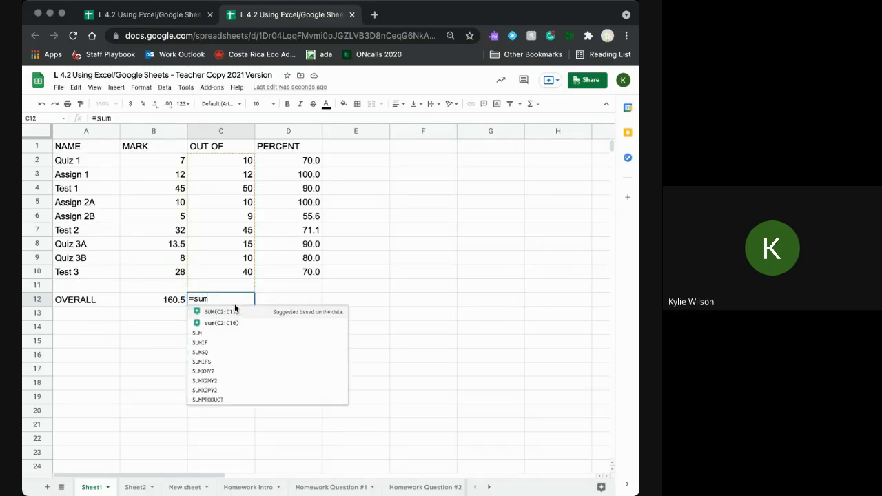
text(()
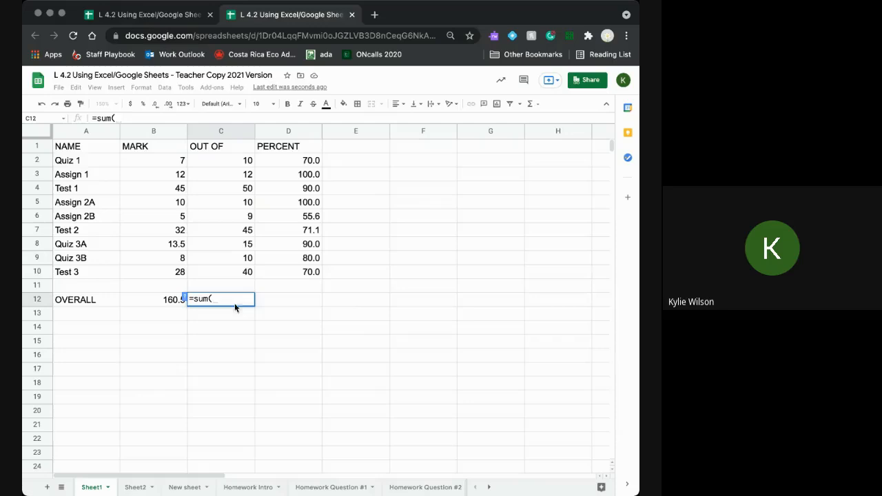
drag(236, 159, 238, 275)
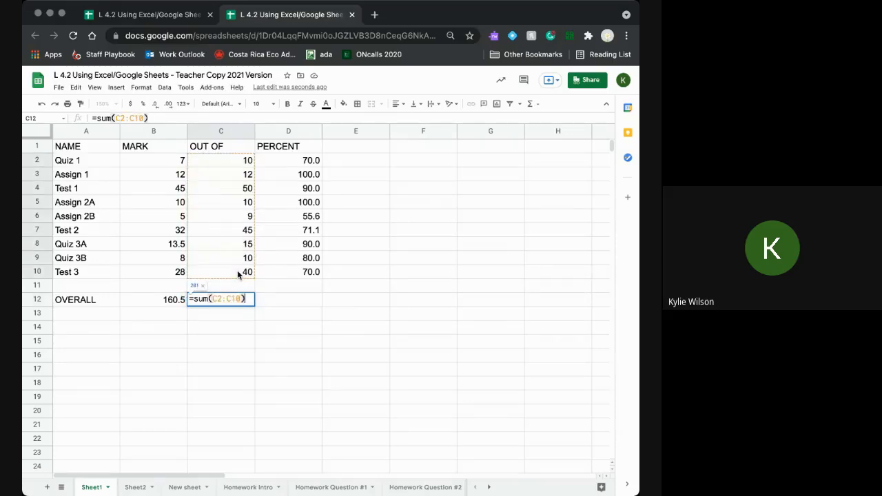
key(Return)
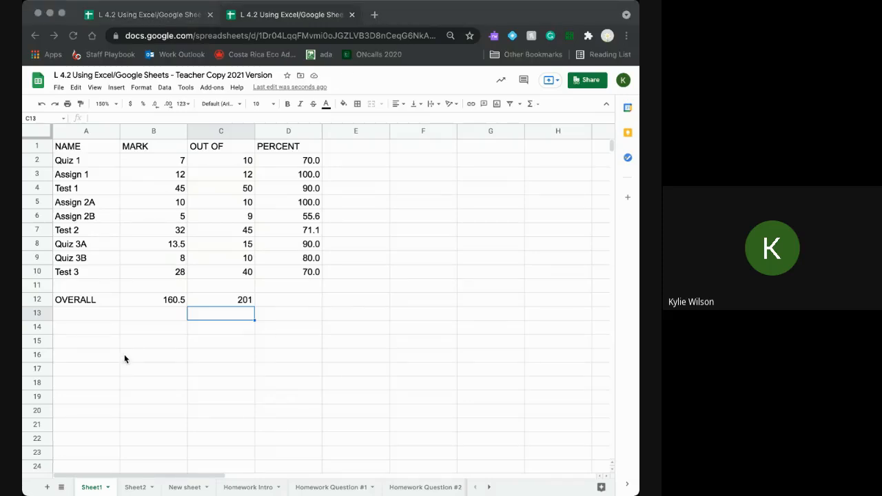
click(306, 298)
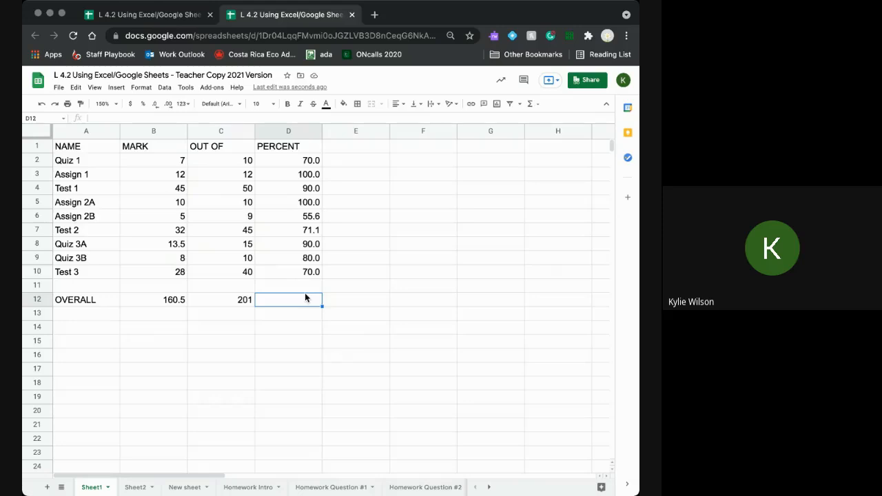
text(=)
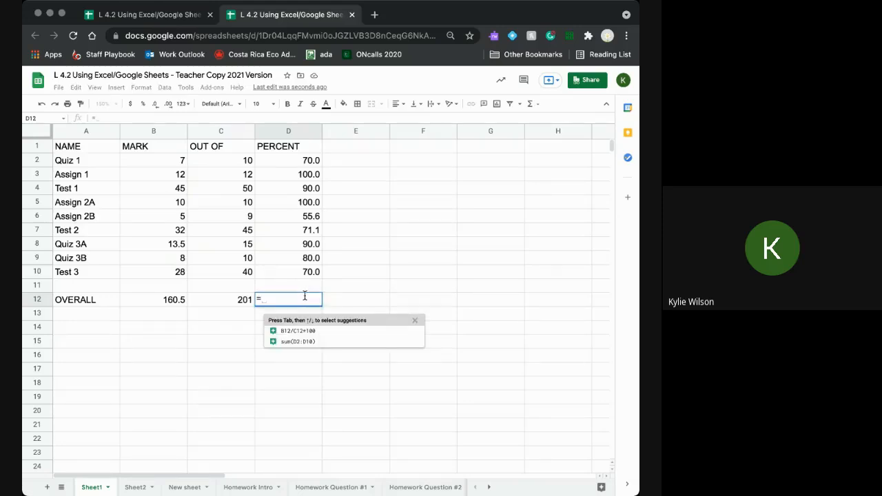
click(176, 301)
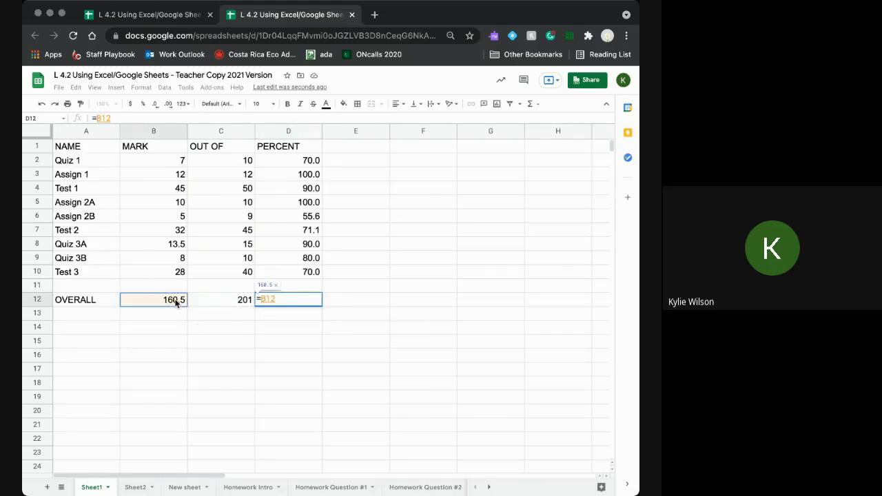
text(/)
click(211, 301)
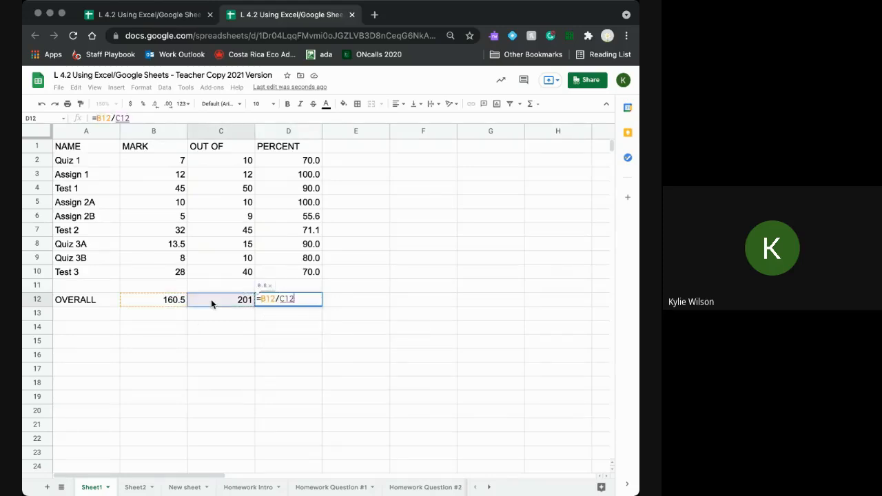
text(*100)
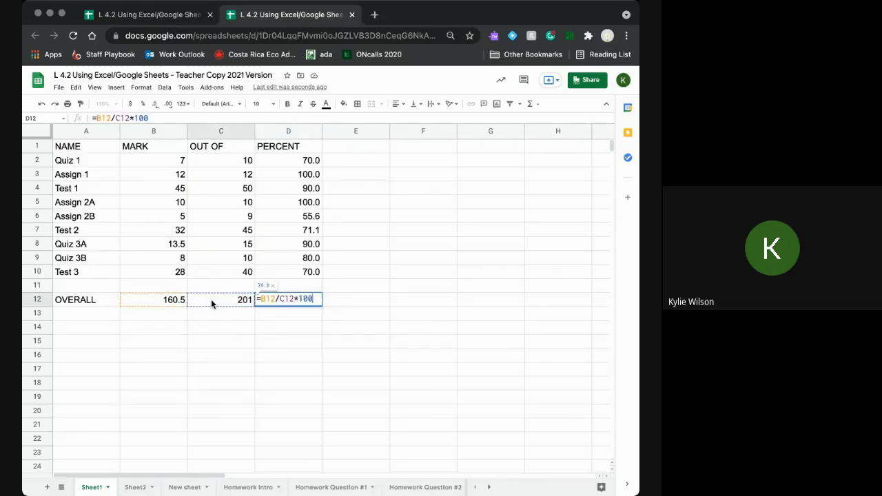
key(Return)
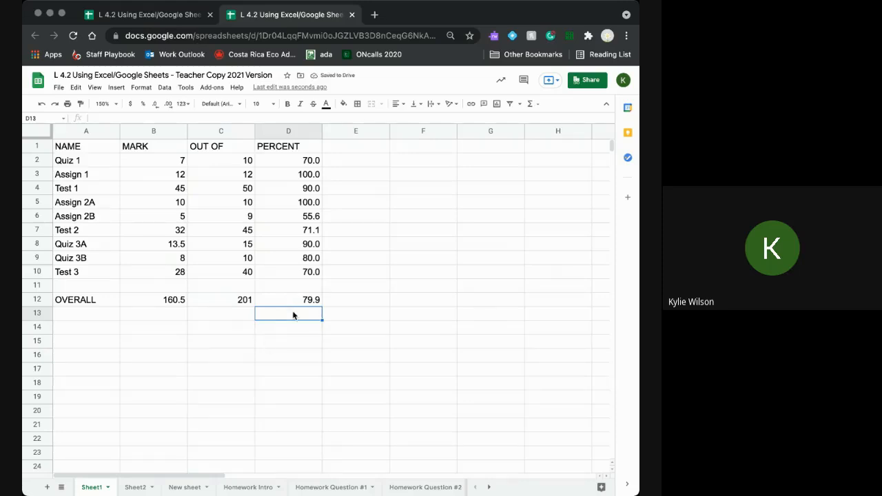
click(302, 301)
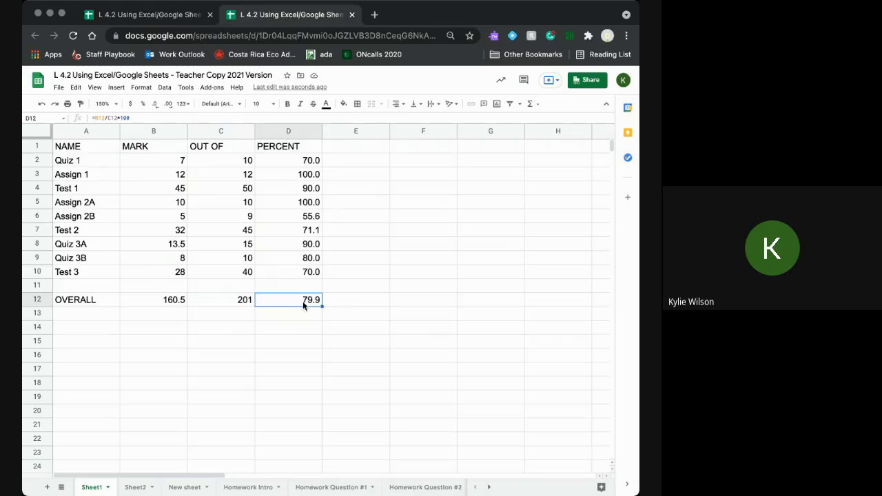
click(156, 104)
click(169, 104)
click(169, 104)
click(169, 104)
click(169, 105)
click(170, 105)
click(171, 106)
click(158, 108)
click(159, 110)
click(158, 110)
click(158, 109)
click(158, 110)
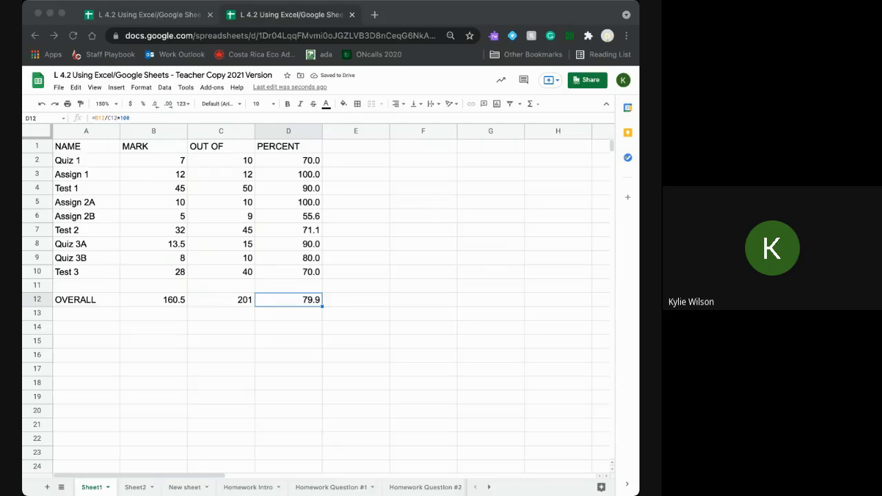
click(165, 315)
text(=sum)
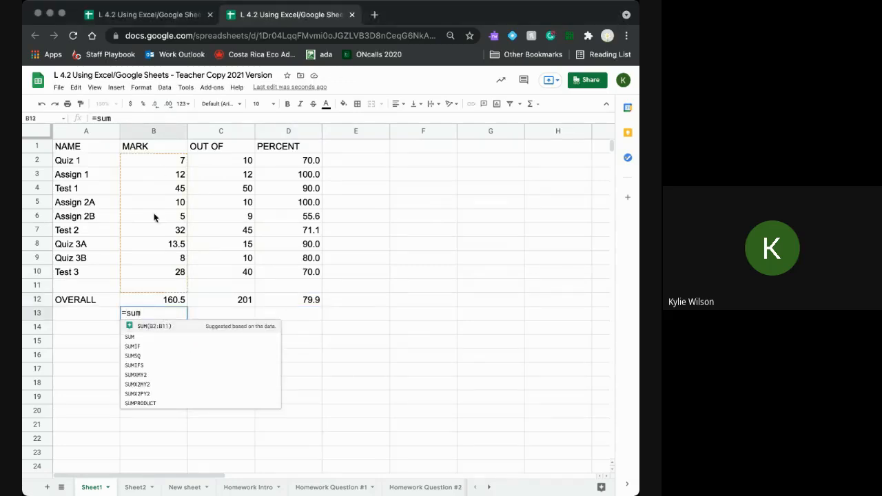
drag(161, 159, 163, 277)
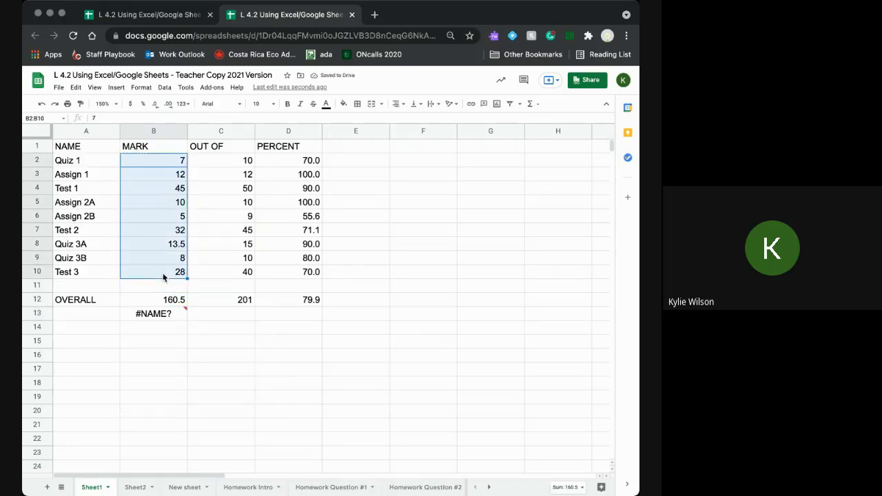
key(Return)
click(151, 313)
click(123, 117)
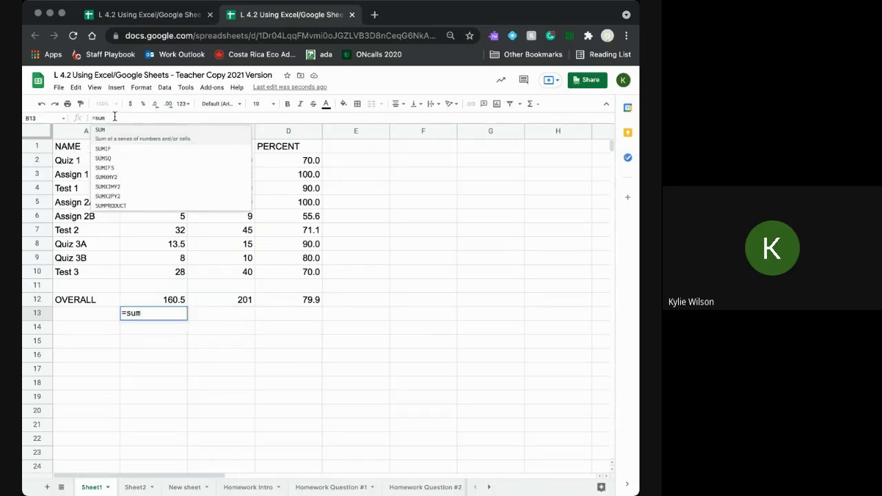
text(()
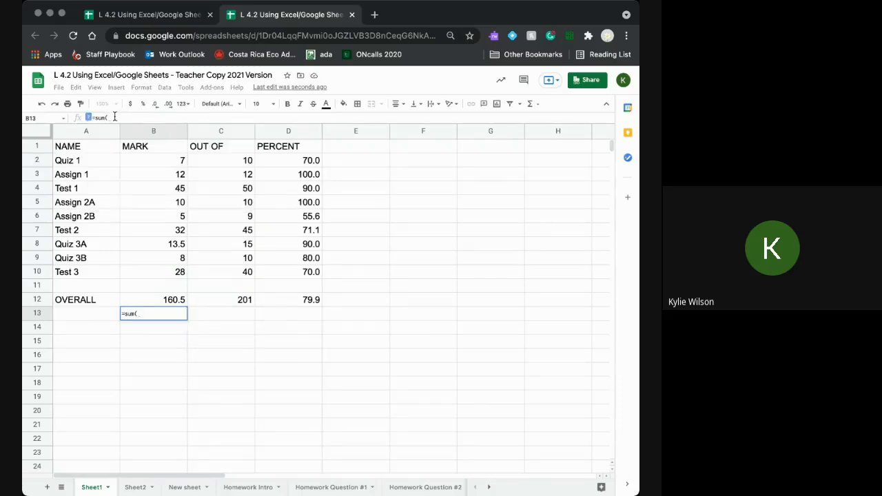
click(151, 327)
drag(163, 313, 112, 317)
key(BackSpace)
click(130, 367)
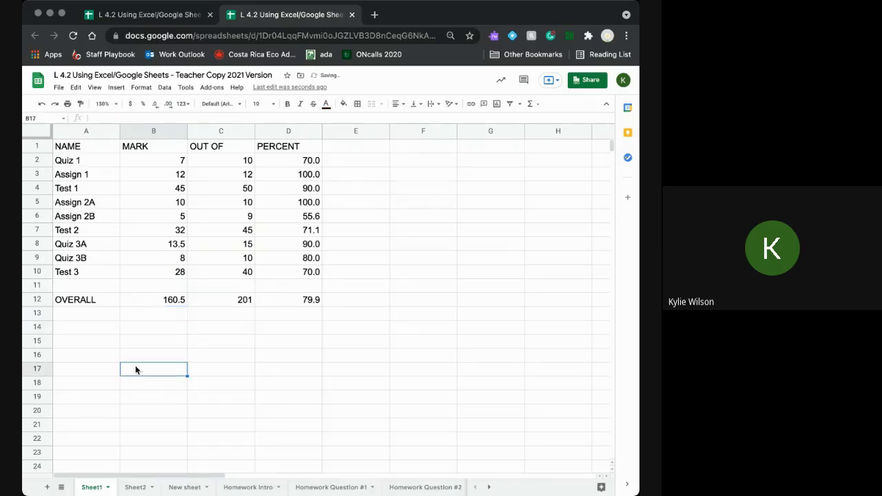
click(303, 302)
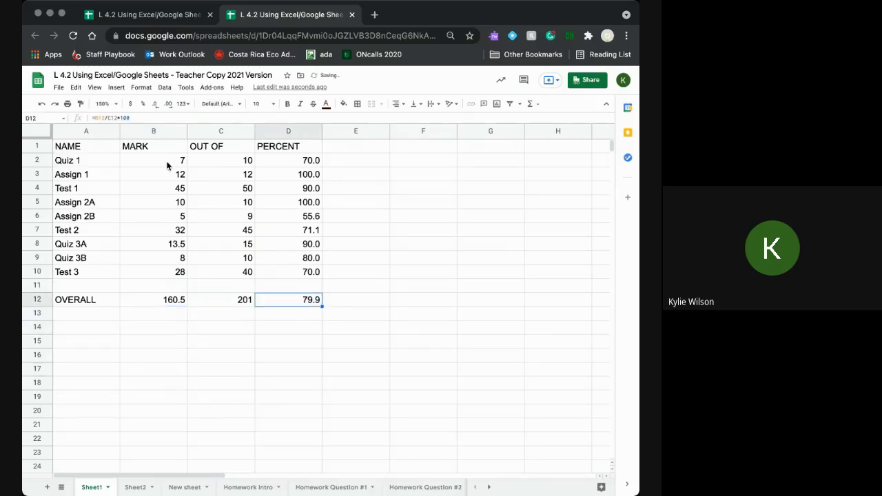
click(118, 232)
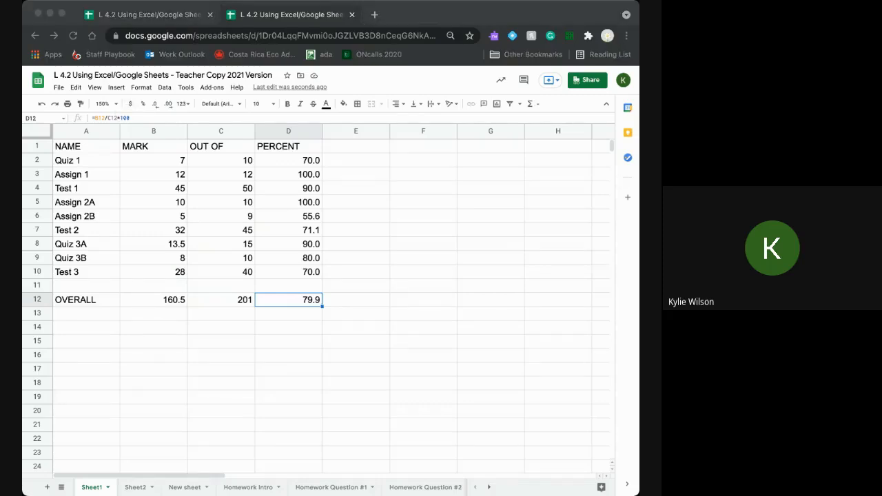
click(117, 350)
double_click(308, 304)
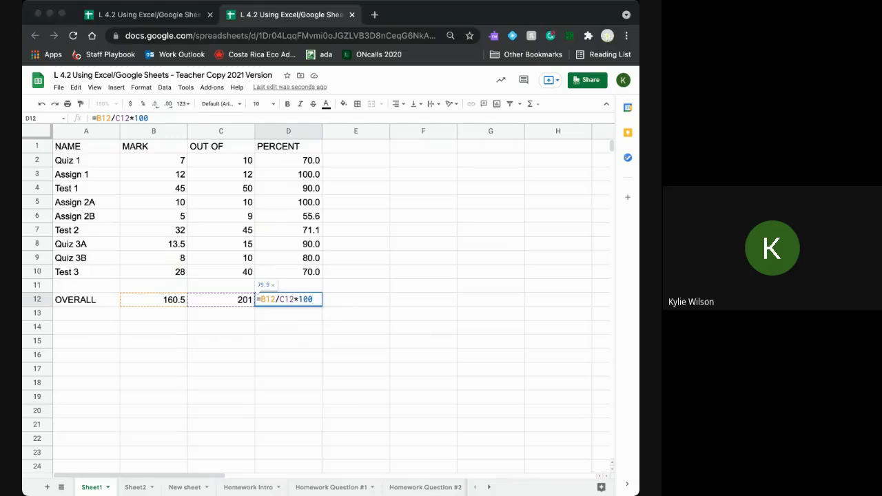
click(307, 344)
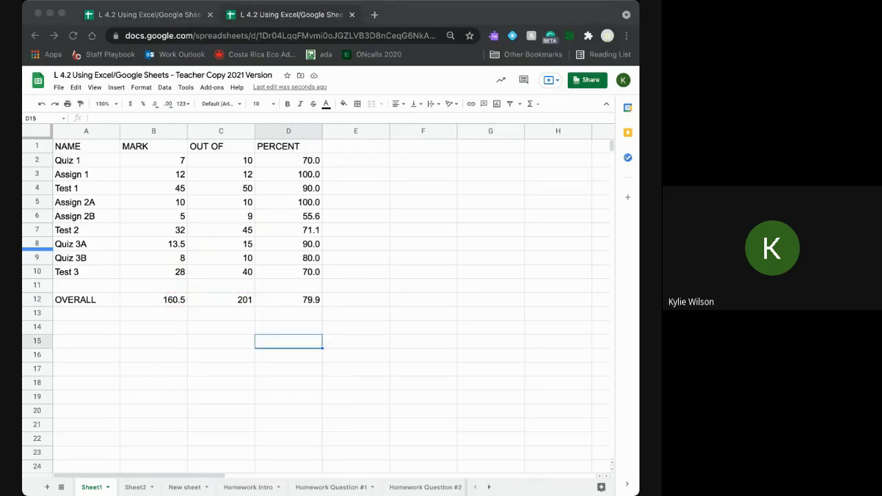
- Delete the percentage values in D2:D10
click(474, 297)
drag(311, 164, 314, 273)
key(Delete)
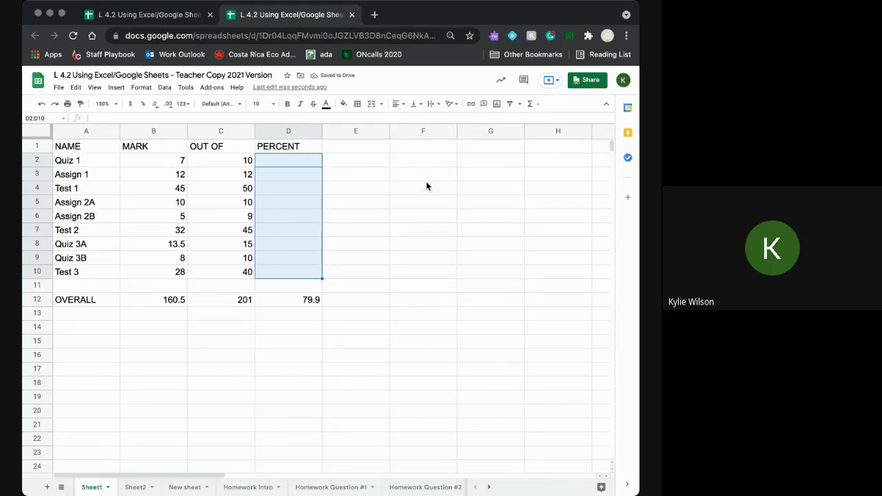
- Put the multiplier 100 in cell F1
click(424, 151)
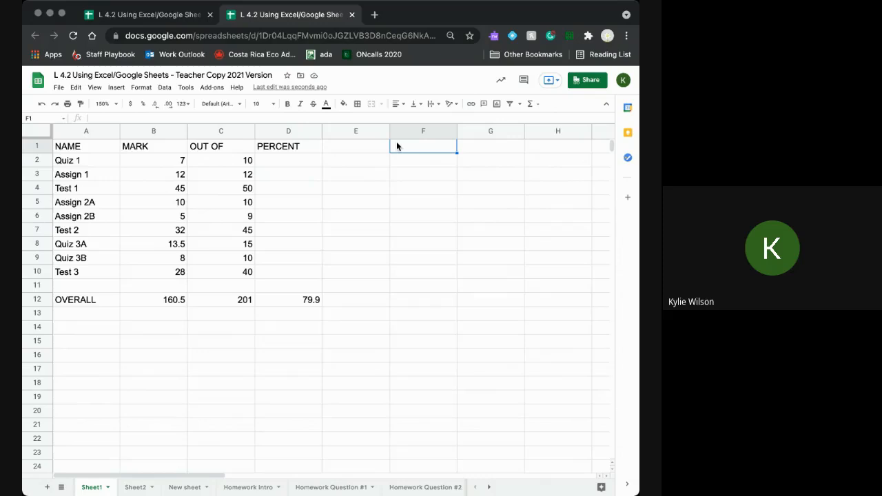
text(100)
click(292, 160)
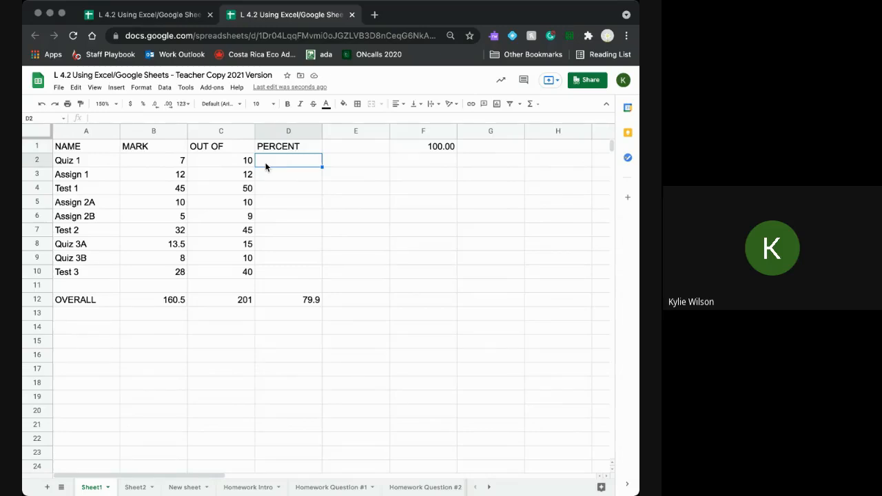
- Enter =B2/C2*F1 in D2 for 70.0 and drag it down to D10
text(=)
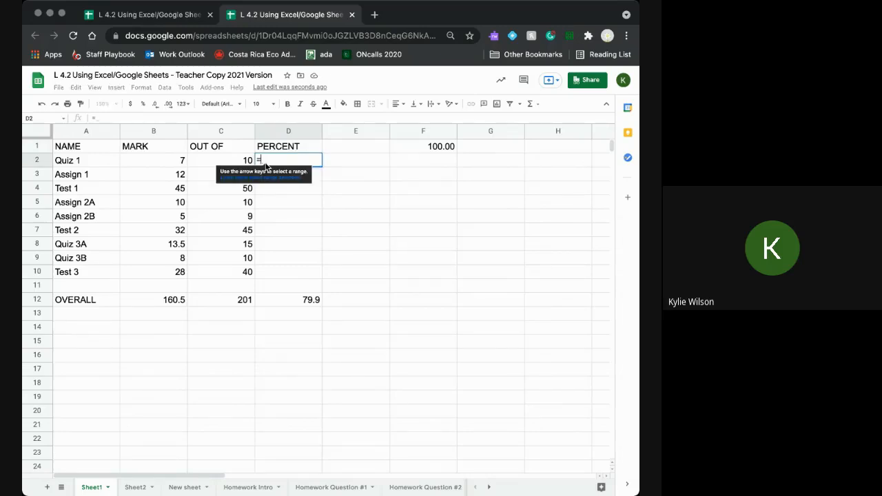
click(178, 162)
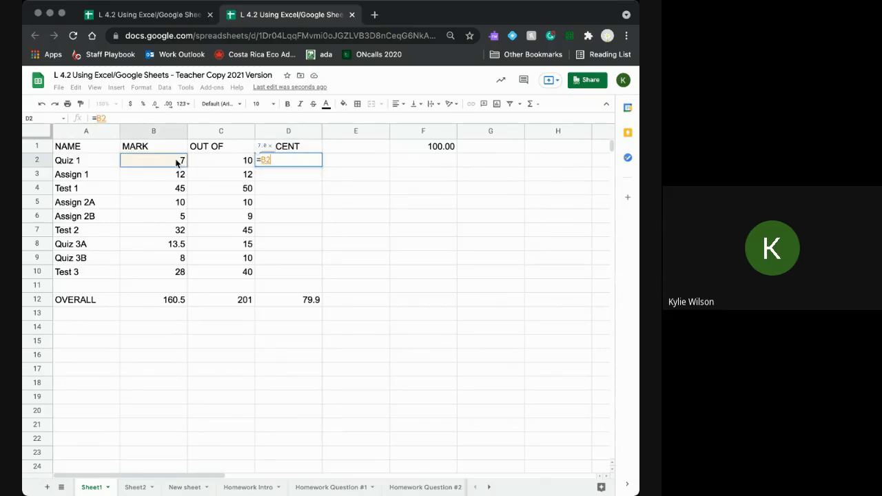
text(/)
click(212, 161)
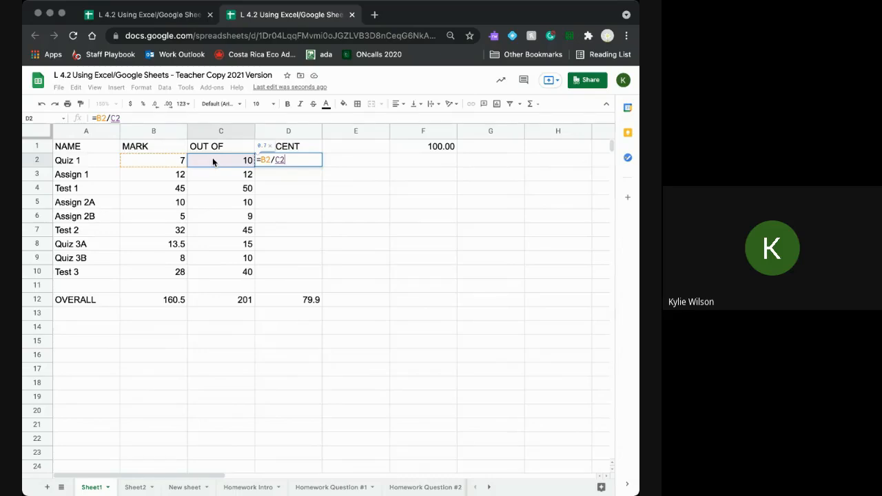
text(*)
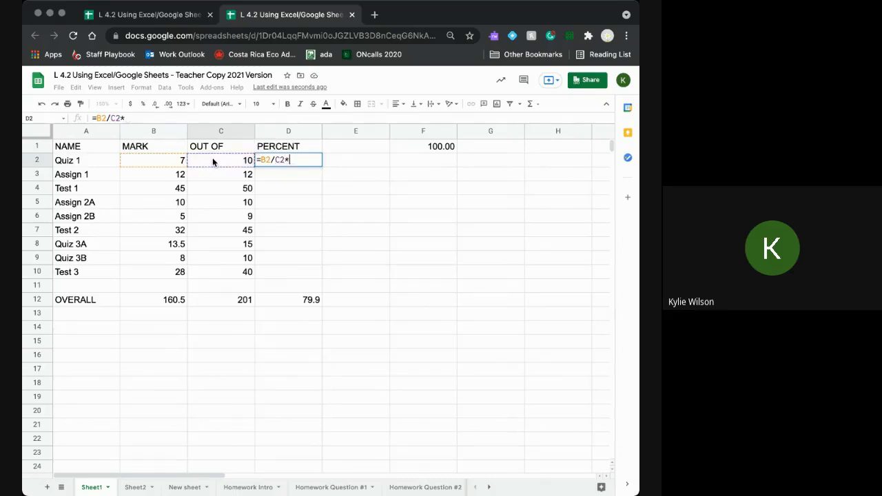
click(427, 147)
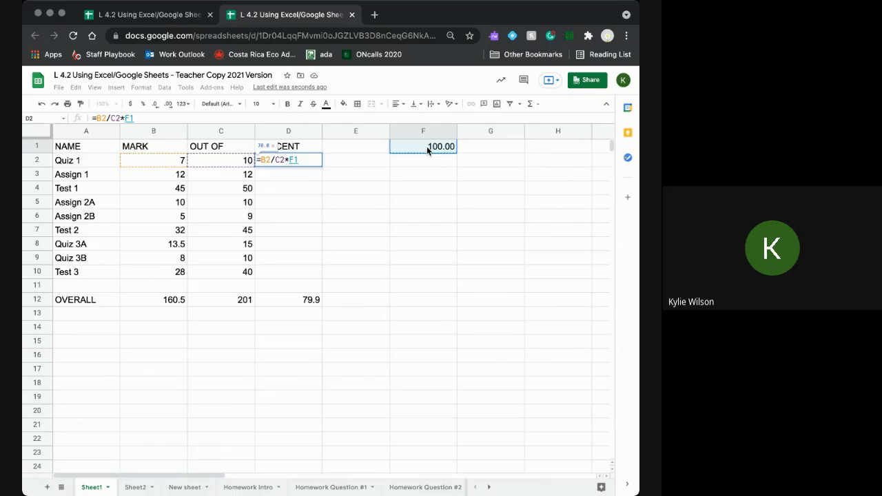
key(Return)
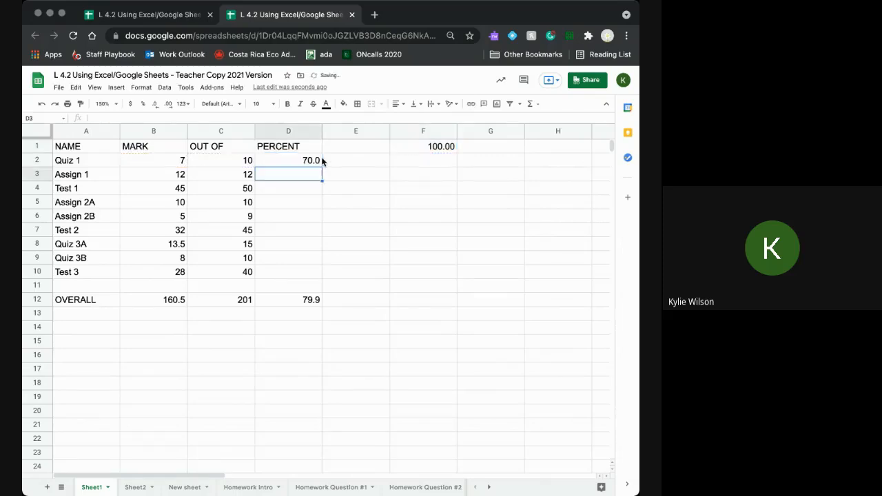
click(309, 160)
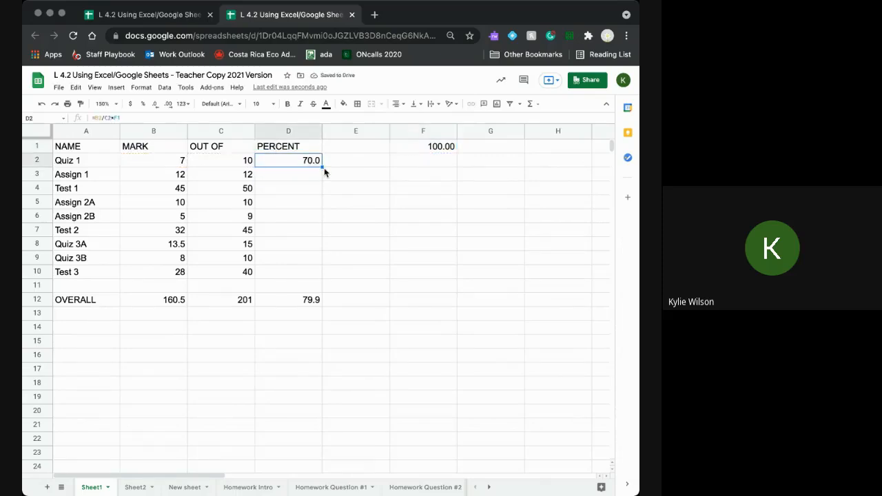
drag(322, 166, 319, 271)
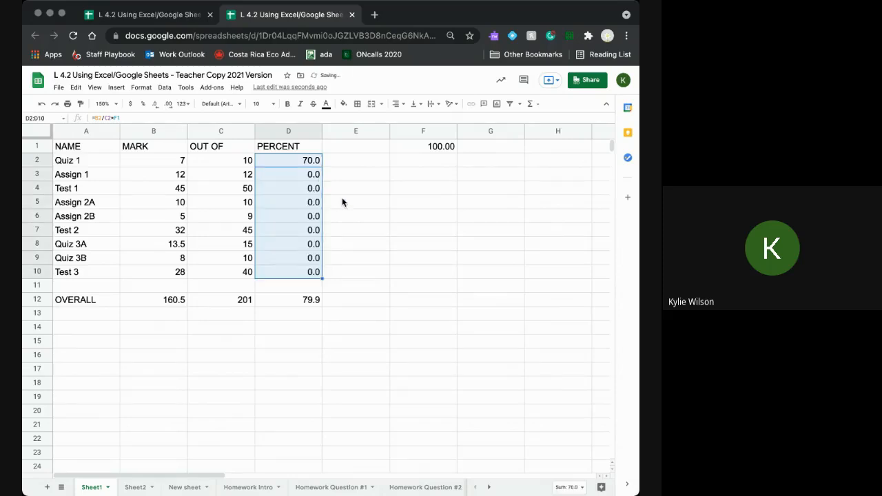
- Inspect the copied formulas in D3–D5, then undo the faulty fill
click(339, 192)
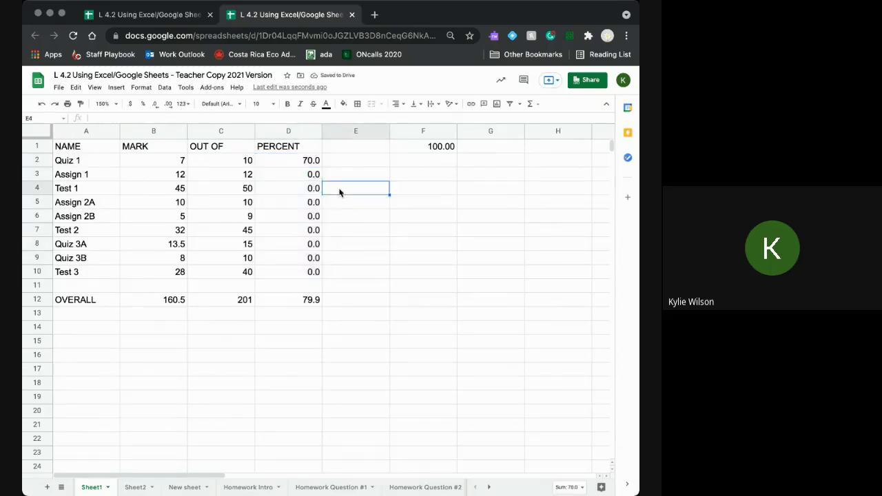
click(314, 179)
double_click(314, 179)
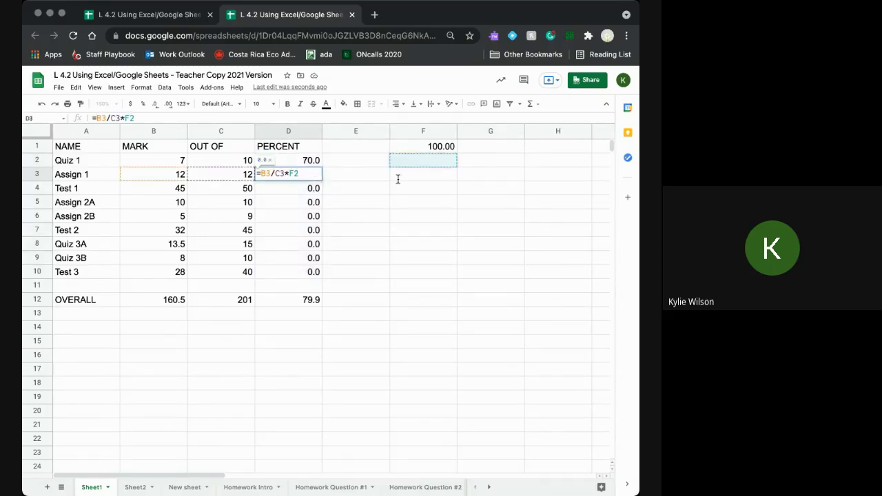
double_click(308, 193)
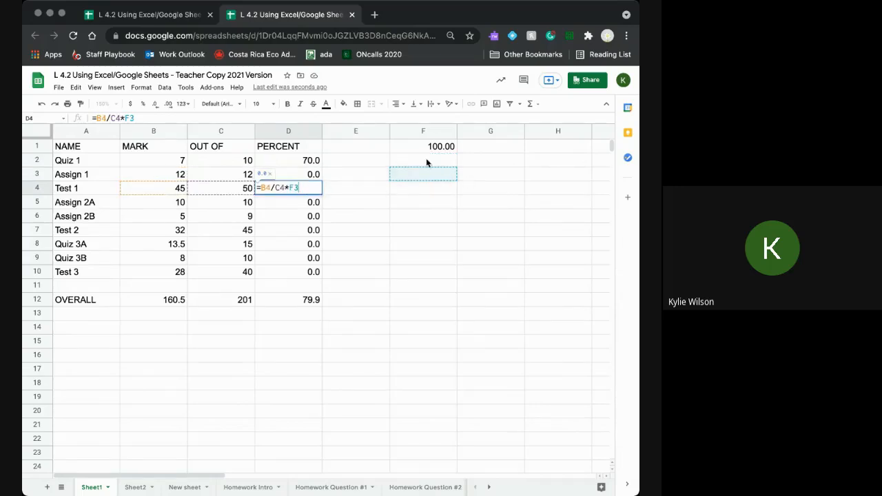
double_click(314, 204)
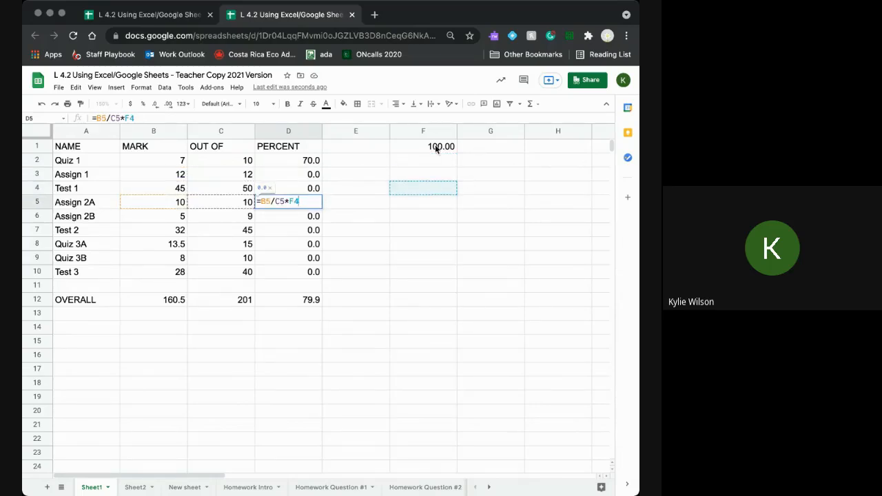
click(344, 244)
key(ctrl+z)
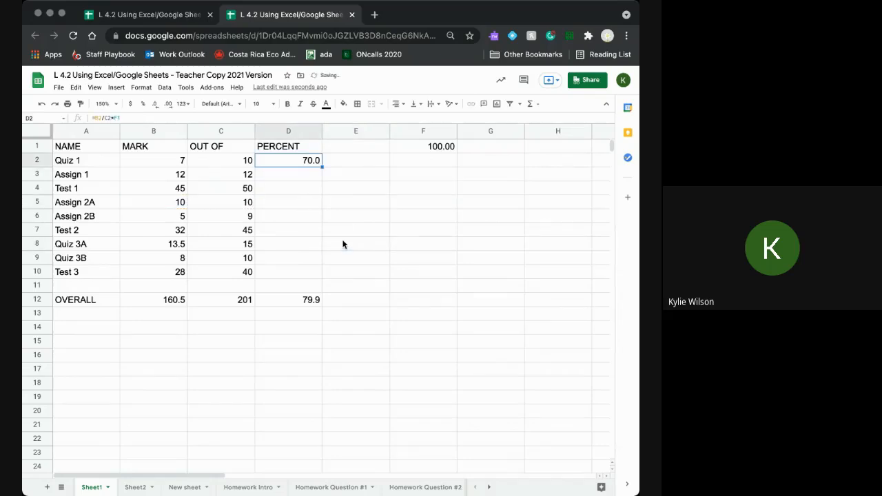
- Change D2 to =B2/C2*$F$1 and fill it down to D10
click(115, 117)
text($F)
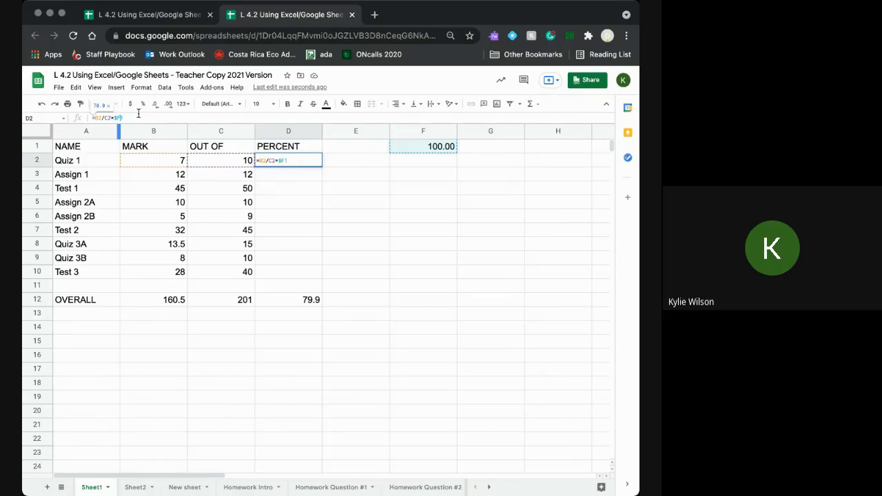
text($)
key(Return)
click(315, 162)
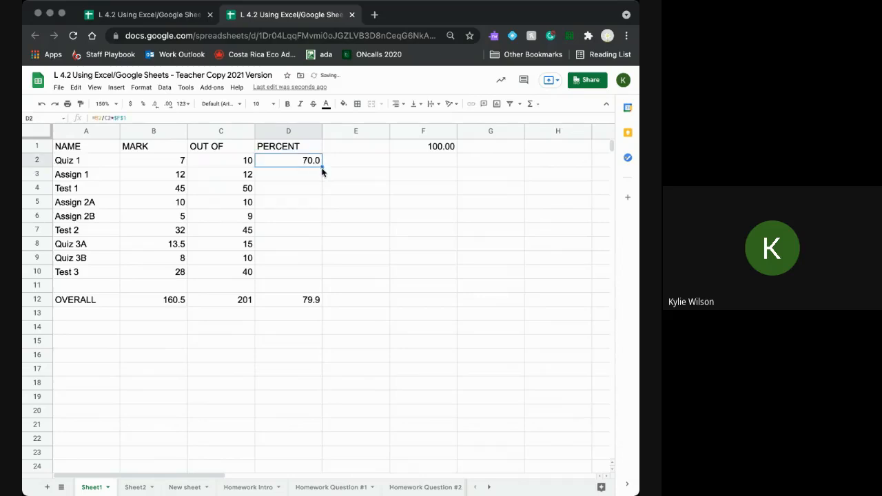
drag(321, 167, 318, 271)
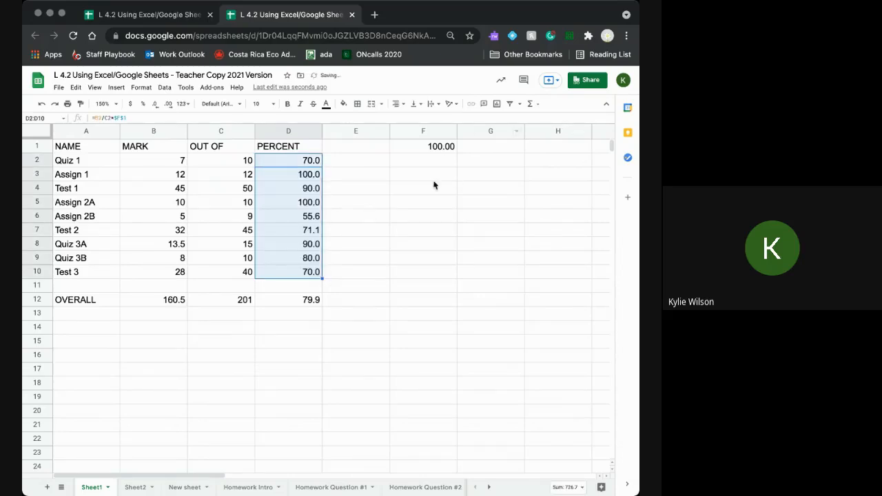
click(374, 246)
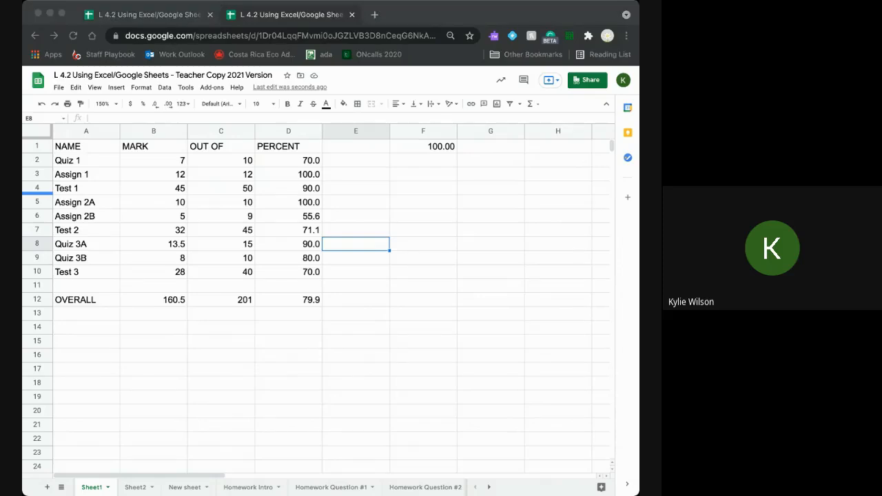
- Erase the two COUNTIF results in Sheet2's B9:B10 and return to Sheet1's marks table
click(449, 347)
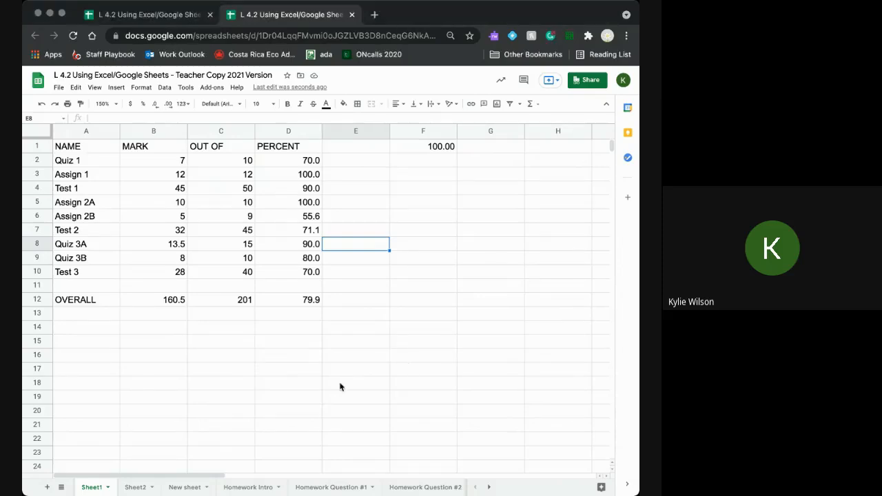
click(135, 487)
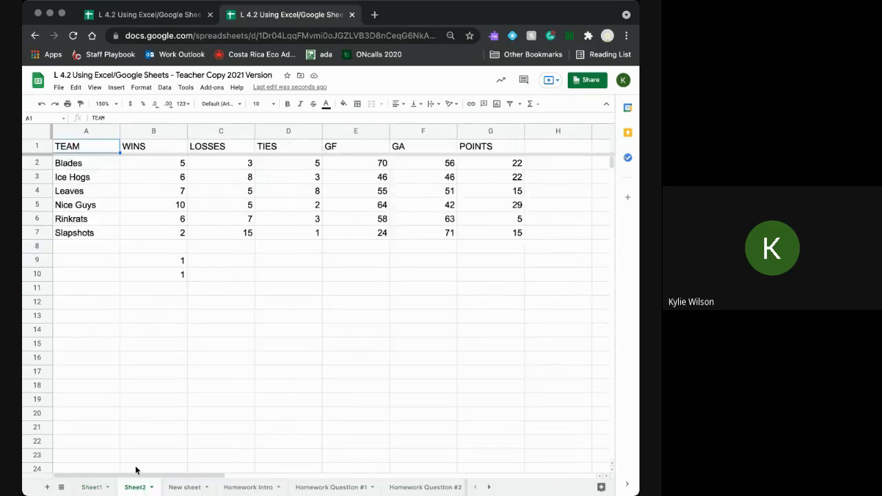
click(176, 262)
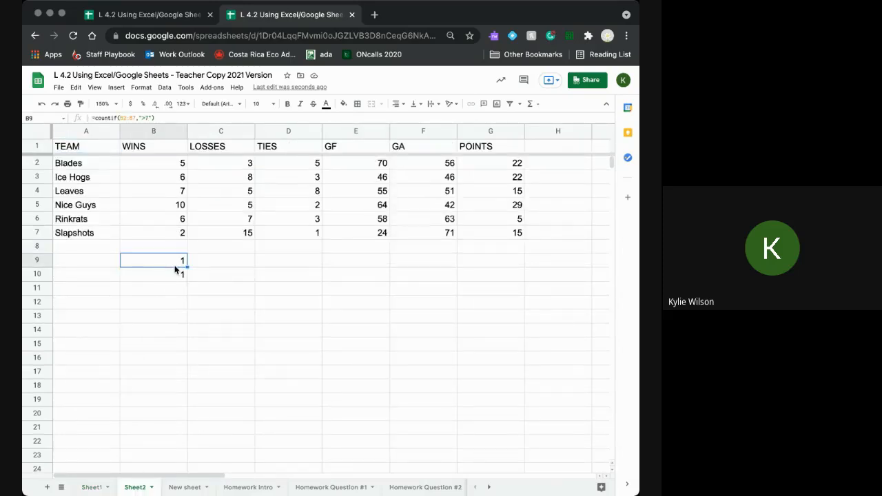
drag(176, 270, 176, 283)
key(Delete)
click(151, 316)
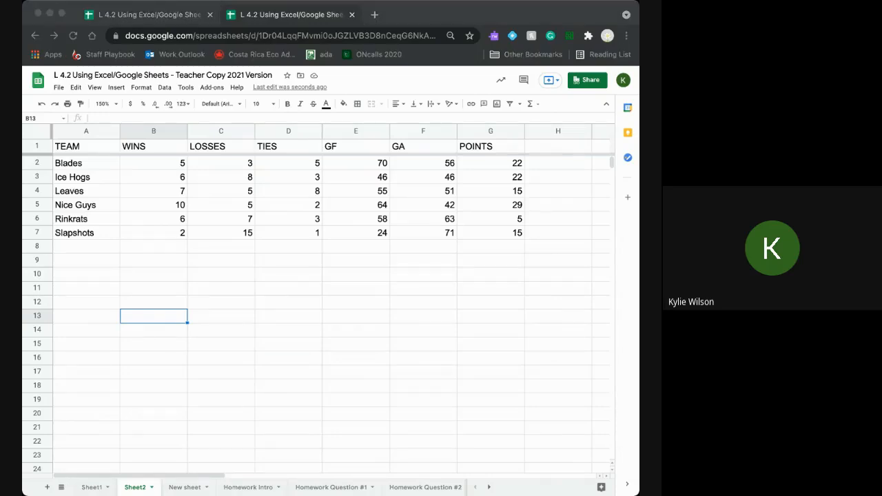
click(89, 488)
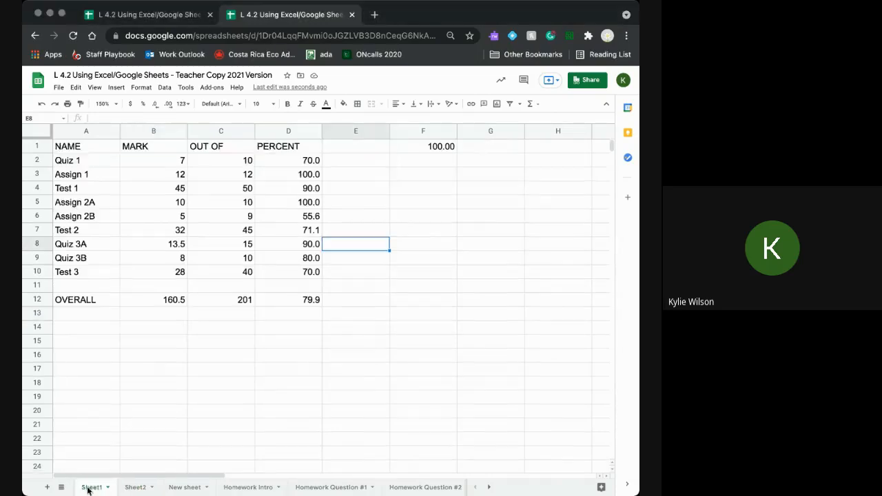
click(299, 166)
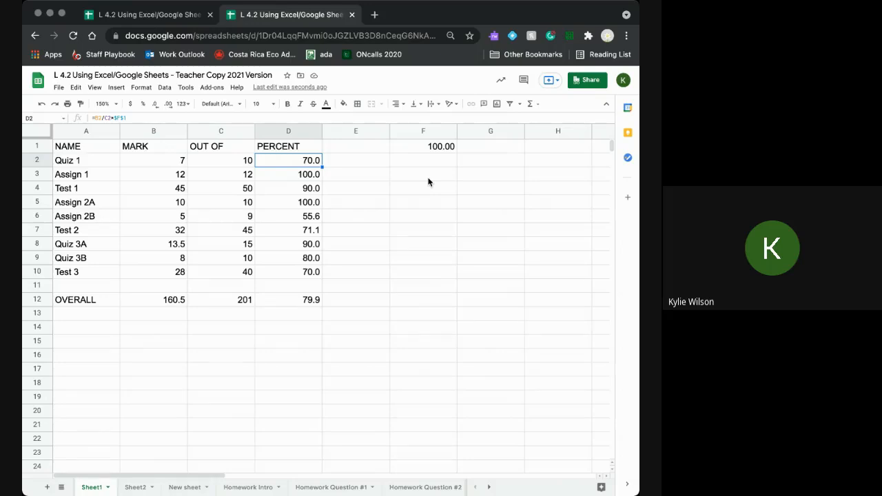
click(434, 148)
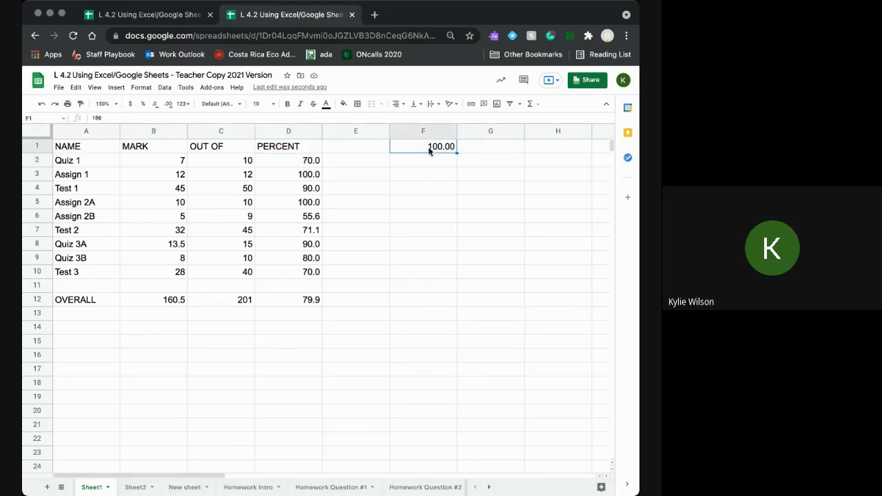
click(302, 173)
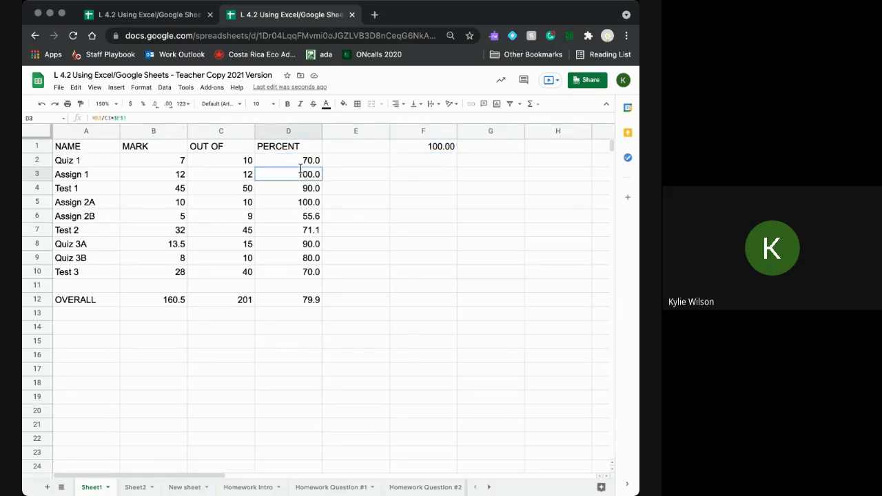
double_click(301, 172)
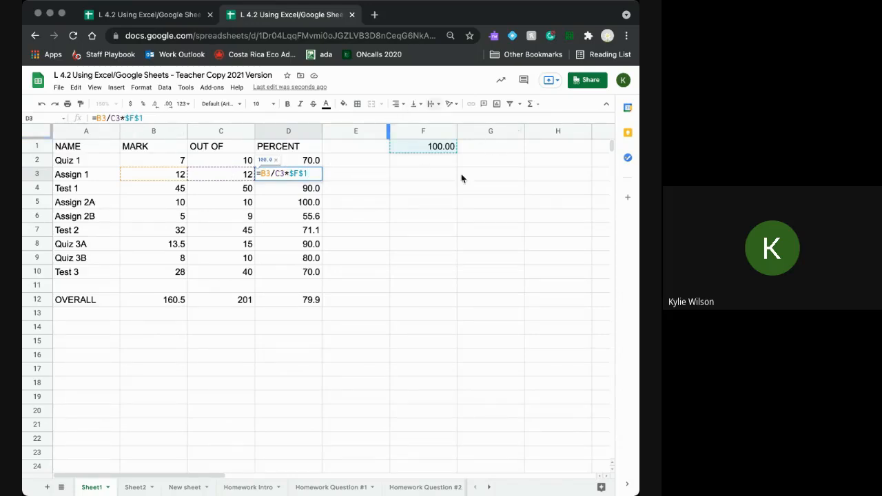
click(361, 203)
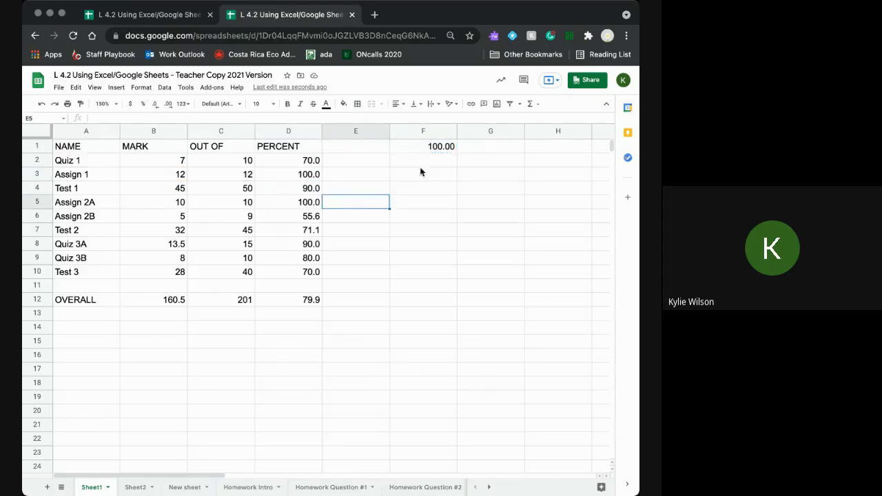
click(441, 150)
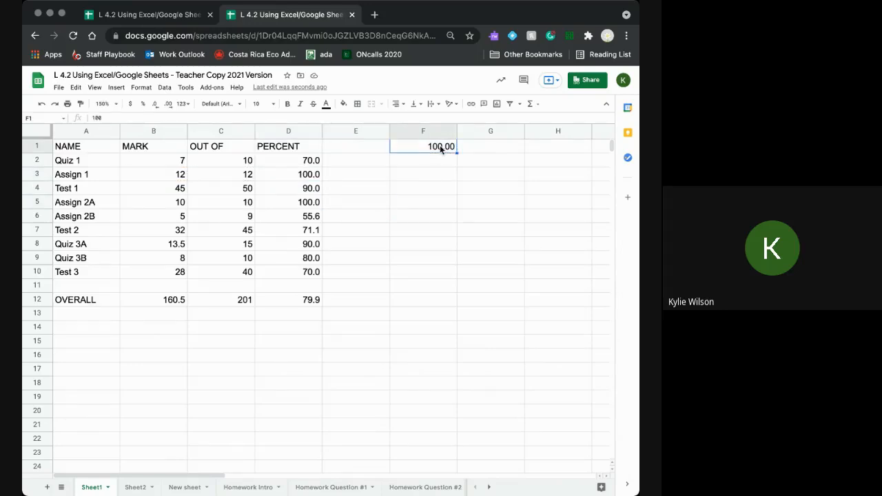
text(200)
key(Return)
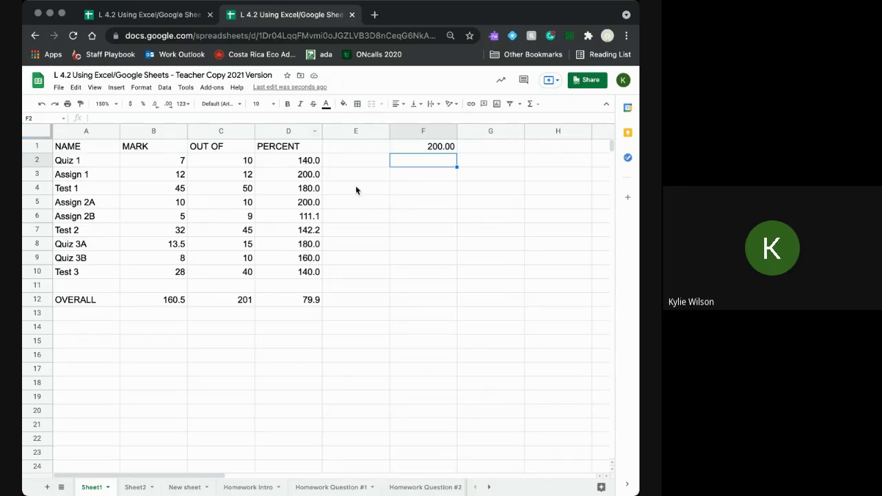
click(428, 152)
text(100)
key(Return)
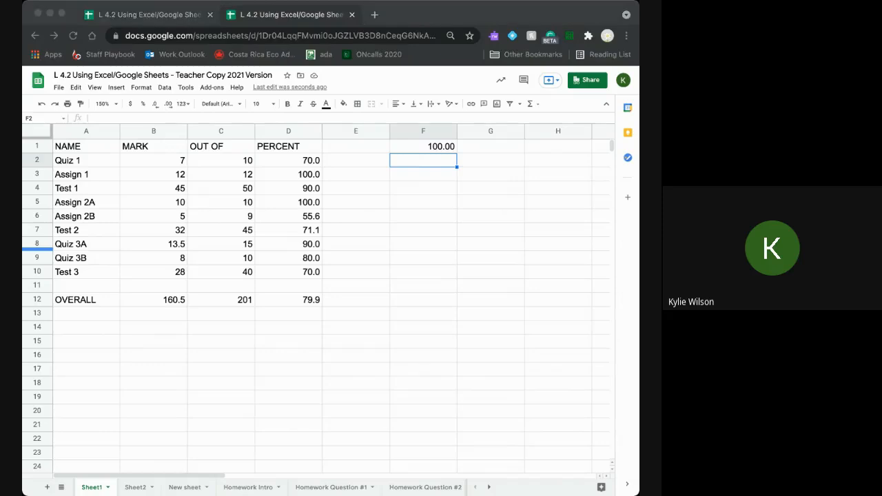
- Show Sheet2's hockey standings: six teams with WINS, LOSSES, TIES, GF, GA and POINTS
click(469, 373)
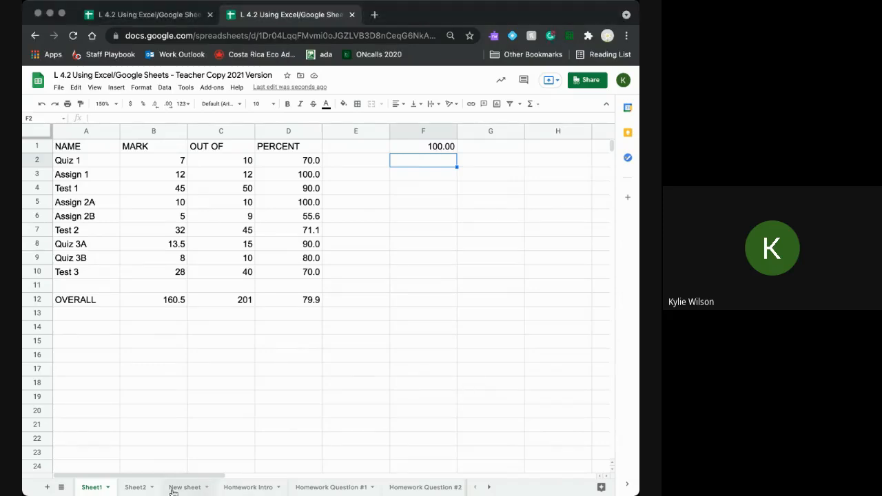
click(136, 488)
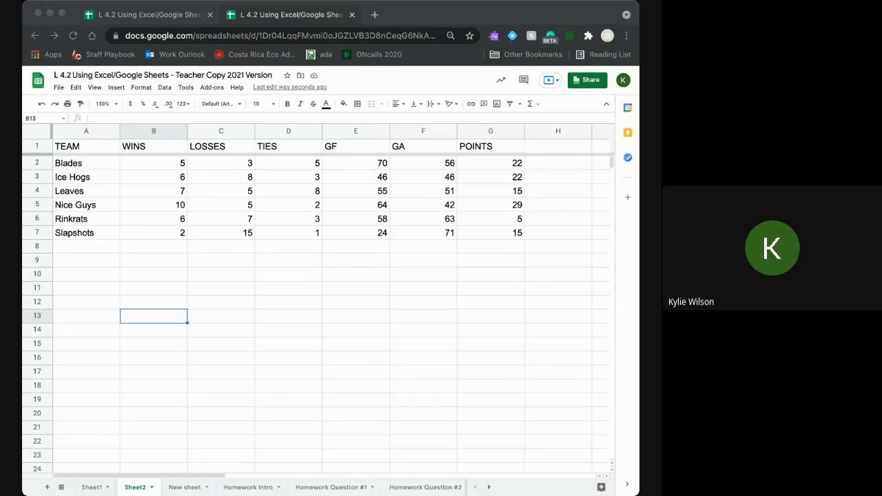
click(437, 367)
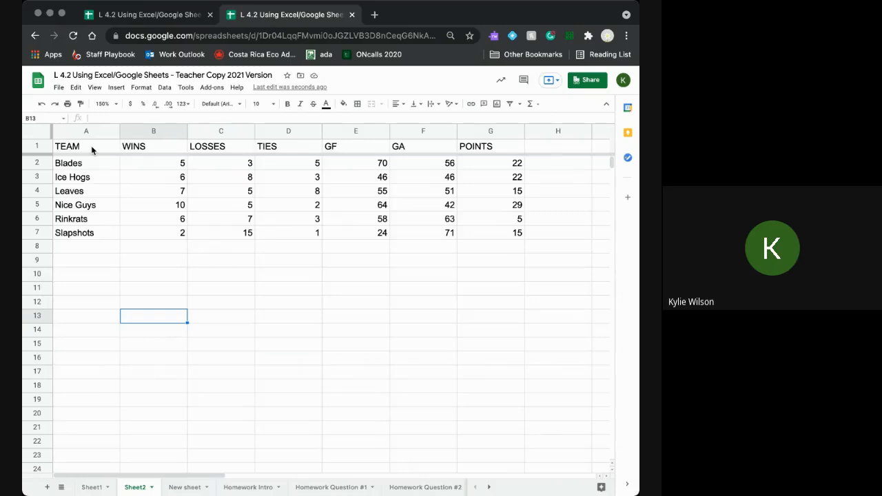
drag(91, 146, 87, 235)
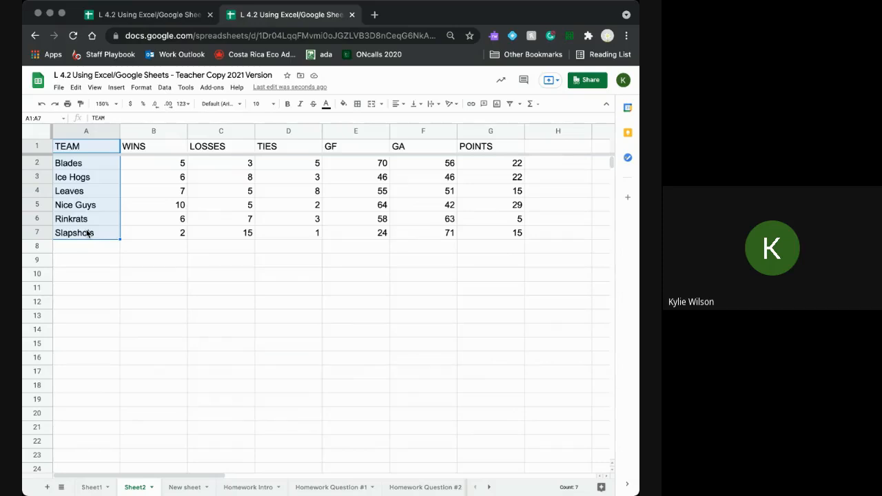
- Select the TEAM names A1:A7 together with the POINTS values G1:G7
click(125, 273)
drag(78, 149, 173, 235)
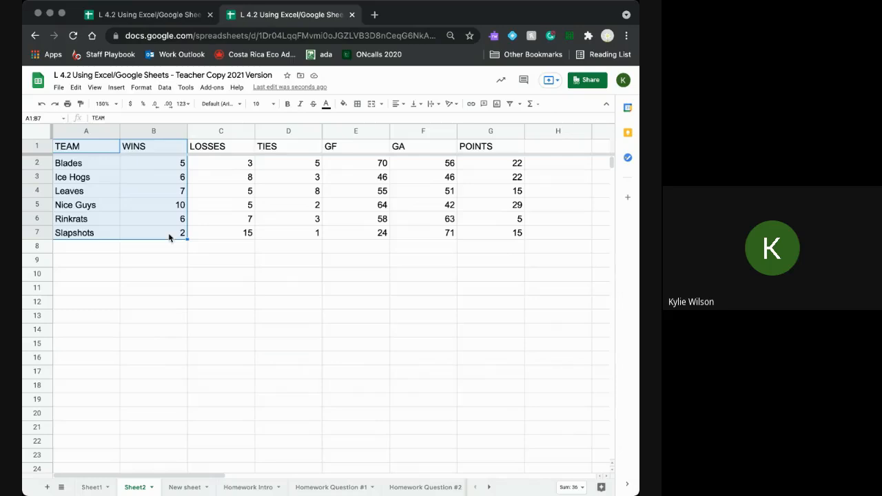
click(443, 330)
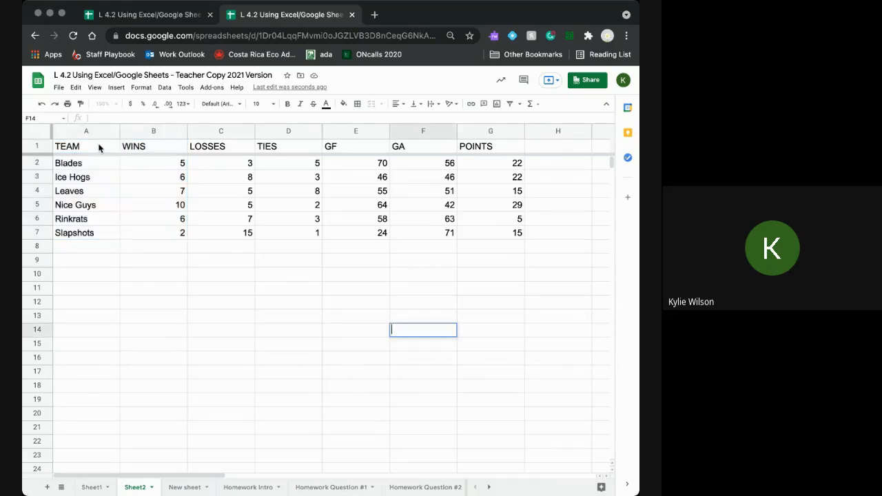
drag(99, 148, 99, 235)
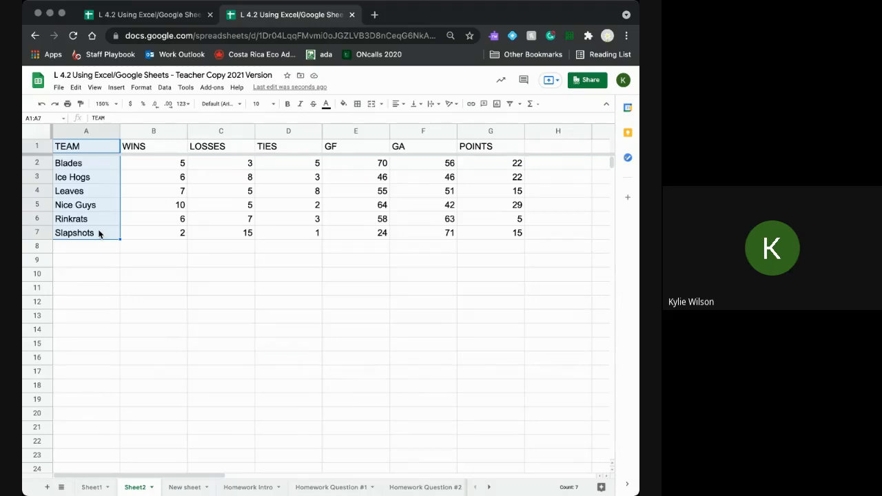
super+click(473, 148)
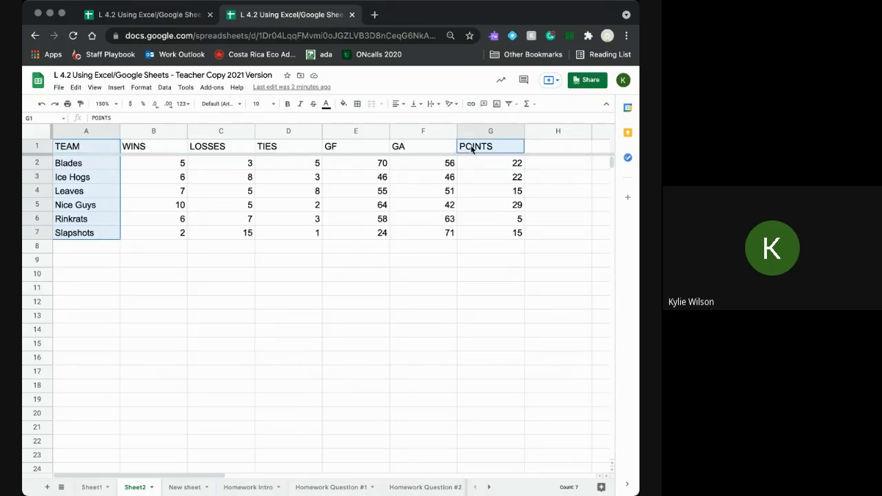
drag(473, 148, 469, 229)
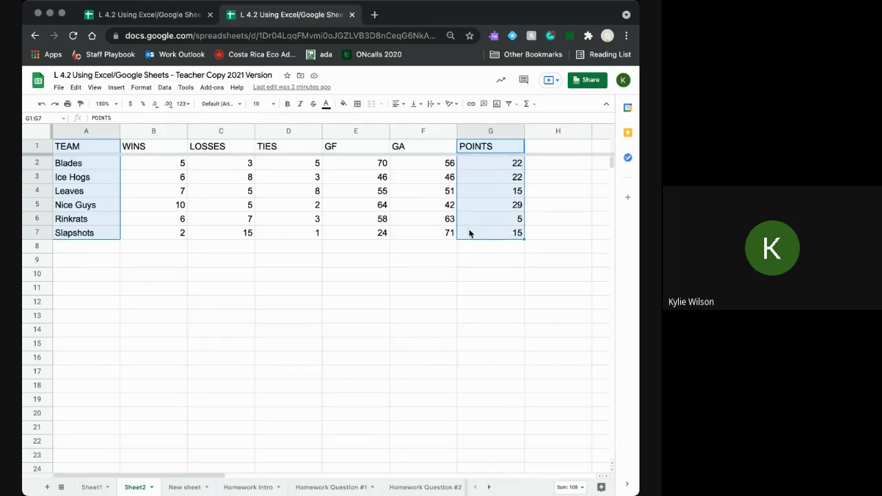
click(417, 264)
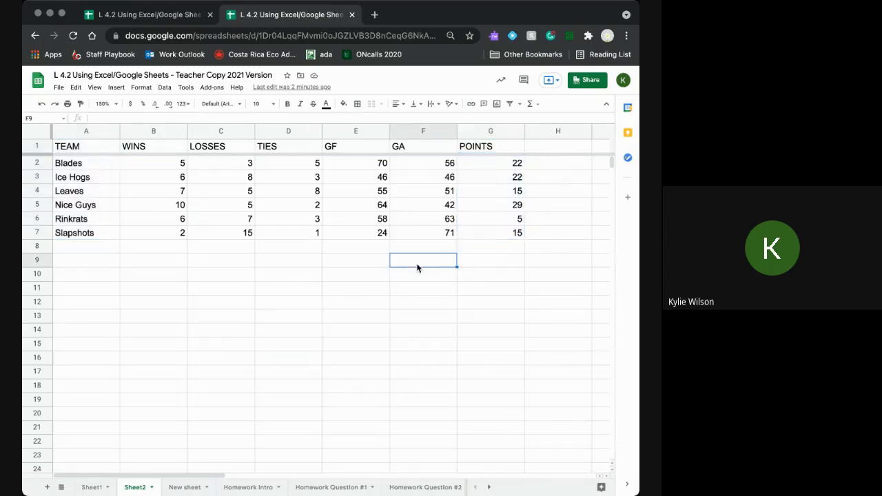
click(93, 148)
drag(94, 148, 87, 235)
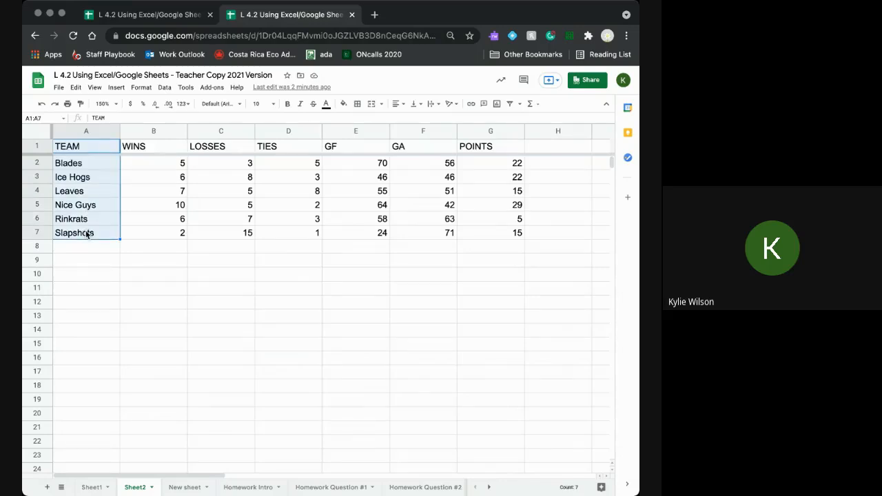
drag(487, 153, 492, 232)
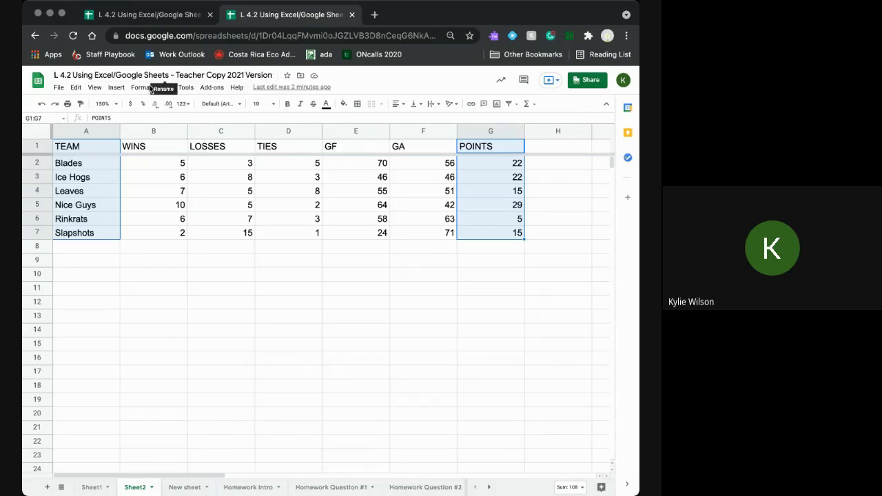
- Insert a POINTS vs. TEAM column chart, shrink it and place it just under the standings table
click(116, 88)
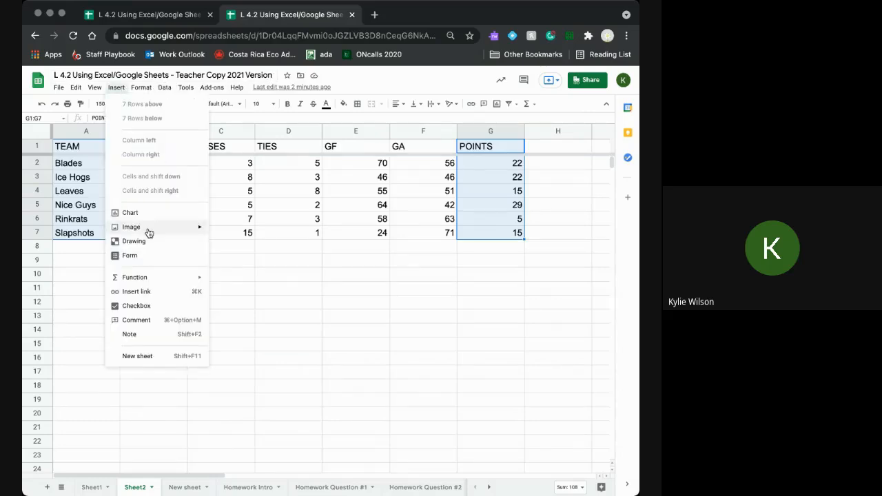
click(132, 213)
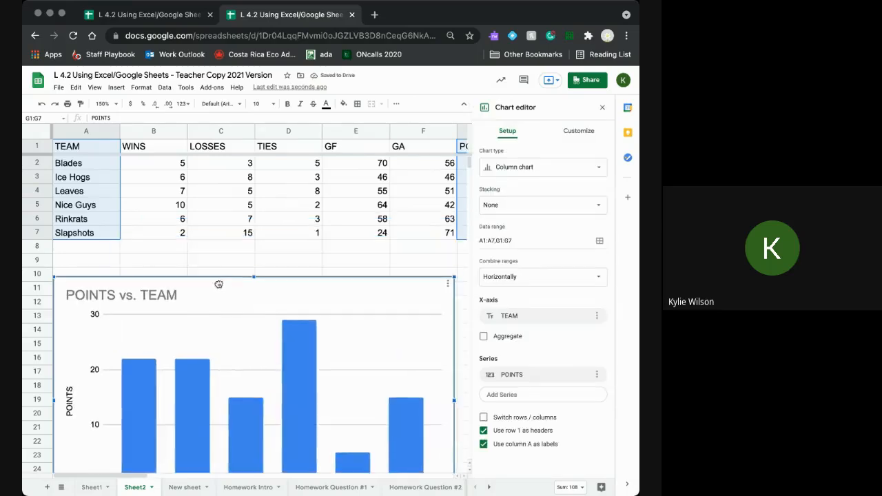
scroll(441, 275, down, 1)
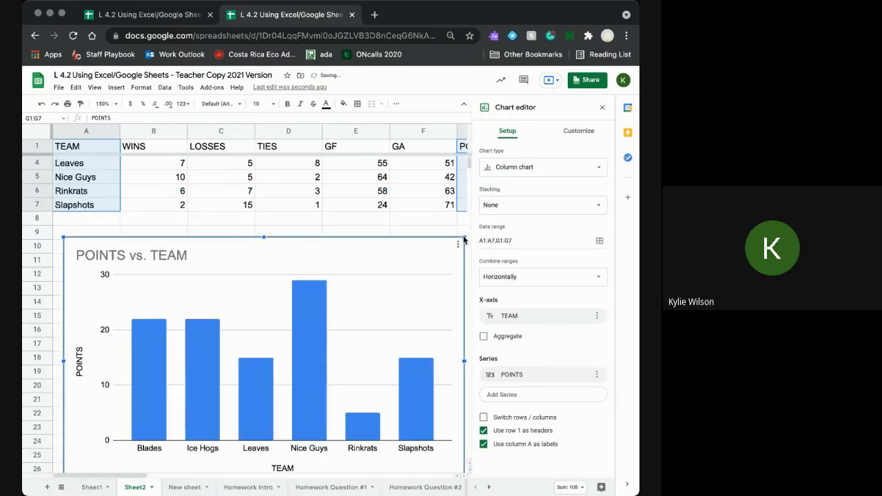
drag(433, 271, 360, 353)
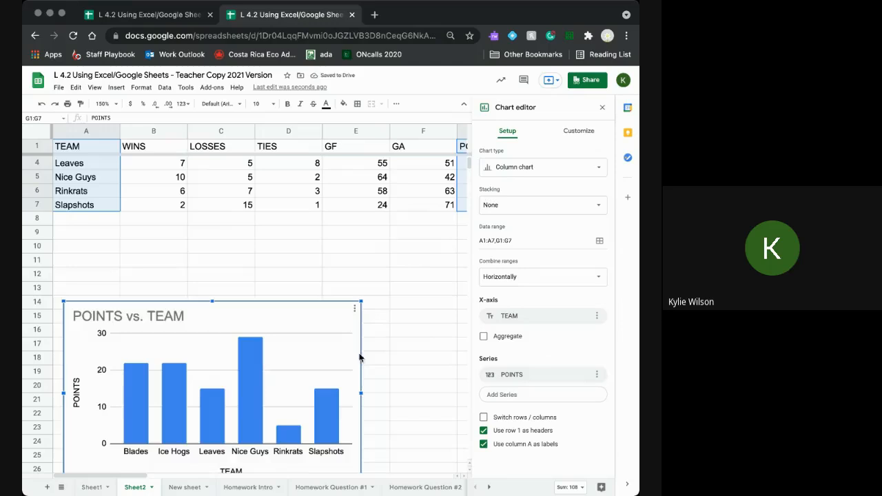
drag(294, 324, 281, 244)
scroll(445, 434, up, 1)
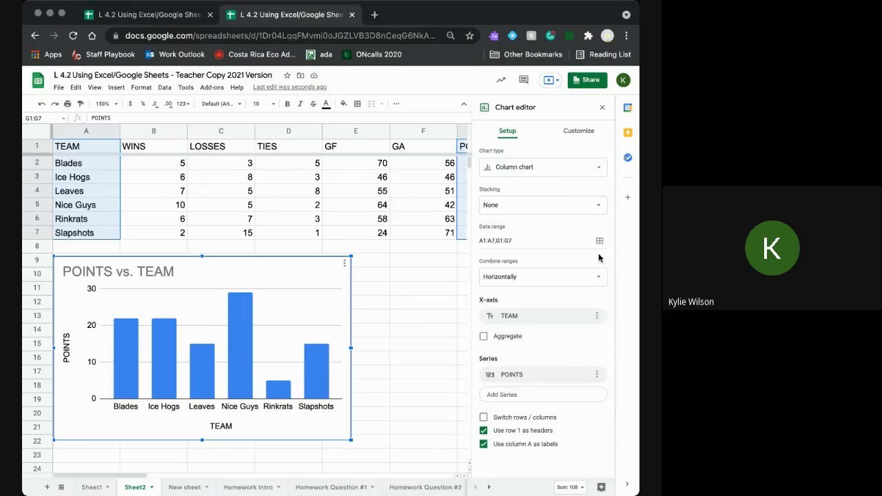
- Deselect the chart to dismiss the chart editor, leaving POINTS vs. TEAM below the table
click(28, 357)
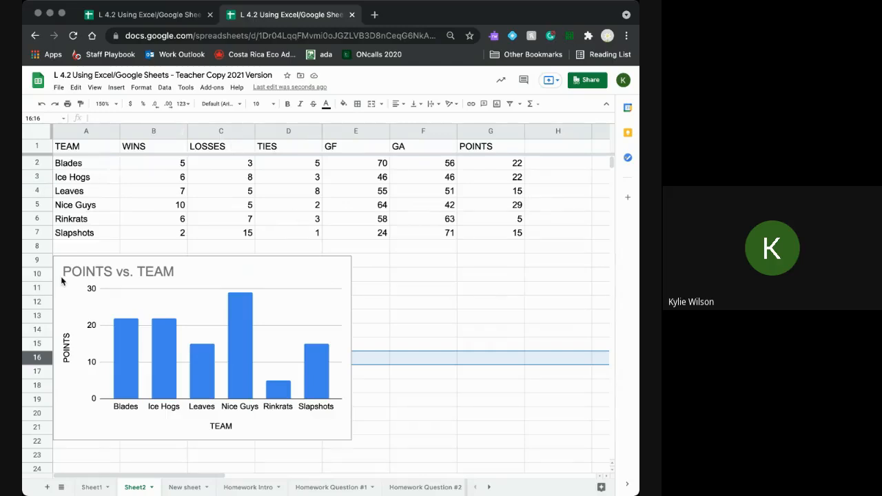
- Delete the POINTS vs. TEAM chart and select the whole standings table A1:G7 for sorting
click(309, 275)
key(Delete)
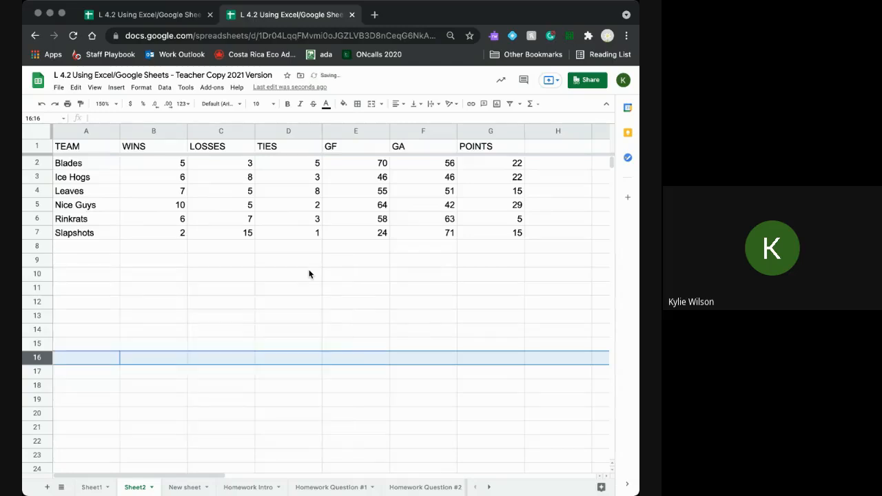
click(245, 302)
drag(92, 147, 480, 235)
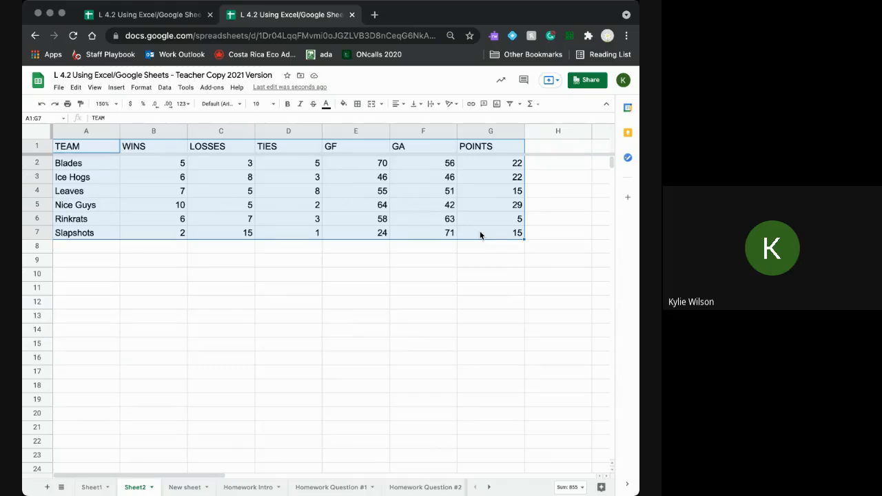
click(164, 89)
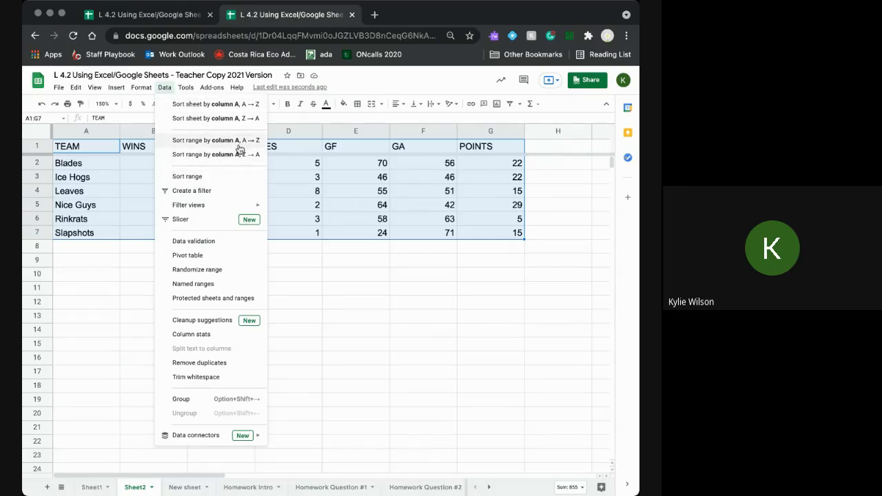
- Sort A1:G7 by column G (POINTS) Z→A, then B (WINS) Z→A, then C (LOSSES) A→Z
click(200, 177)
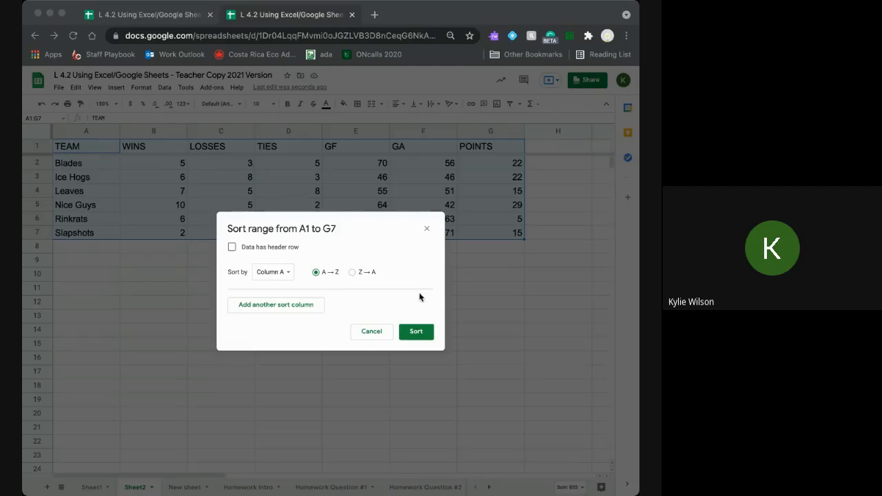
click(286, 276)
click(292, 355)
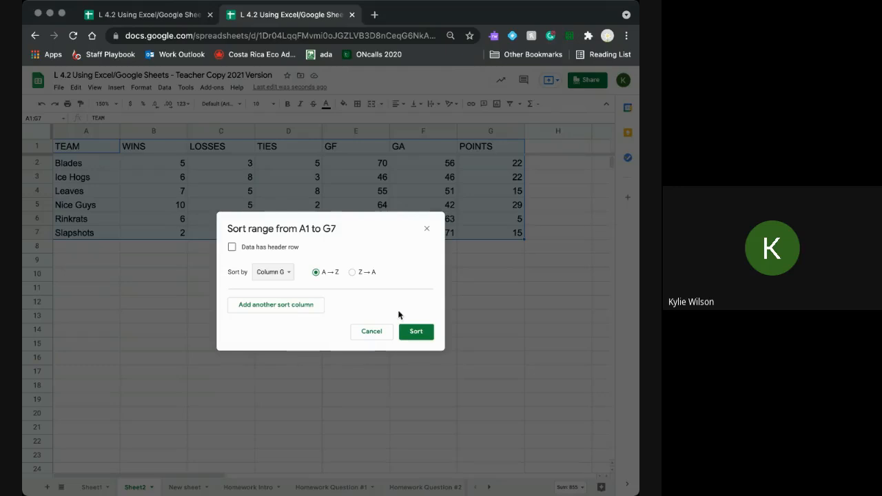
click(352, 271)
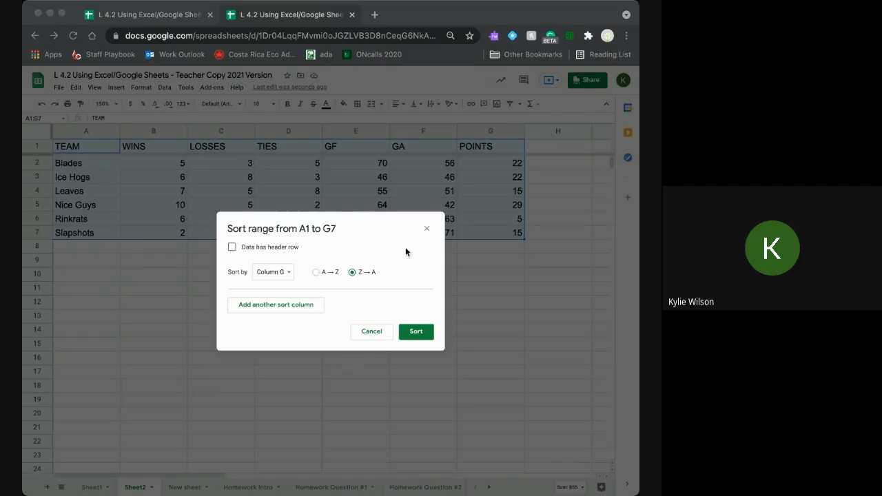
click(271, 305)
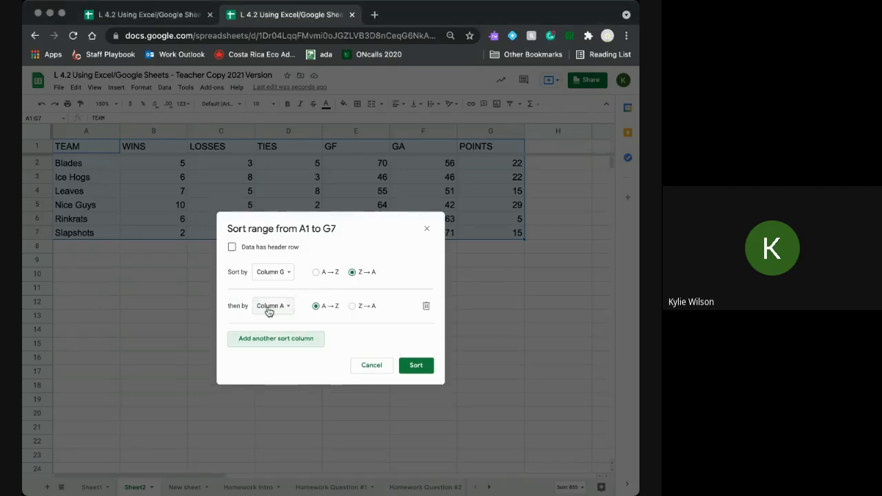
click(272, 308)
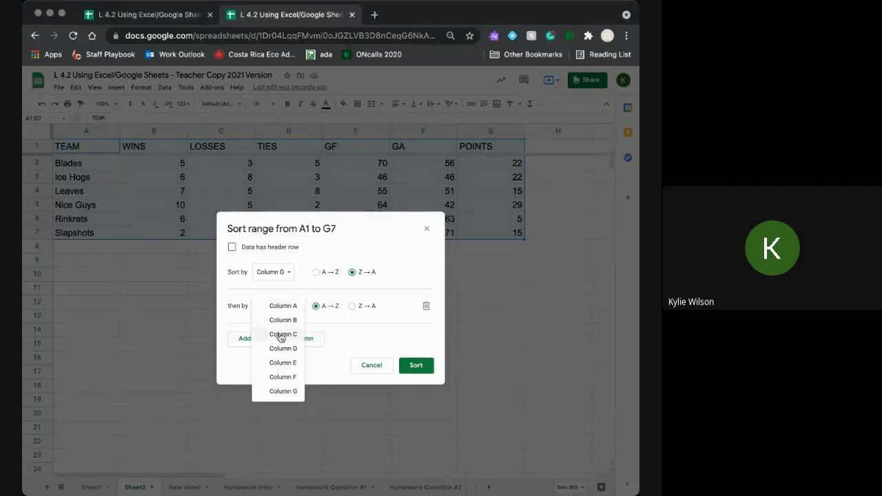
click(281, 320)
click(352, 306)
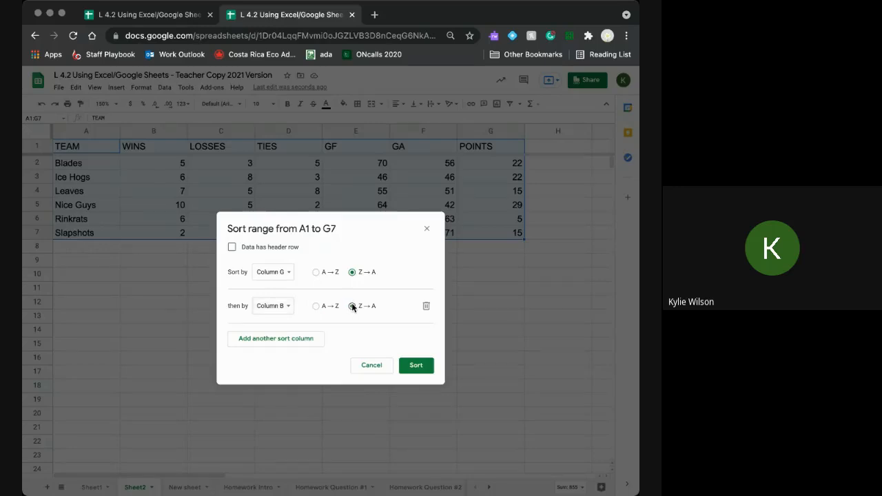
click(311, 340)
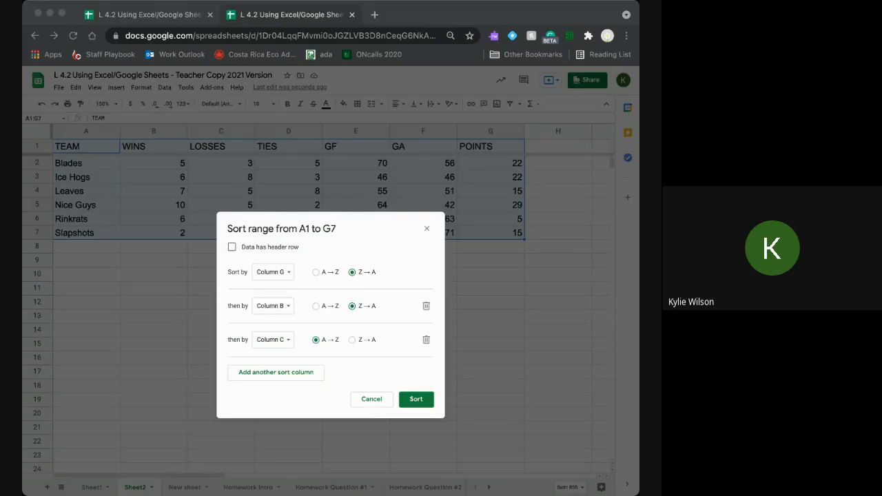
click(287, 345)
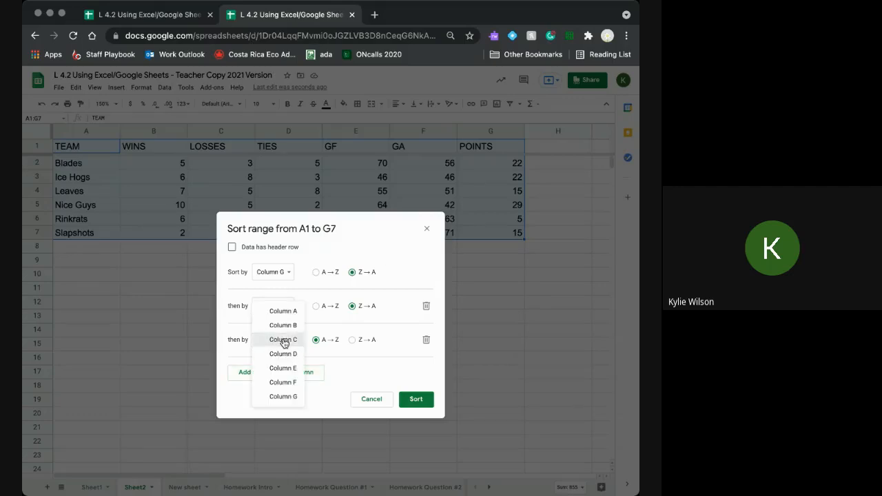
click(268, 338)
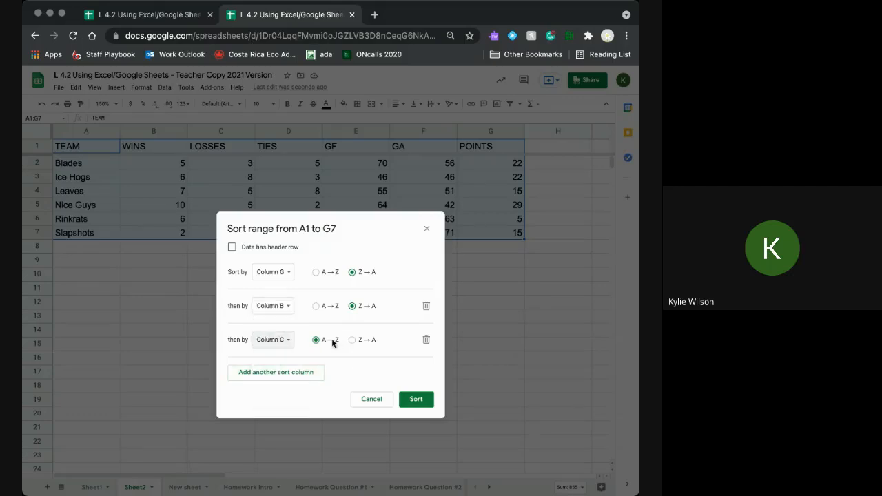
click(412, 399)
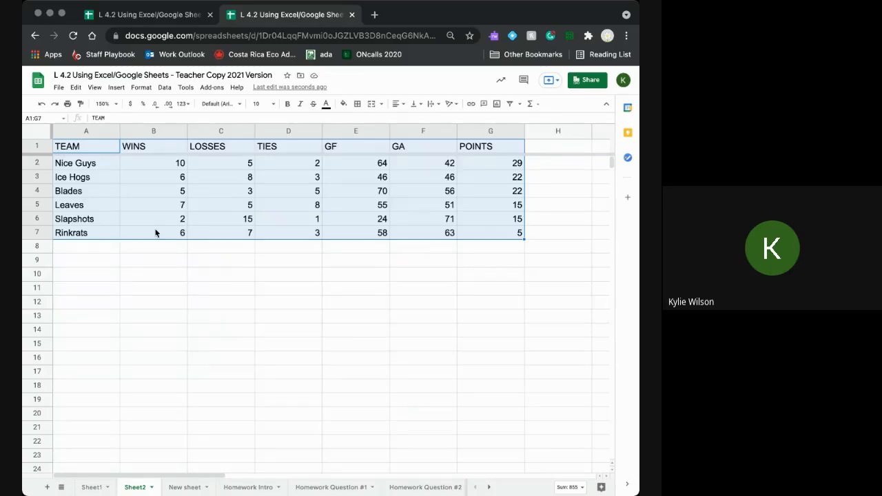
click(147, 281)
click(89, 164)
drag(153, 169, 383, 165)
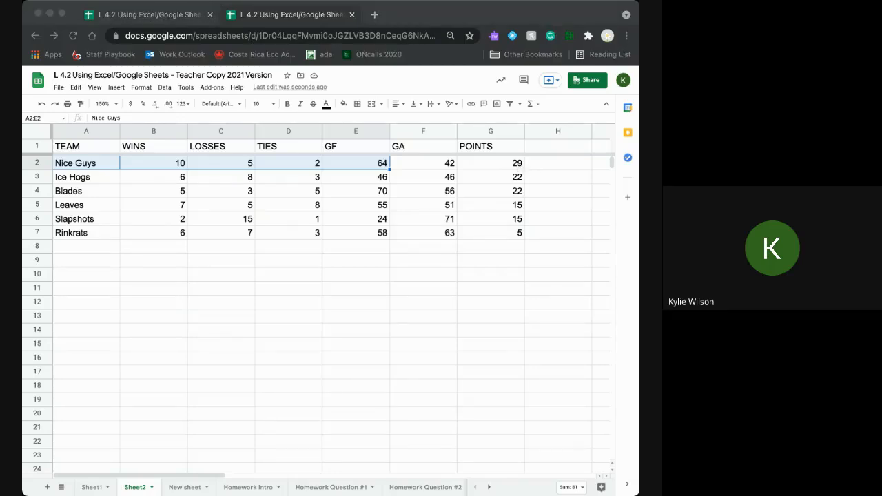
click(121, 258)
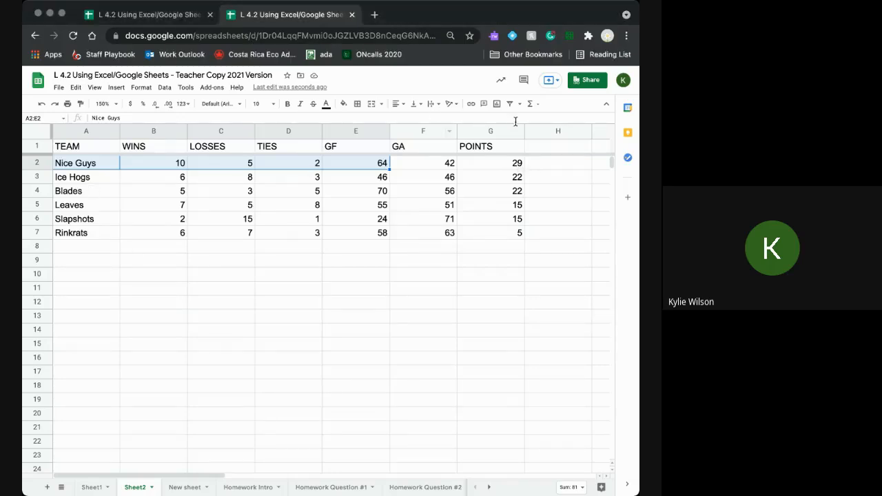
drag(74, 181, 477, 179)
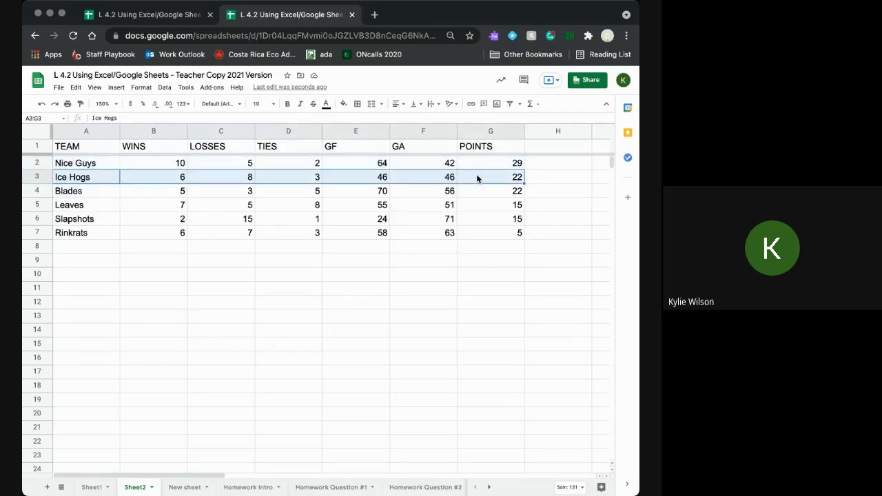
drag(66, 191, 475, 190)
click(241, 332)
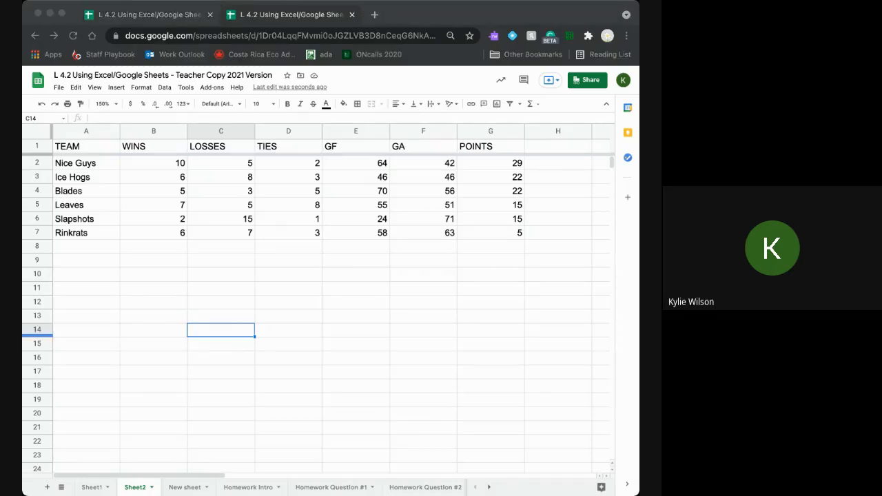
click(386, 270)
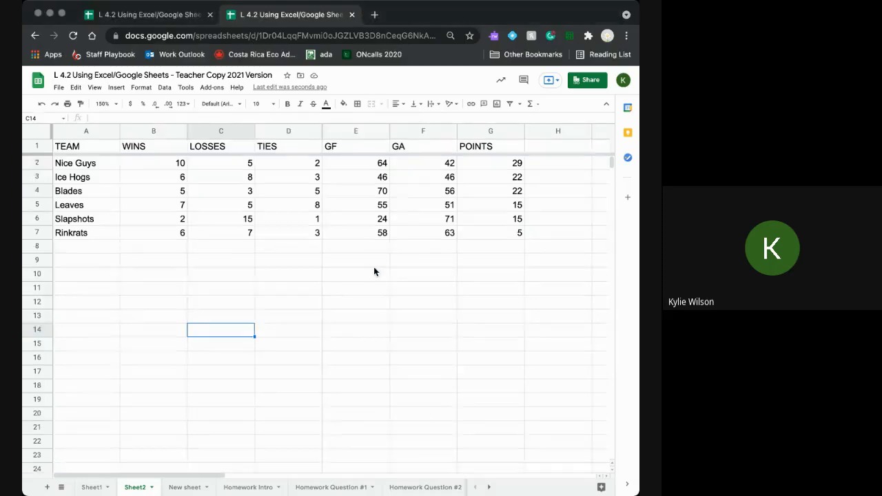
key(super+a)
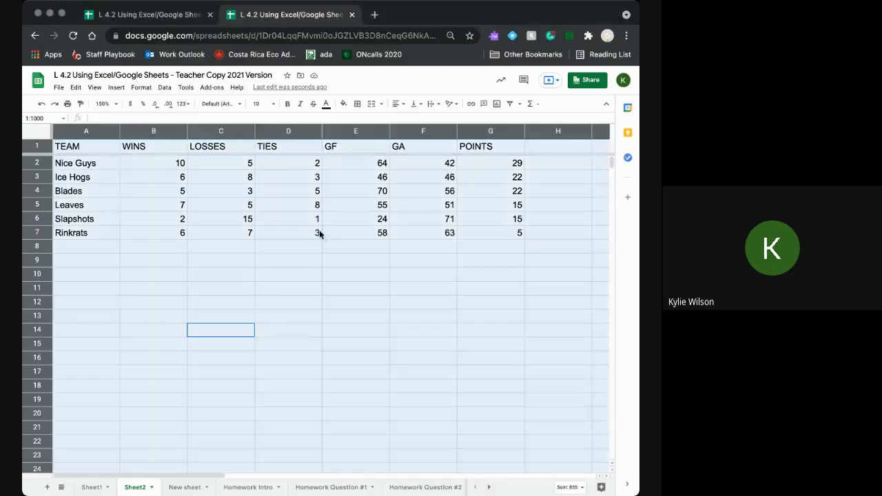
click(130, 248)
drag(92, 146, 477, 231)
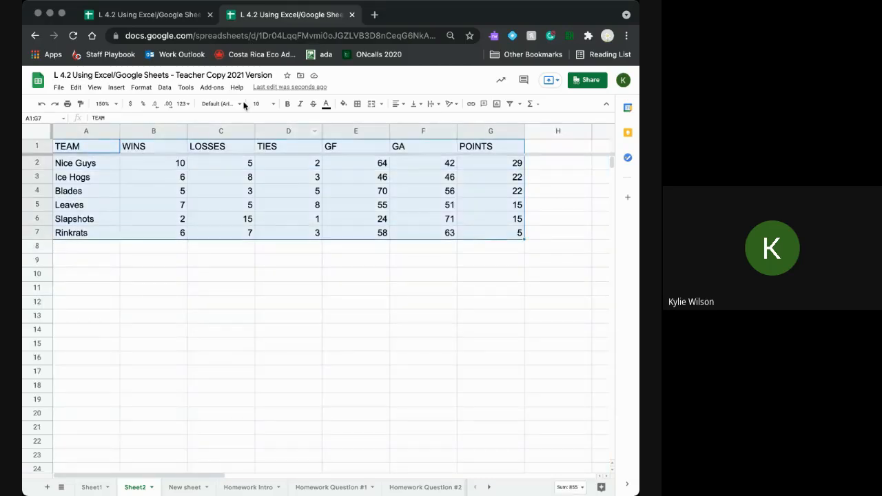
click(164, 88)
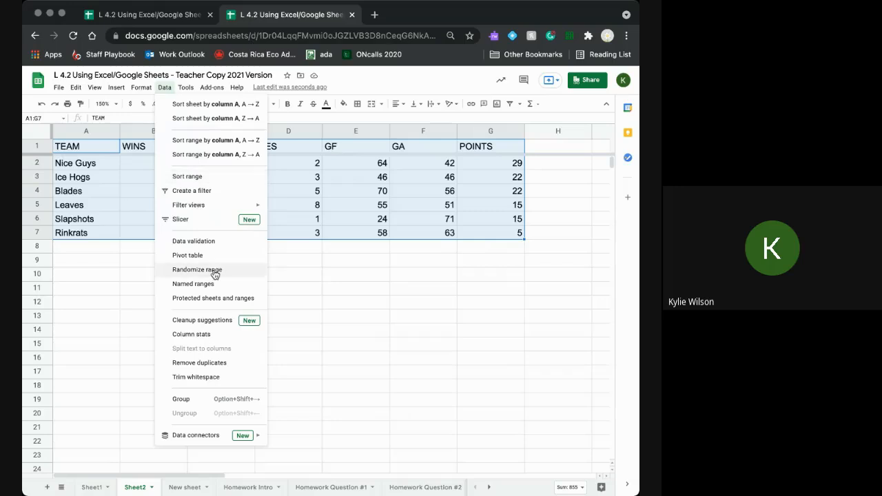
click(187, 177)
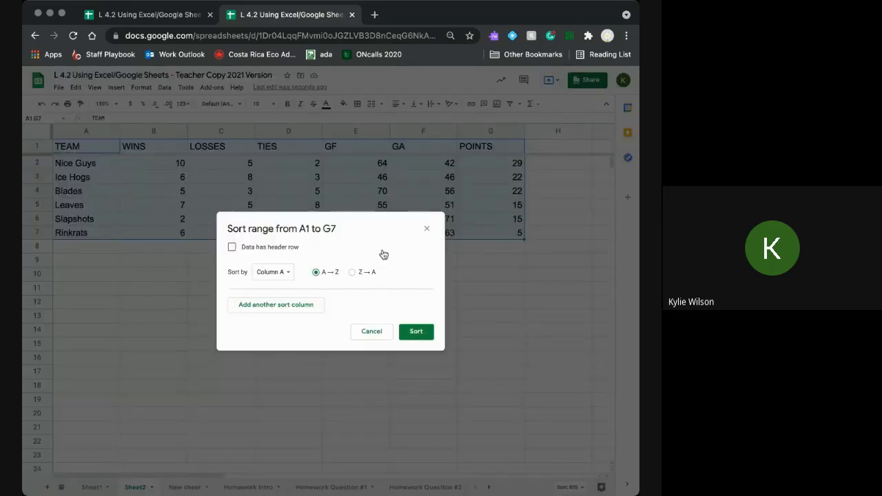
click(428, 230)
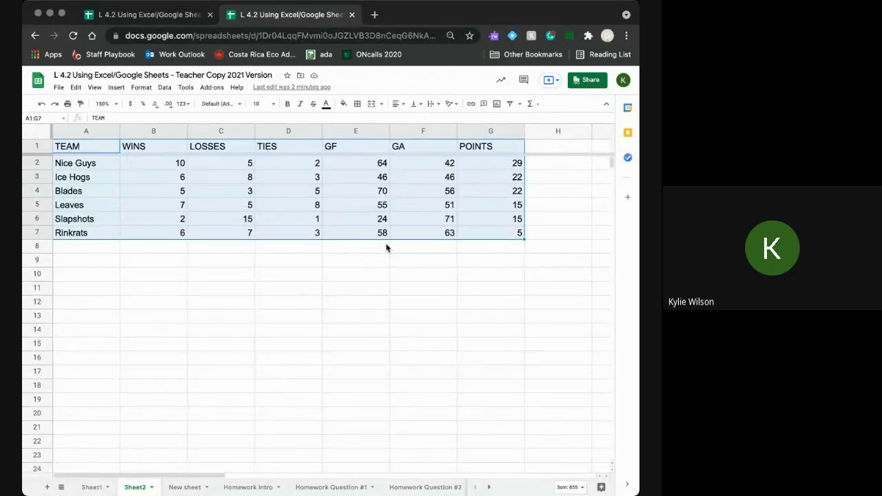
click(215, 330)
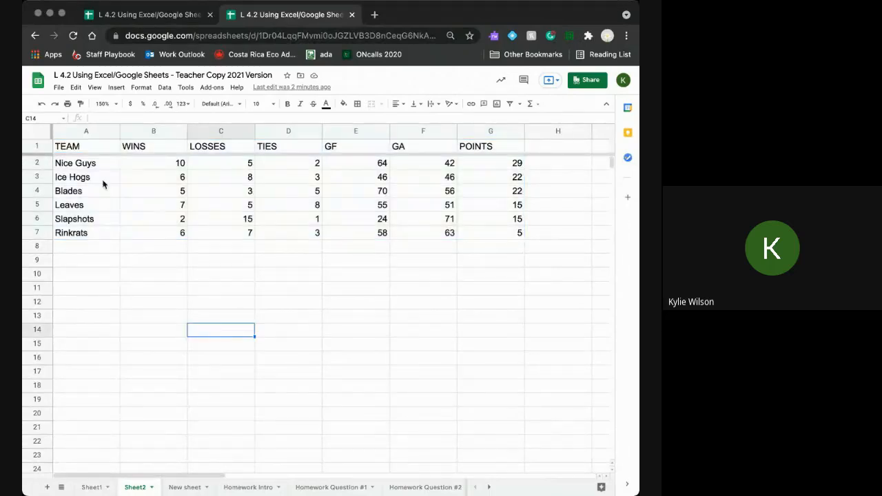
scroll(113, 373, down, 3)
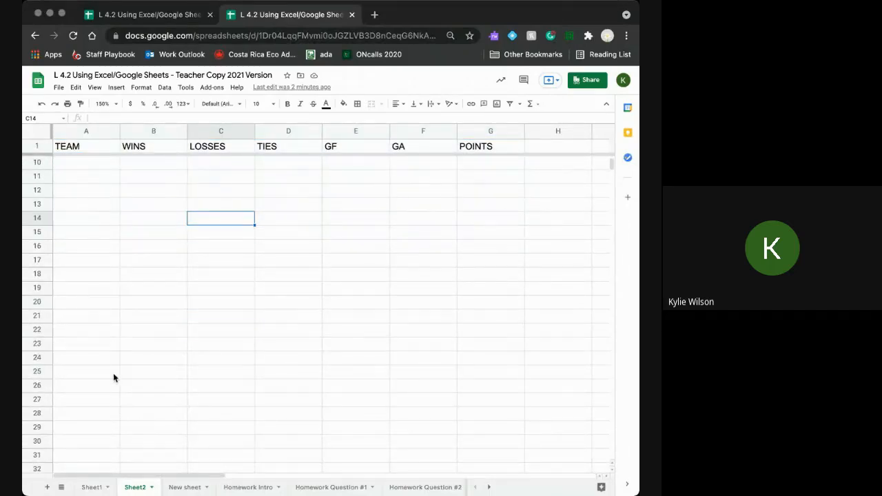
scroll(113, 373, up, 3)
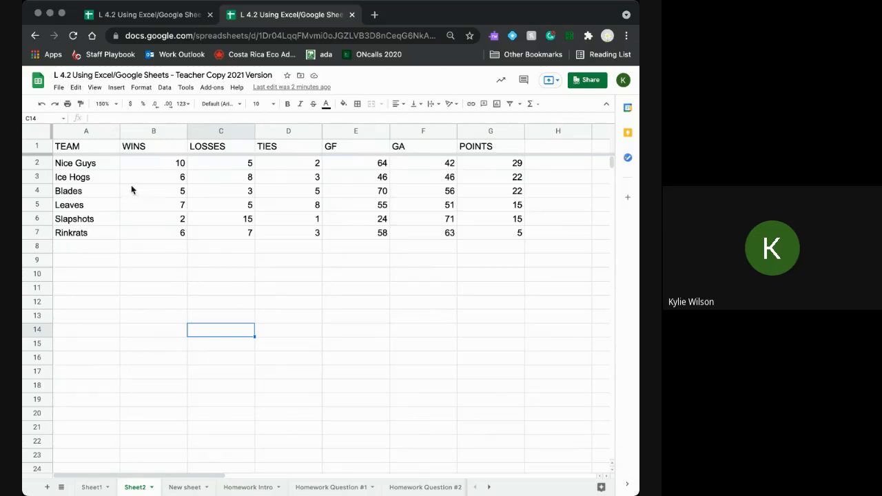
key(super+f)
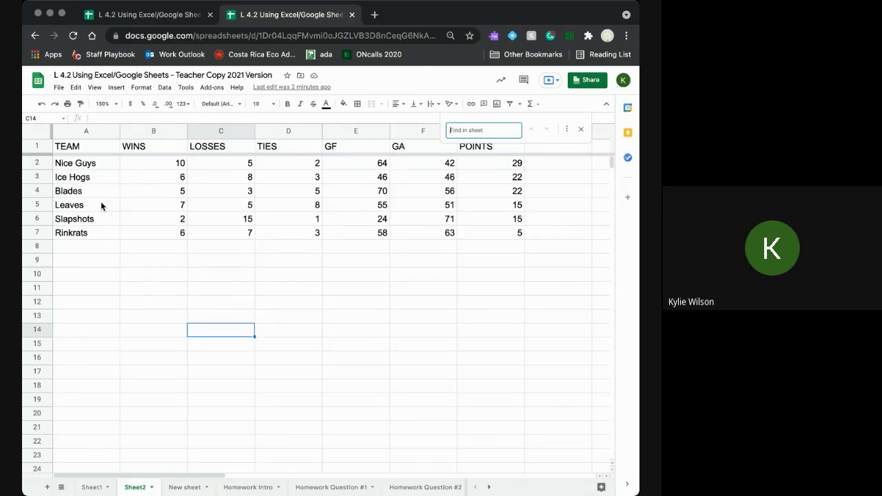
text(blades)
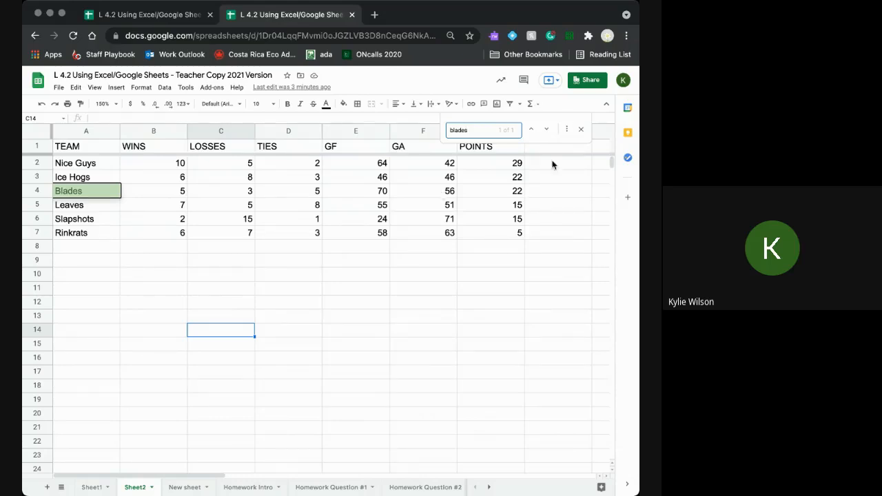
click(582, 129)
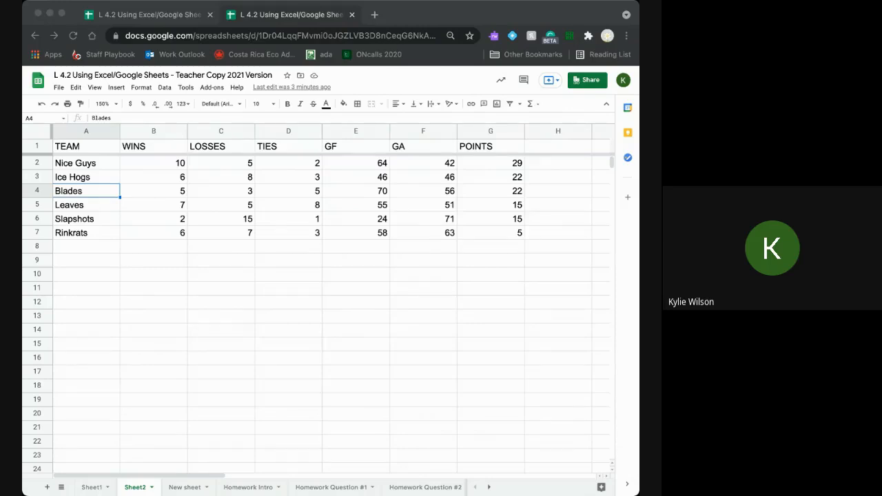
click(441, 339)
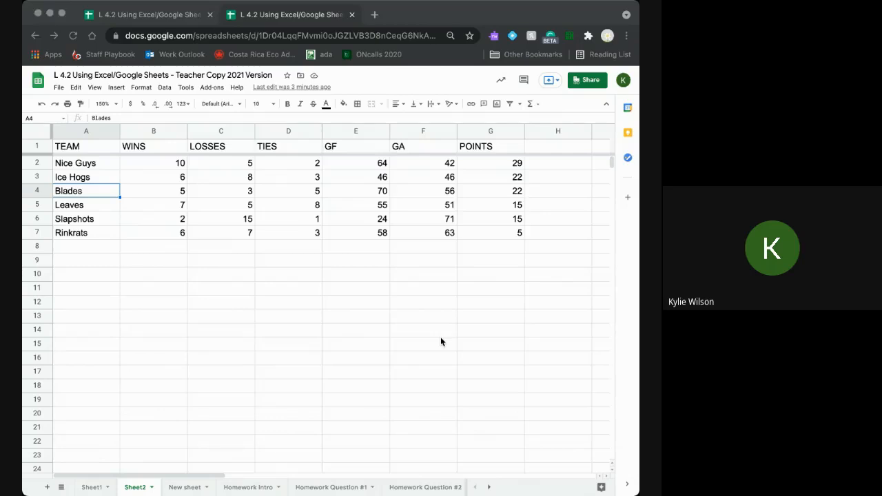
- Flip between New sheet and Sheet2, ending with cell A1 selected on New sheet
click(178, 492)
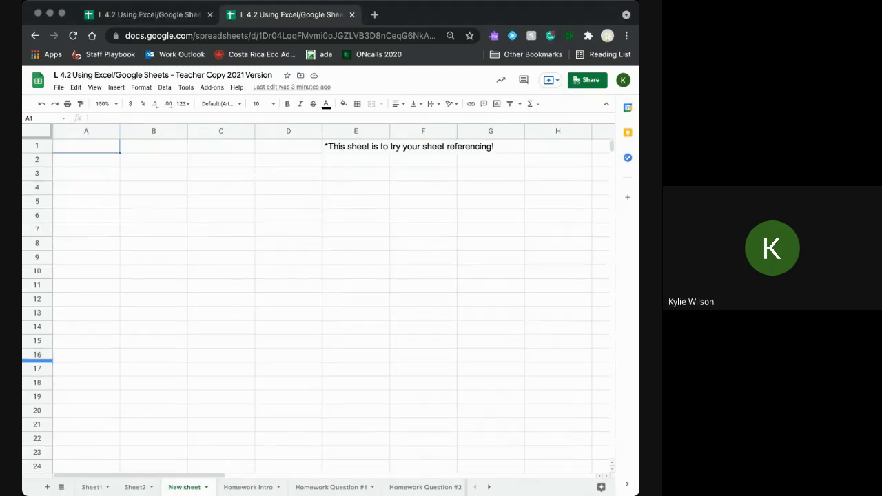
key(super+Tab)
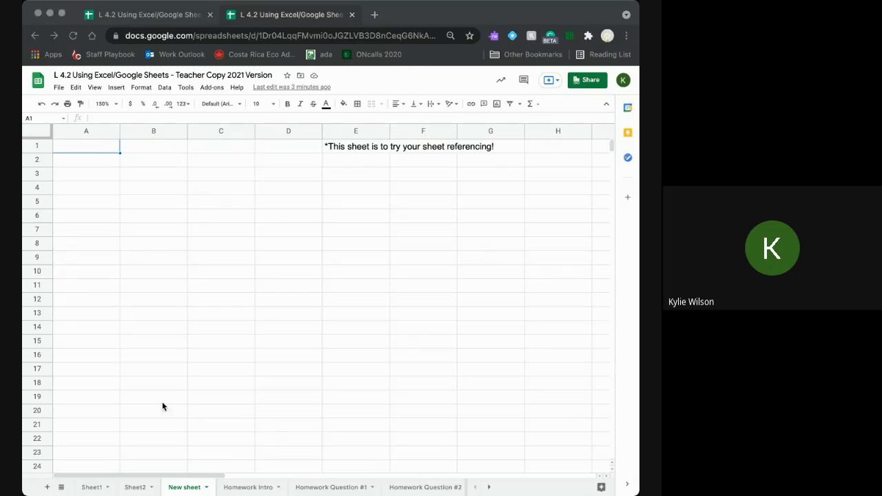
click(130, 488)
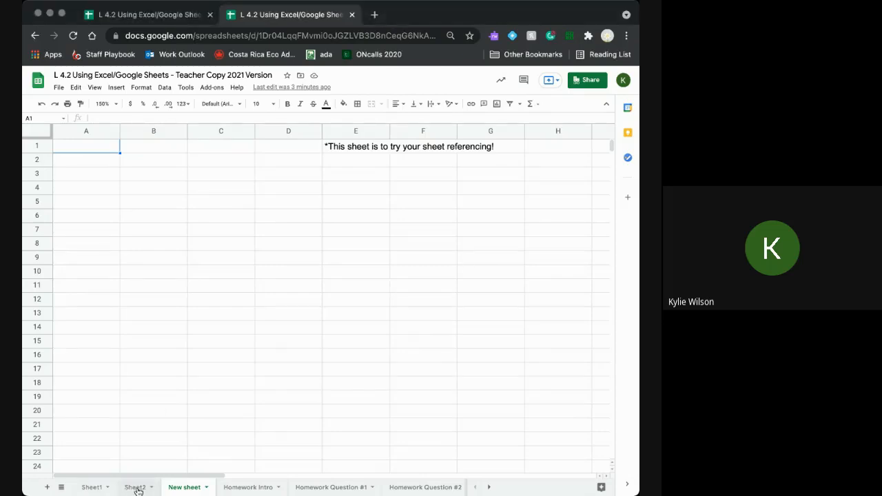
click(136, 488)
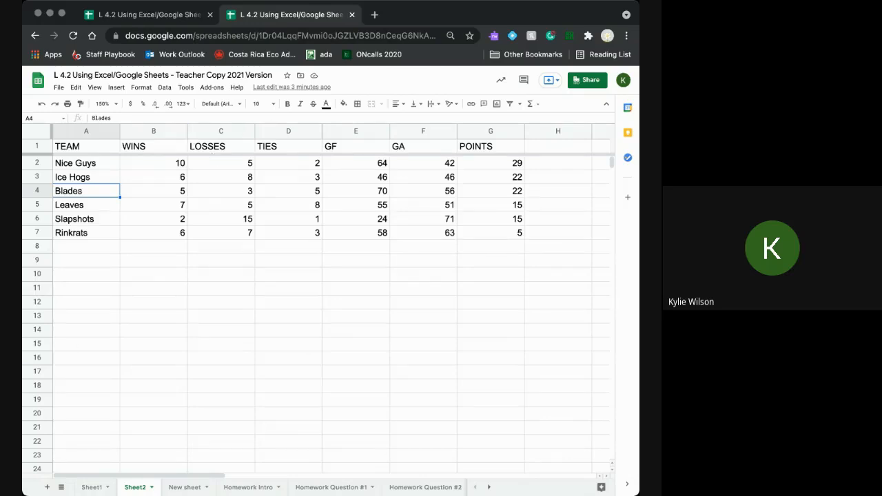
click(187, 488)
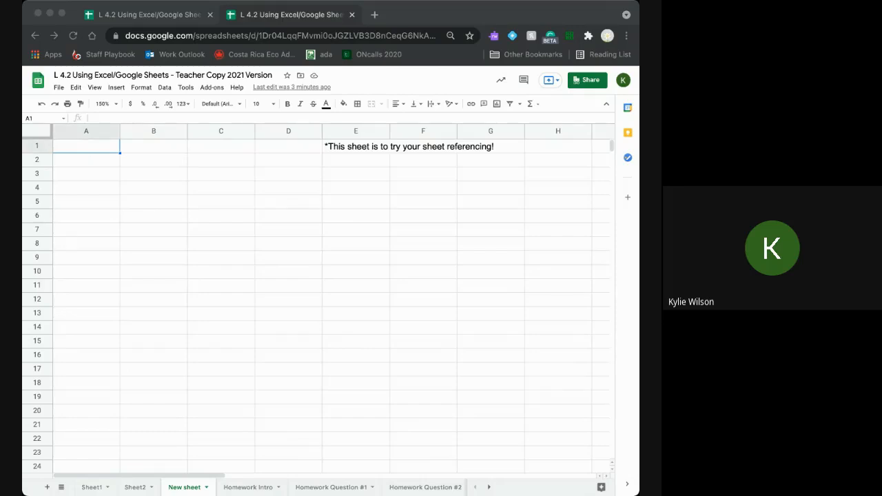
click(450, 340)
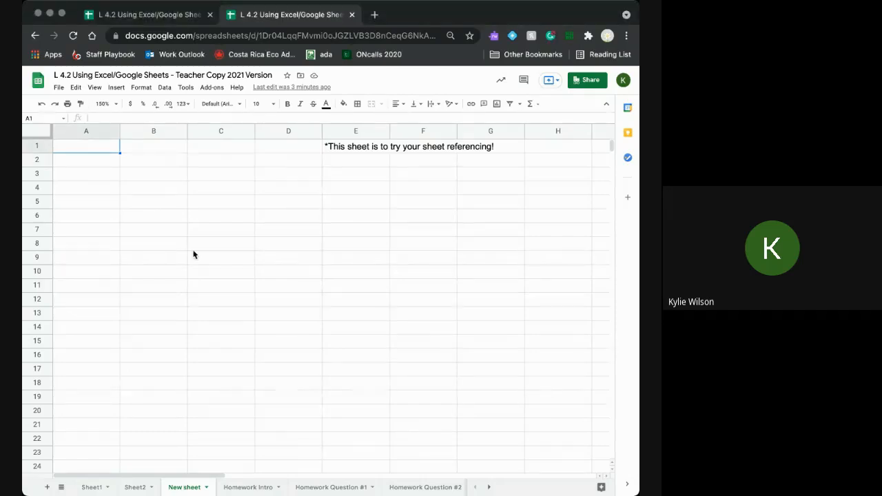
click(128, 152)
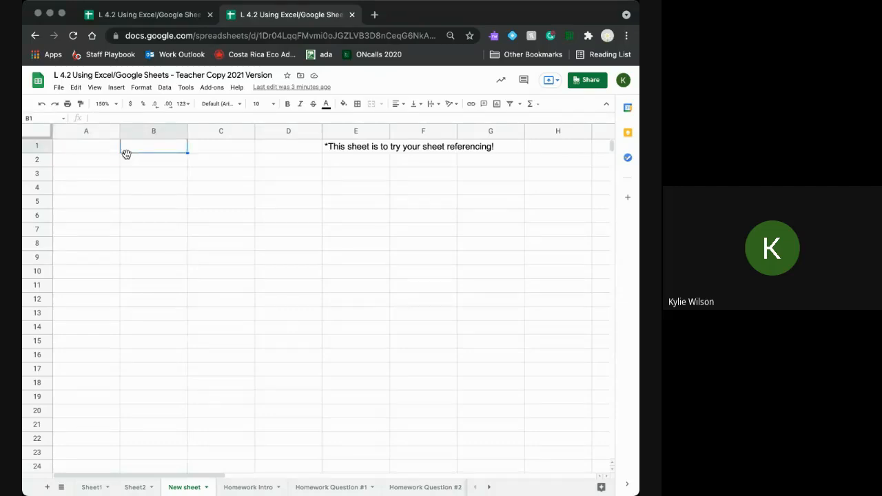
click(99, 149)
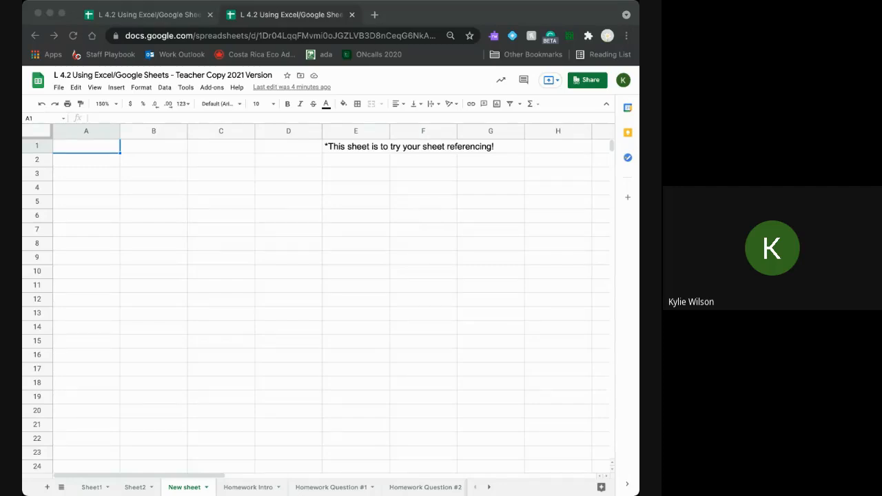
click(407, 261)
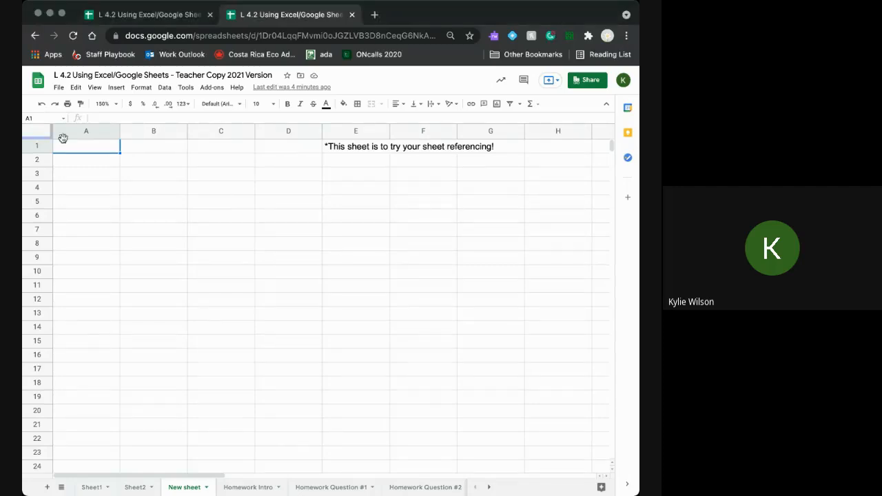
- On Sheet2, select the TEAM entries A1:A7 to review them, then deselect
click(141, 488)
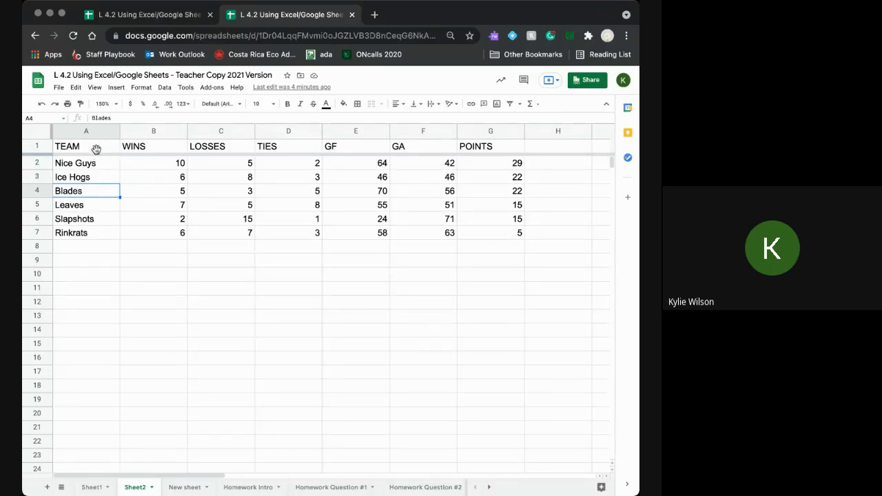
drag(90, 146, 95, 236)
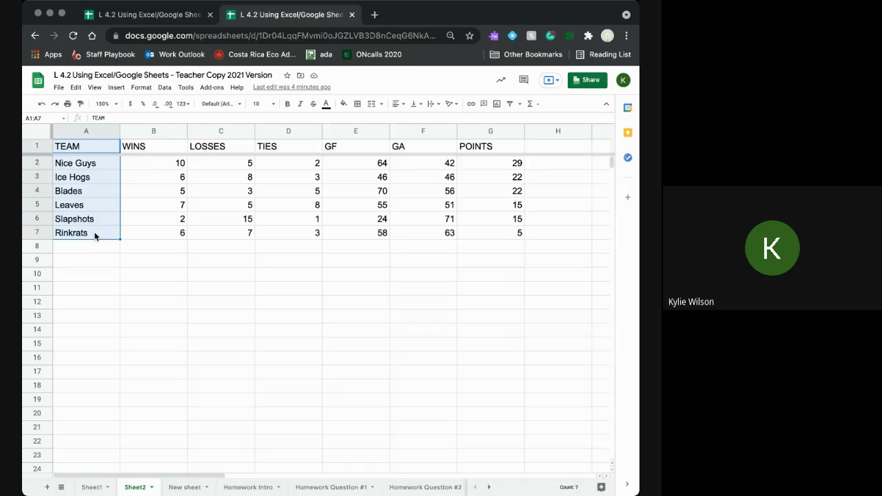
click(148, 345)
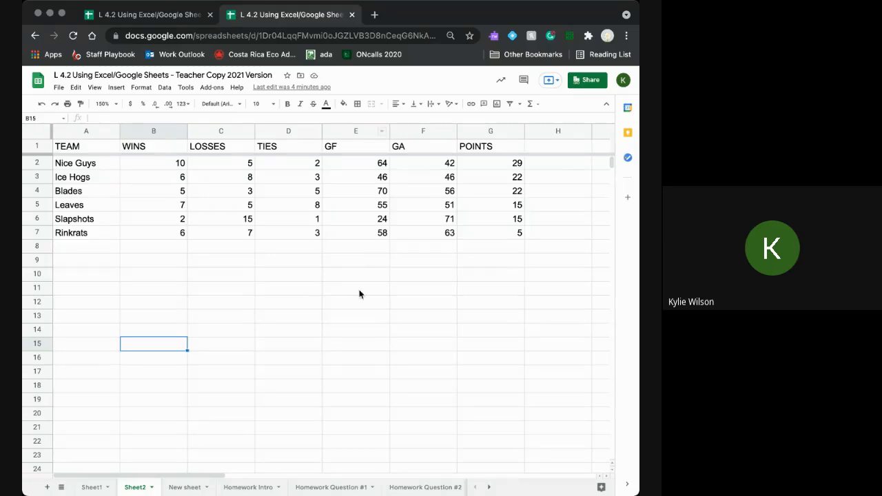
- On New sheet, enter "=Sheet2!A1" in cell A1, wrapped in quotation marks
click(185, 488)
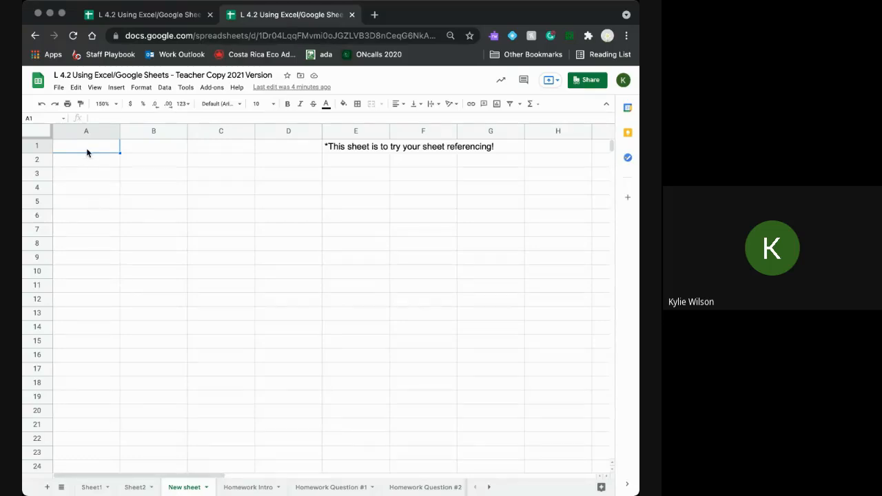
text(=)
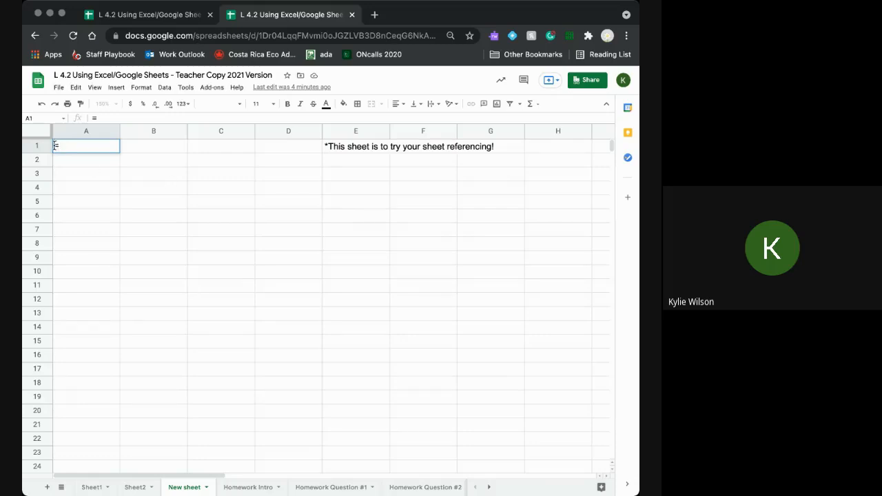
key(BackSpace)
text("=)
text(Sheet2)
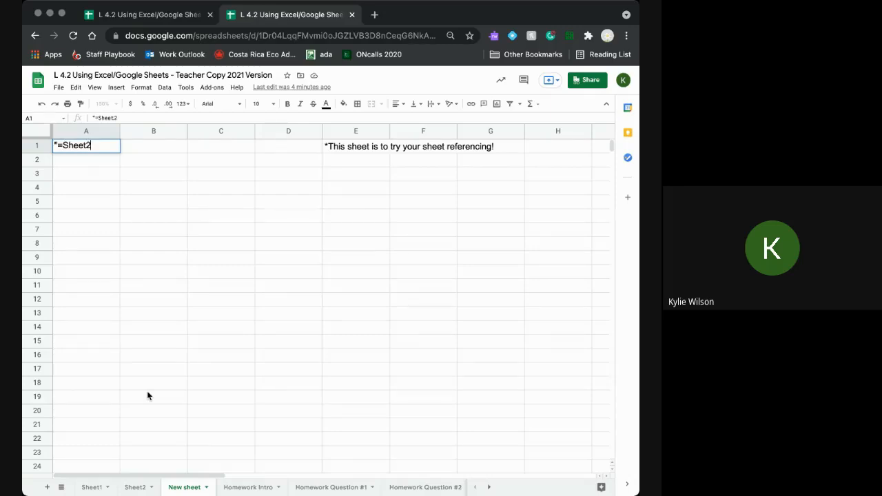
text(!A1")
key(Return)
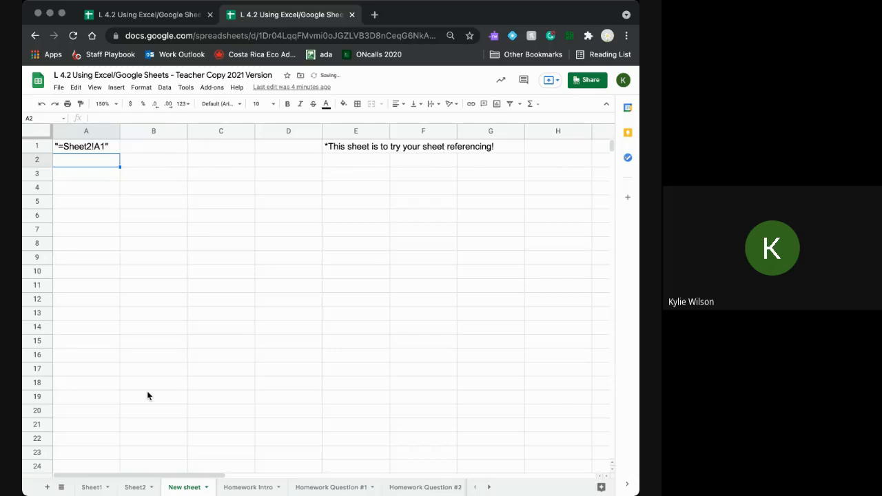
- Strip the stray quotation marks so A1's =Sheet2!A1 reference displays TEAM
click(85, 147)
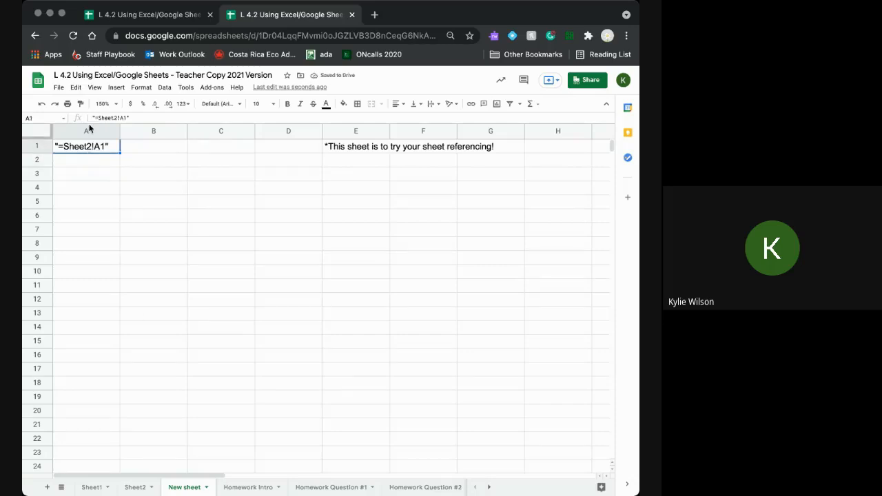
click(95, 115)
key(BackSpace)
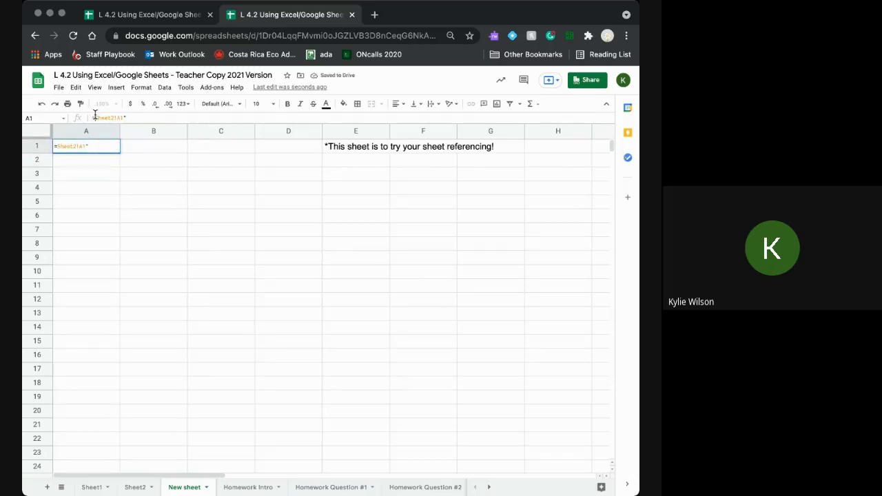
text(")
key(Return)
click(95, 151)
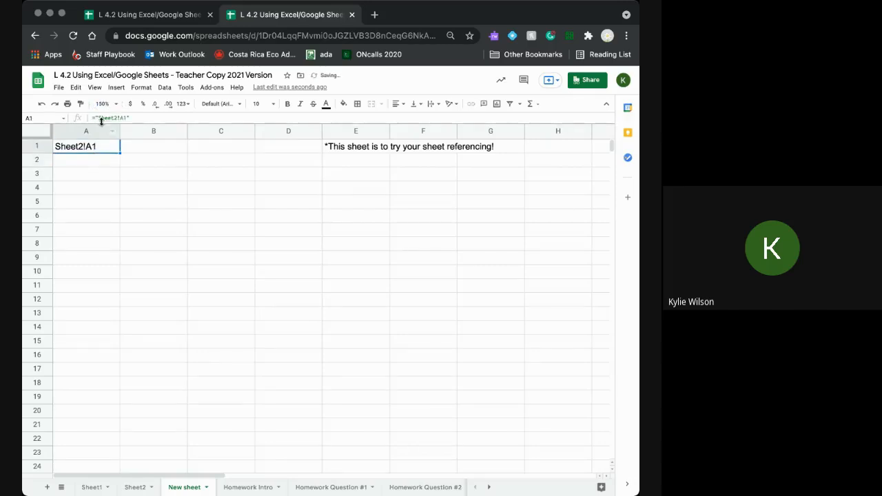
click(100, 118)
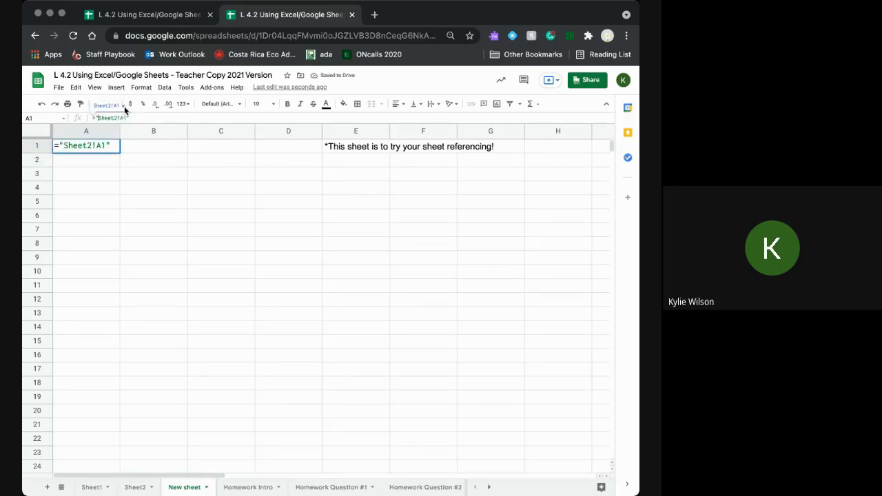
key(BackSpace)
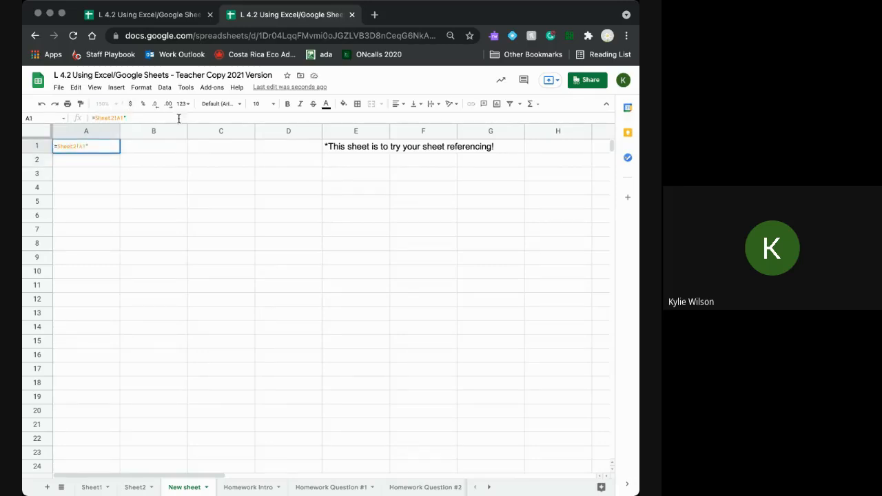
key(Return)
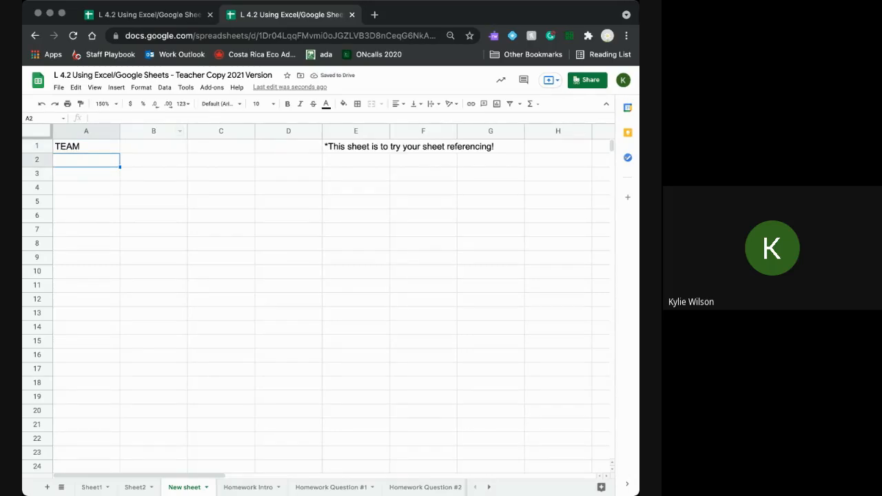
- Check A1's formula against Sheet2, then enter =Sheet2!A2 in A2 to show Nice Guys
click(96, 149)
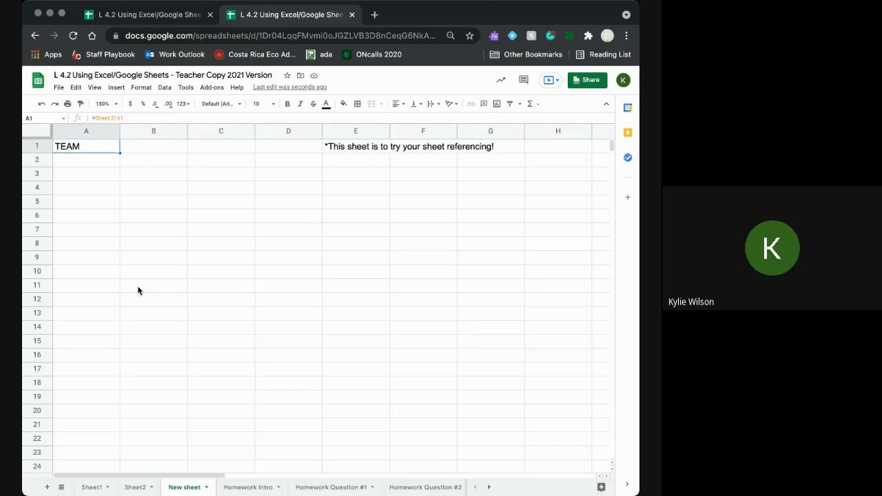
click(134, 488)
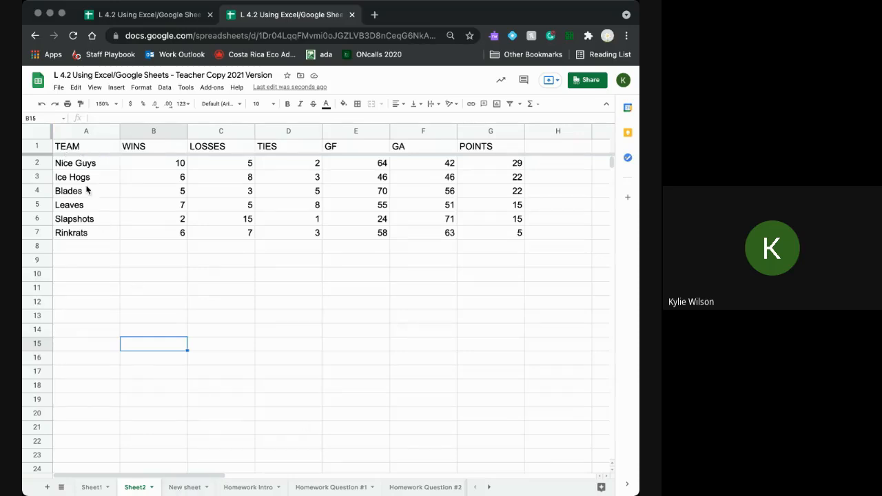
click(185, 488)
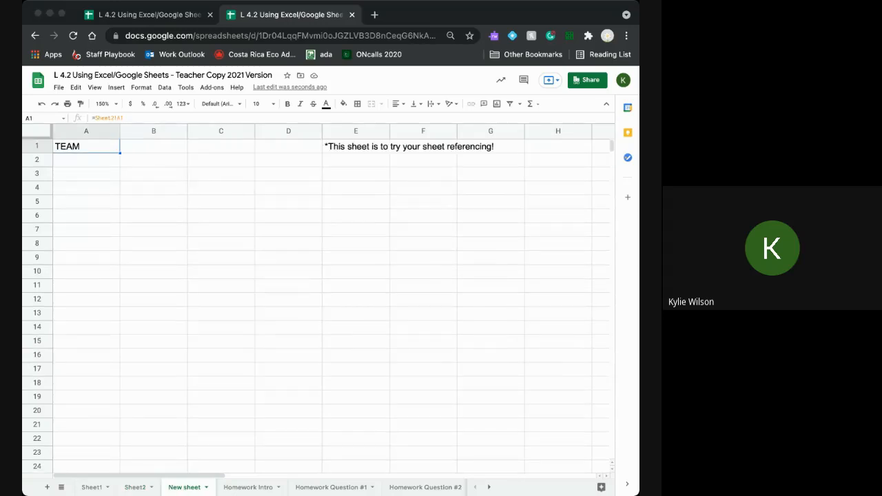
click(68, 161)
text(=S)
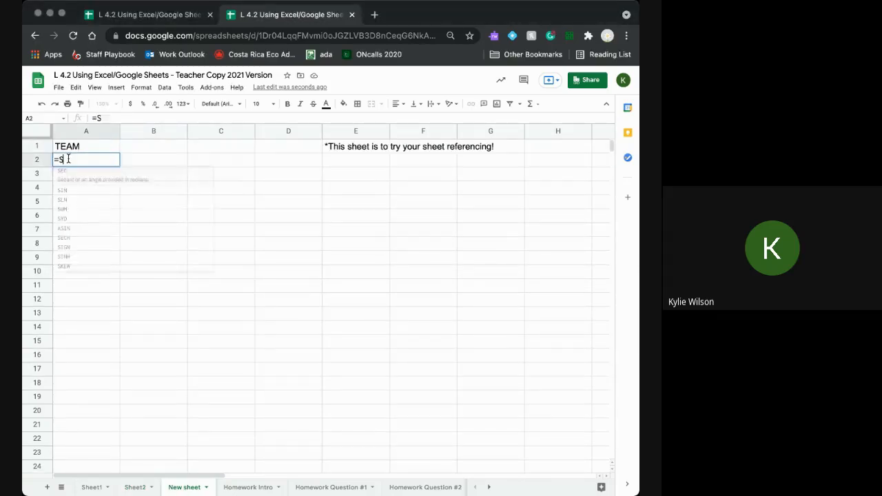
text(heet2)
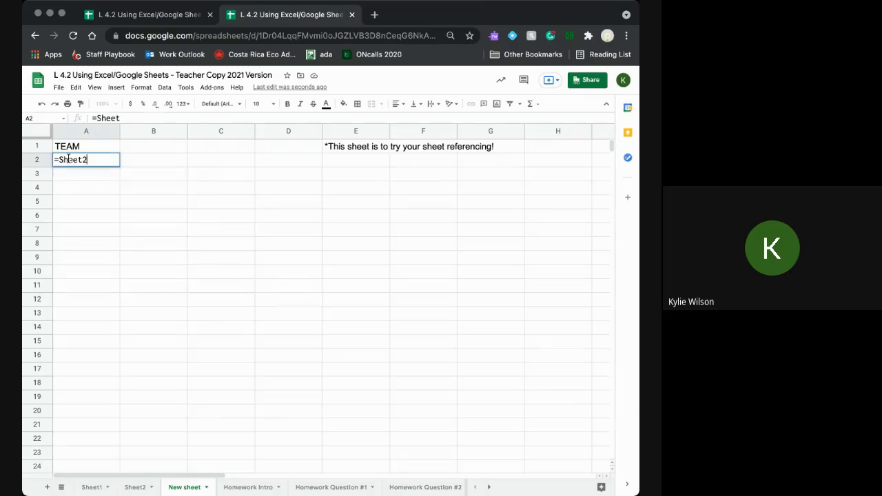
text(!A2)
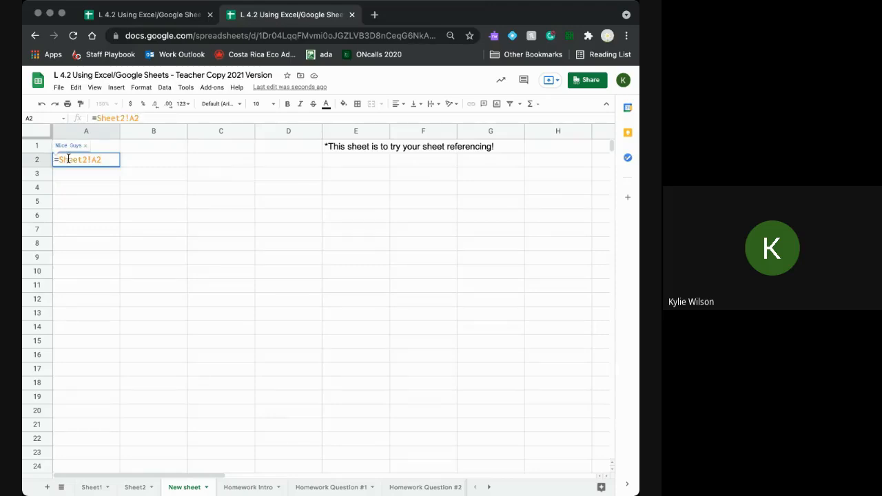
key(Return)
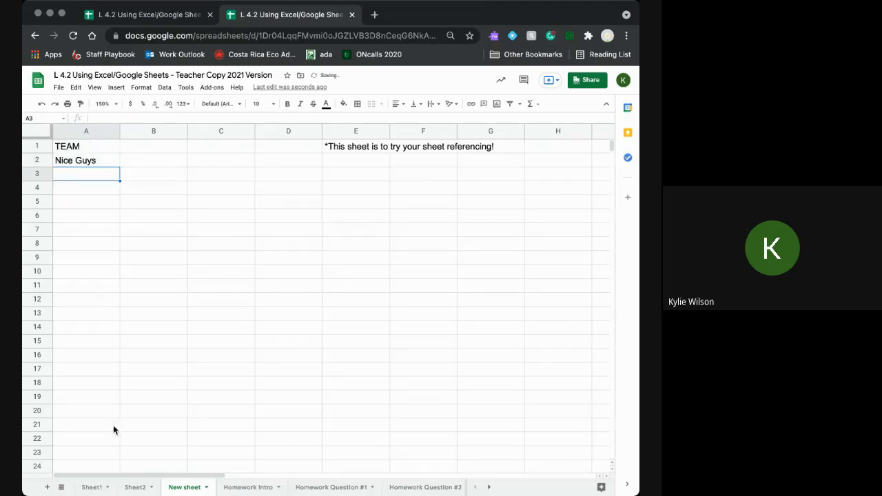
- Fill the Sheet2 team references from A1:A2 down column A through row 8
click(137, 489)
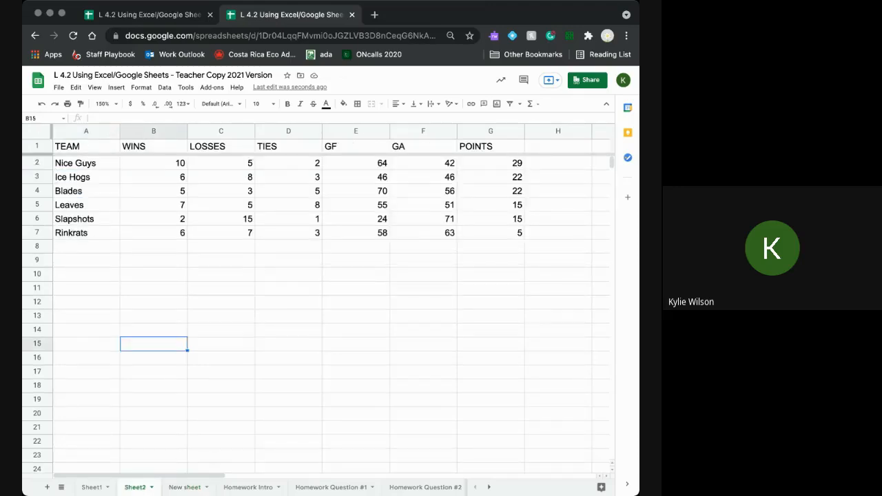
click(188, 489)
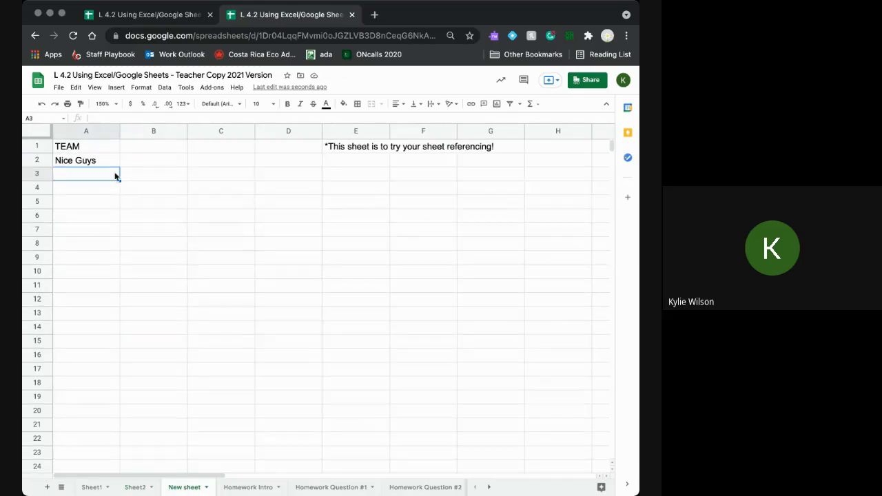
drag(106, 148, 106, 161)
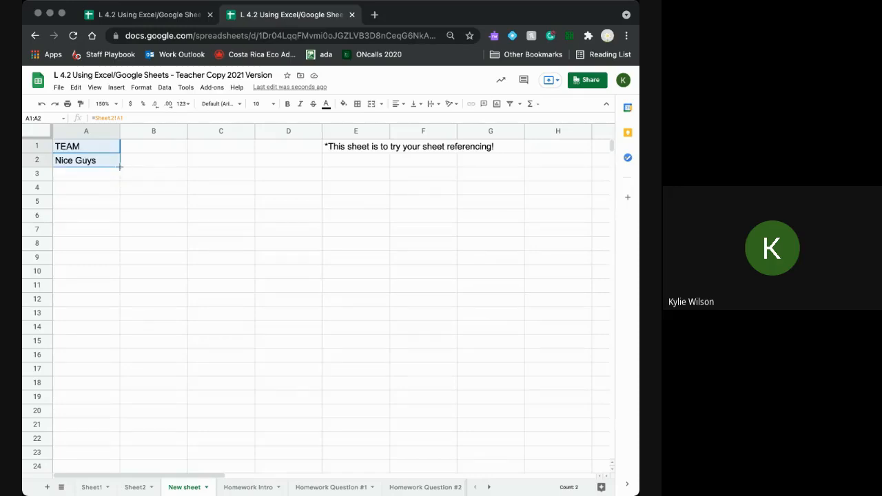
drag(119, 167, 117, 241)
click(116, 260)
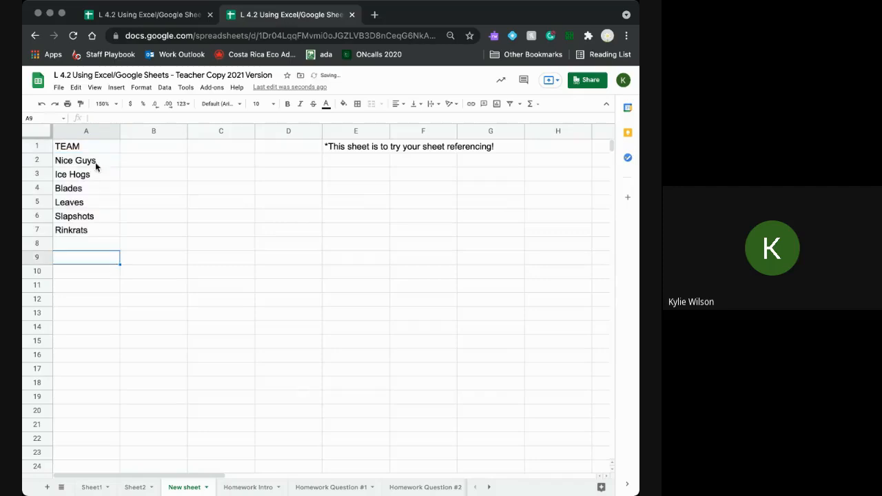
- Inspect the =Sheet2! reference behind each team name in column A, then view Sheet2
click(87, 205)
click(84, 221)
click(83, 232)
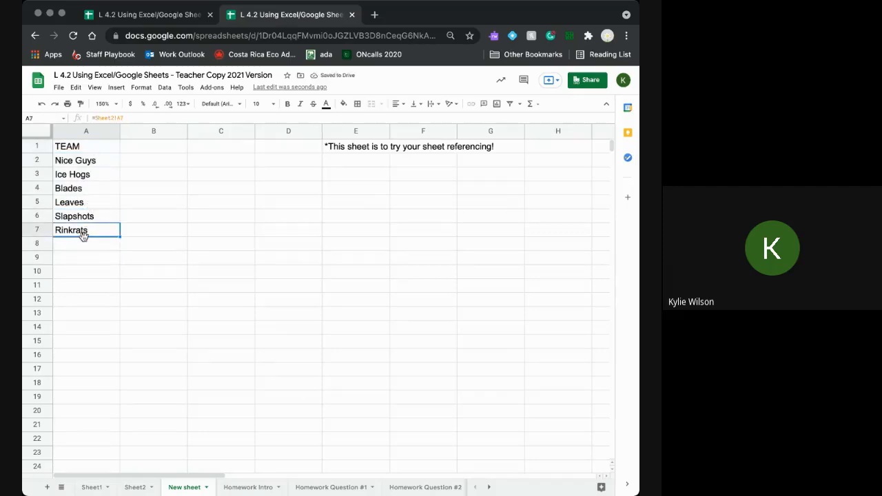
click(83, 222)
click(83, 204)
click(83, 191)
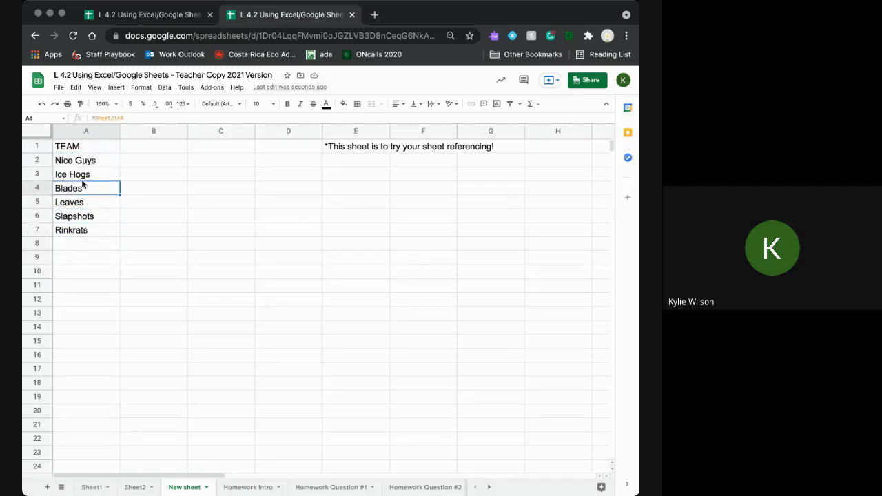
click(82, 164)
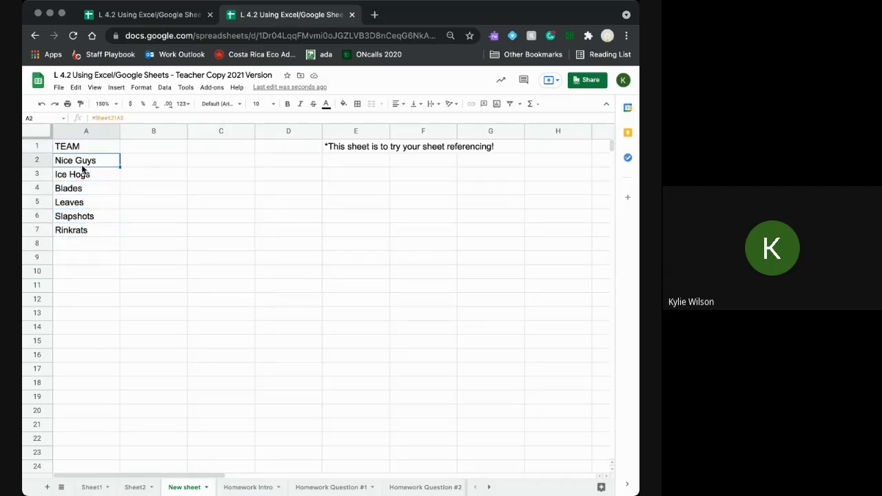
click(154, 147)
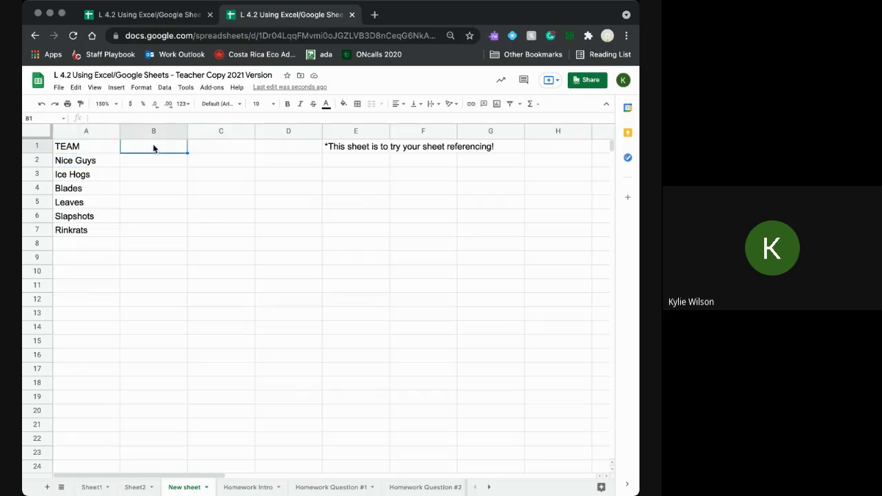
click(134, 487)
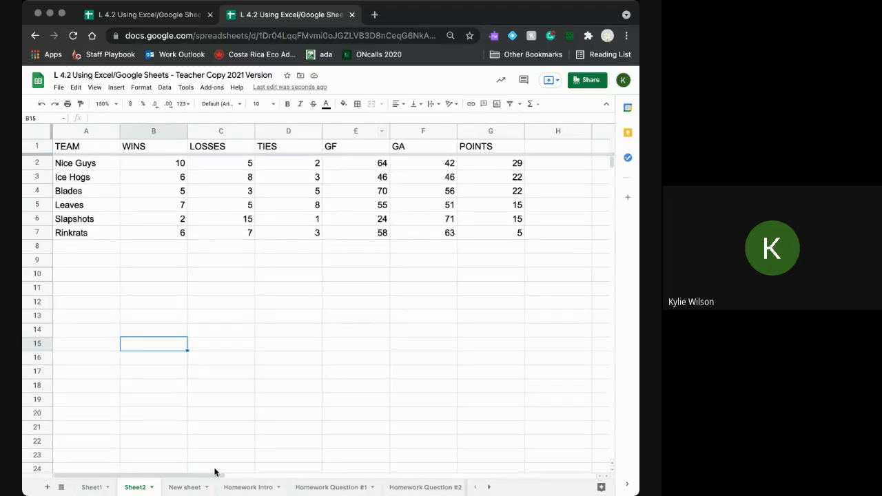
- On New sheet, enter =Sheet2!E1 in B1 to pull in the GF heading
click(184, 487)
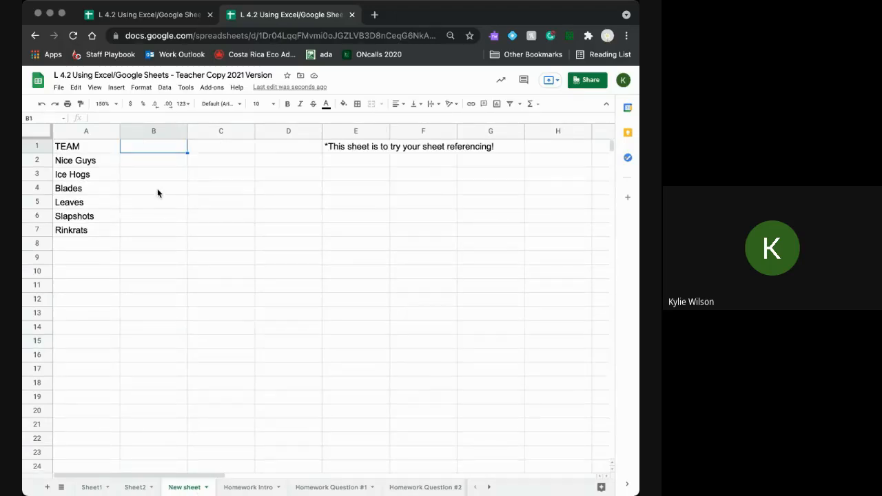
text(=Sheet)
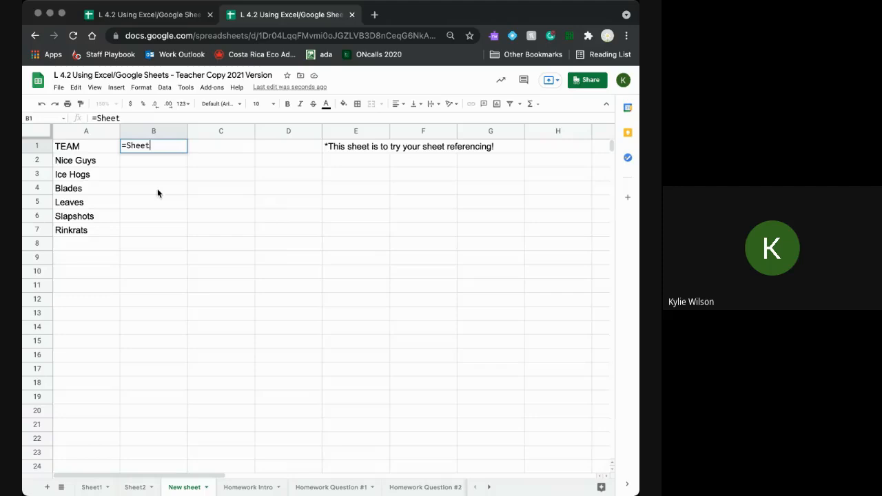
text(2!)
click(150, 487)
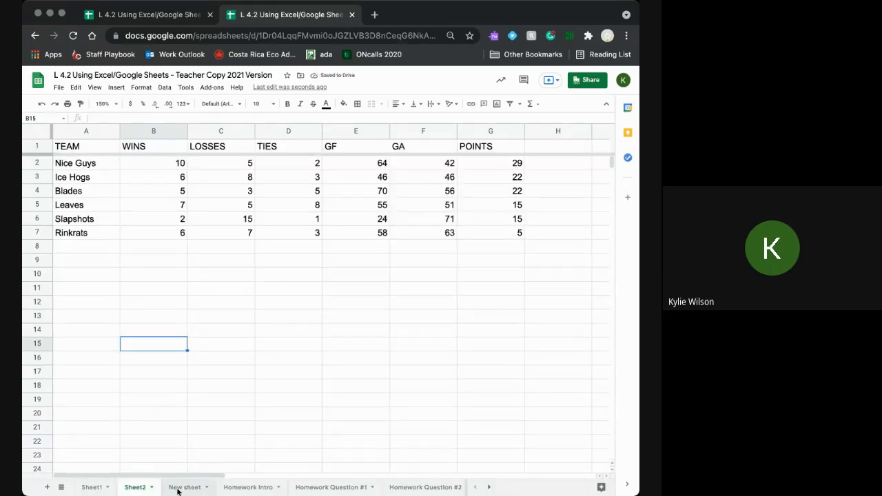
click(178, 489)
click(135, 119)
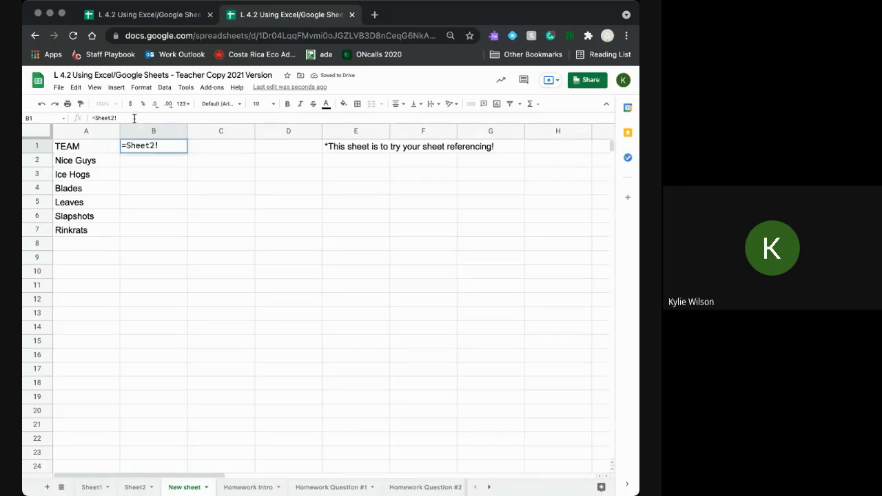
text(E1)
key(Return)
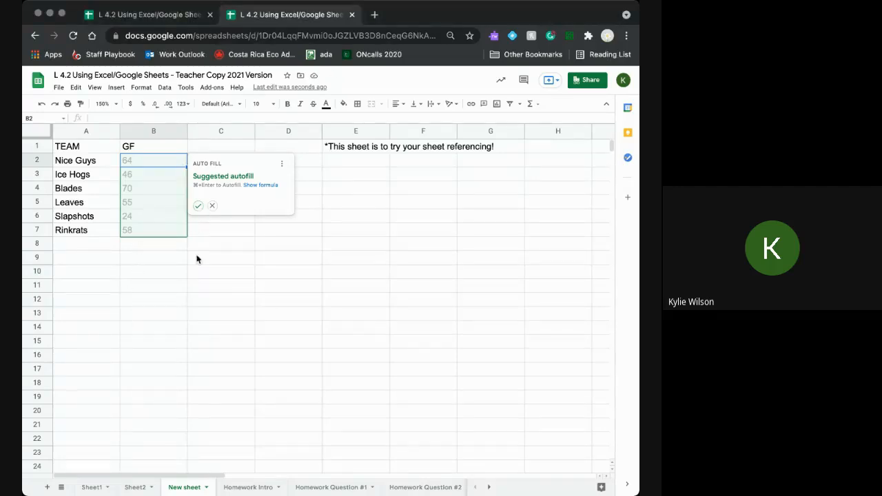
- Reject the autofill, enter =Sheet2!E2 in B2 and fill it down to B7
click(213, 206)
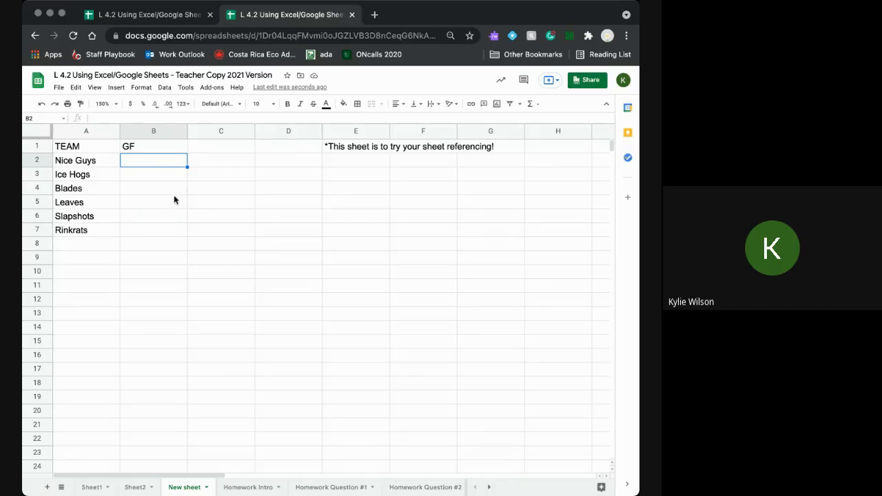
text(=Sheet)
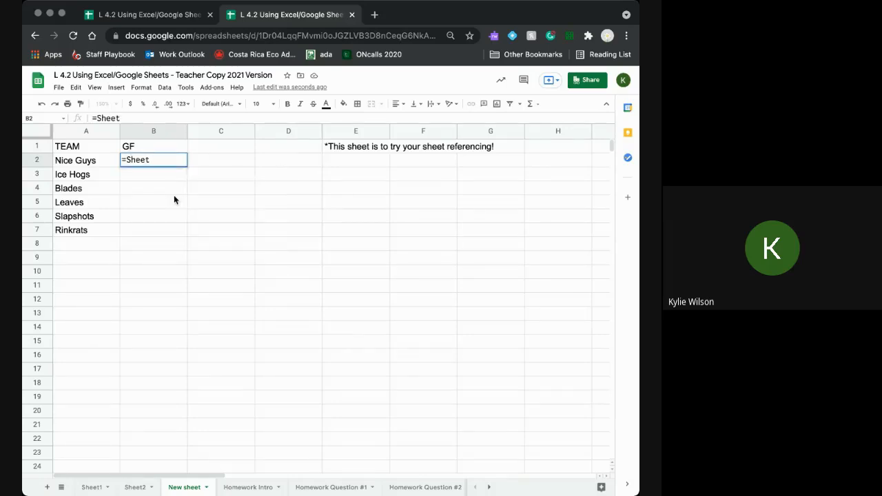
text(2!E2)
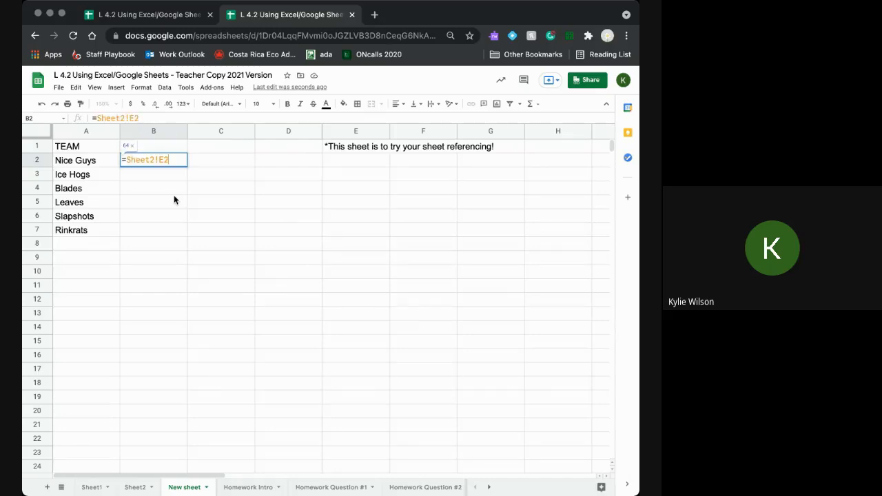
key(Return)
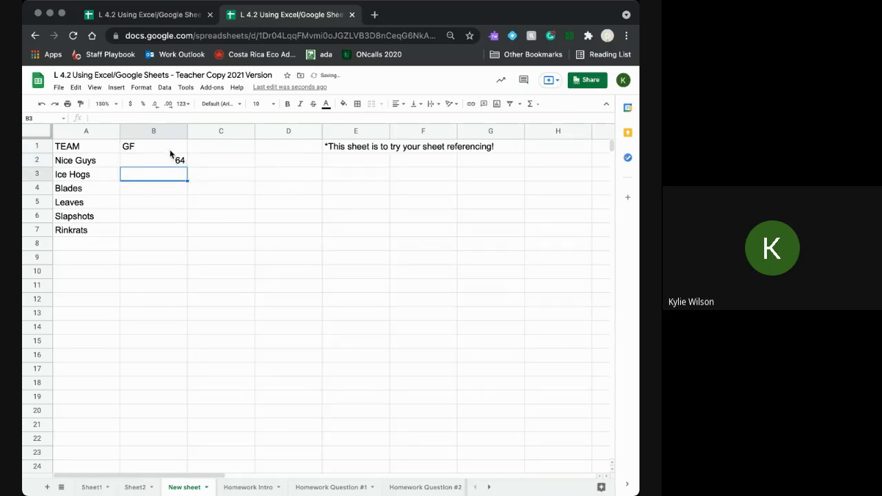
drag(169, 149, 186, 229)
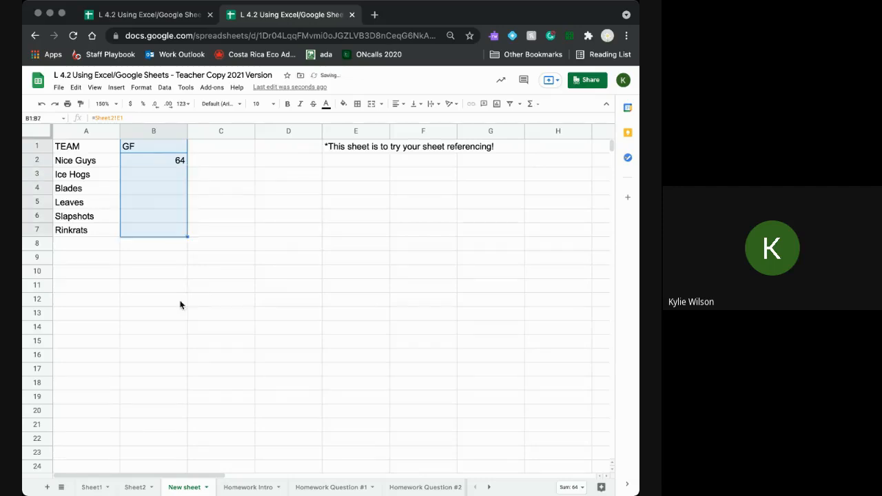
click(168, 302)
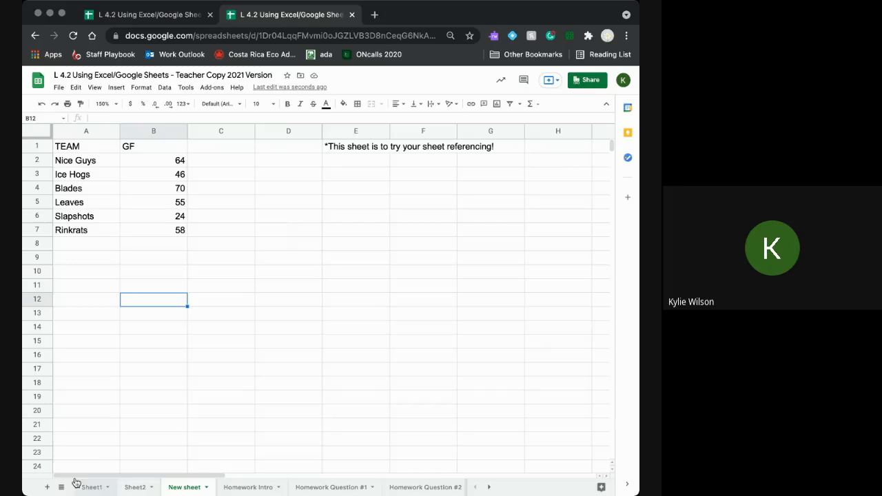
- Select C1 and check the GA column on Sheet2 for the next reference
click(226, 148)
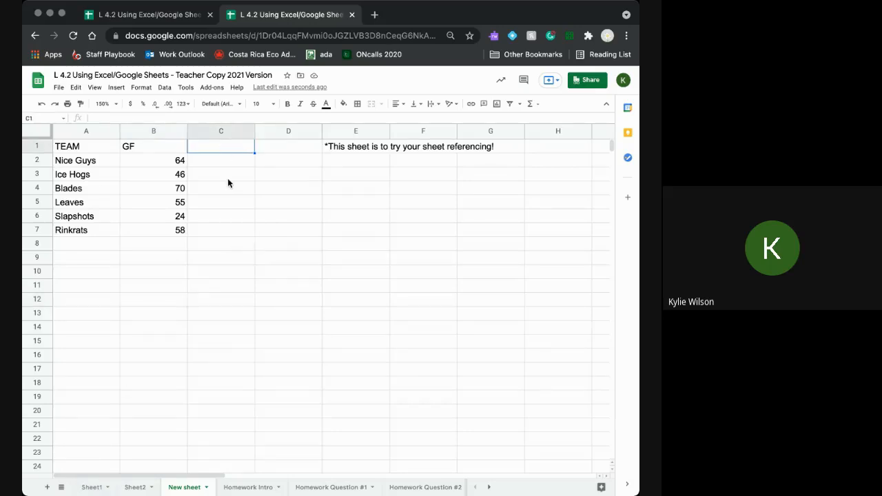
click(135, 487)
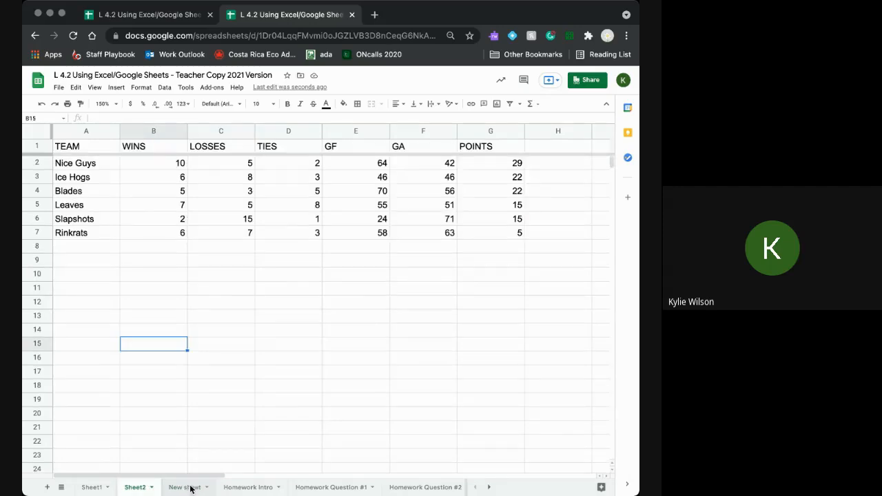
click(191, 488)
- Enter =Sheet2!F1 in C1 and accept the suggested GA references for C2:C7
text(+Sheet)
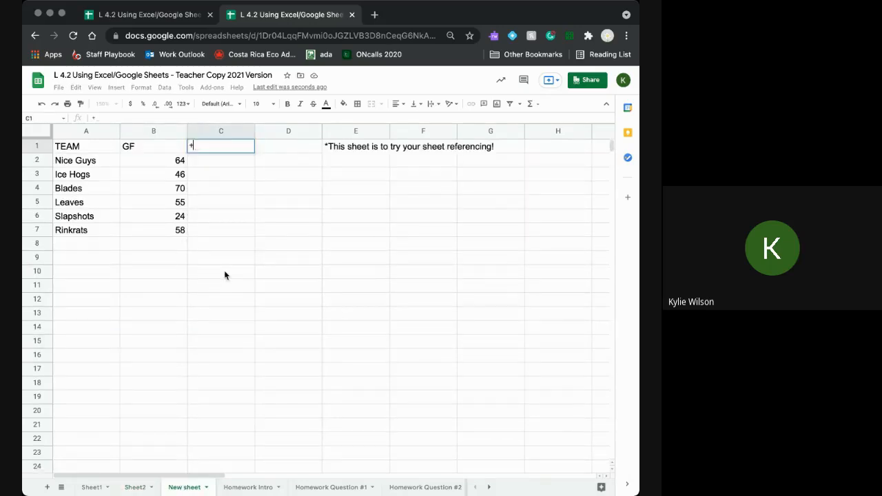
key(BackSpace)
key(BackSpace)
key(BackSpace)
key(BackSpace)
key(BackSpace)
key(BackSpace)
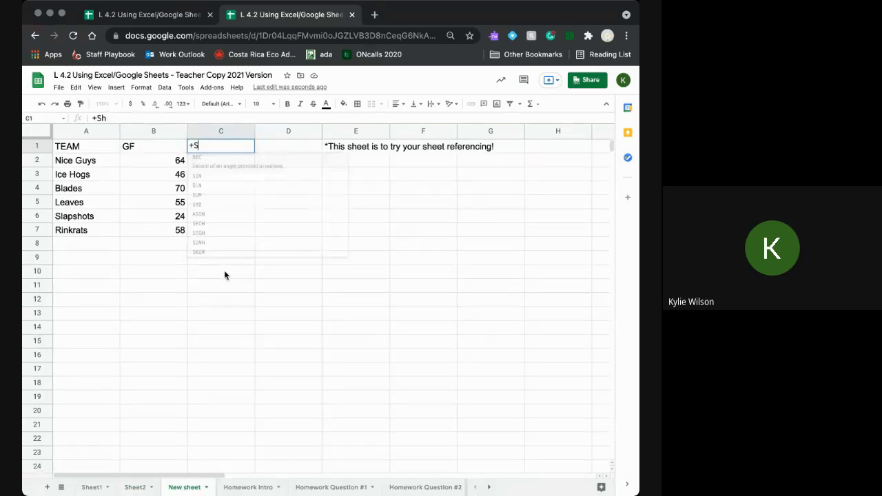
text(=Sheet)
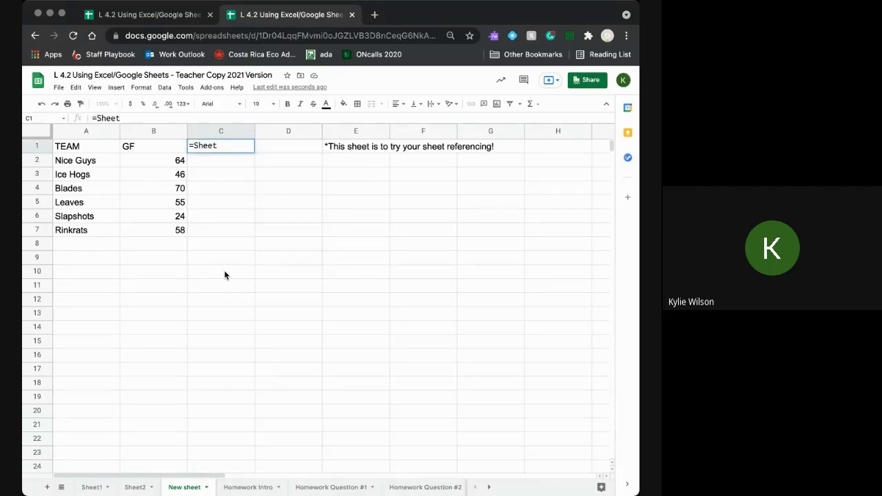
text(2!F1)
key(Return)
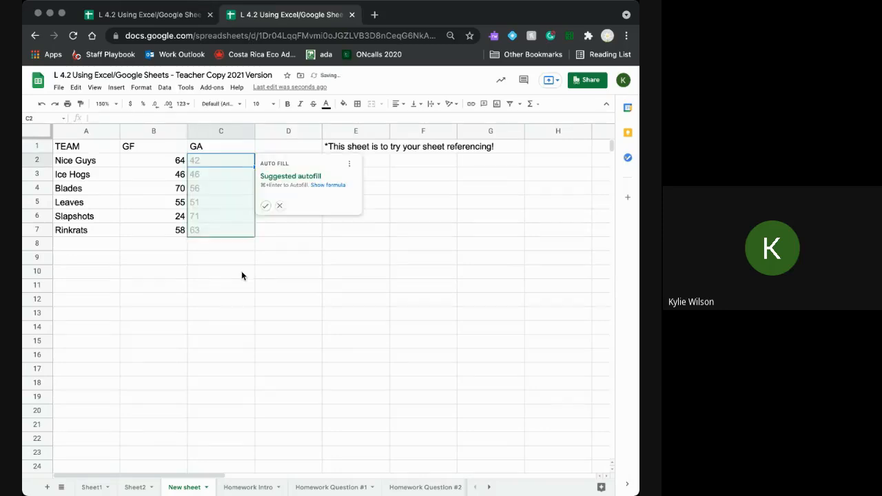
click(264, 206)
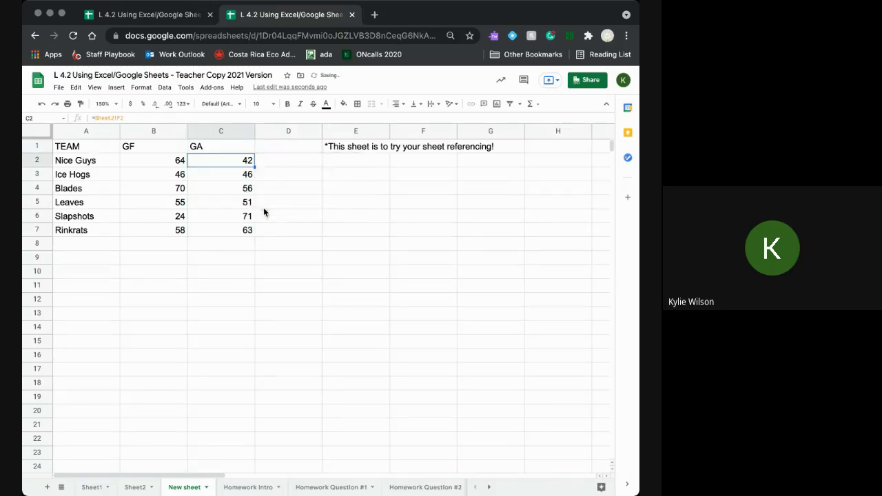
- Check the Sheet2 references behind the GA values down to Rinkrats
click(235, 178)
click(233, 190)
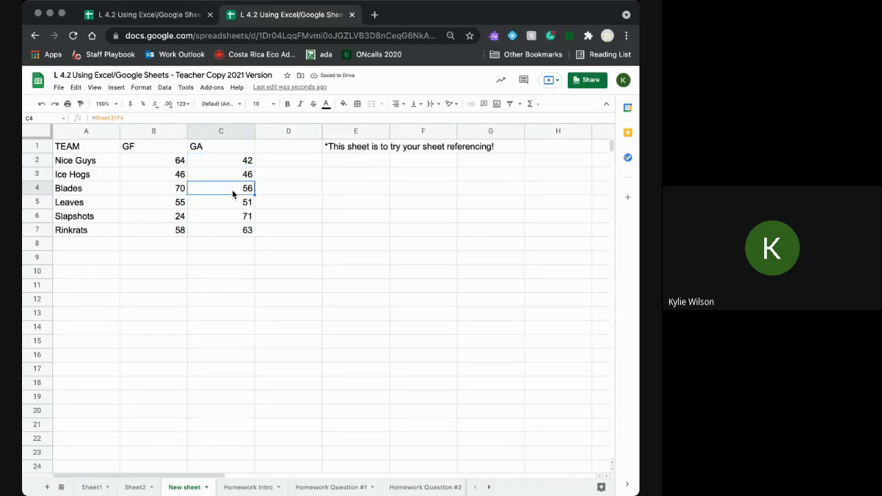
click(233, 204)
click(233, 218)
click(233, 232)
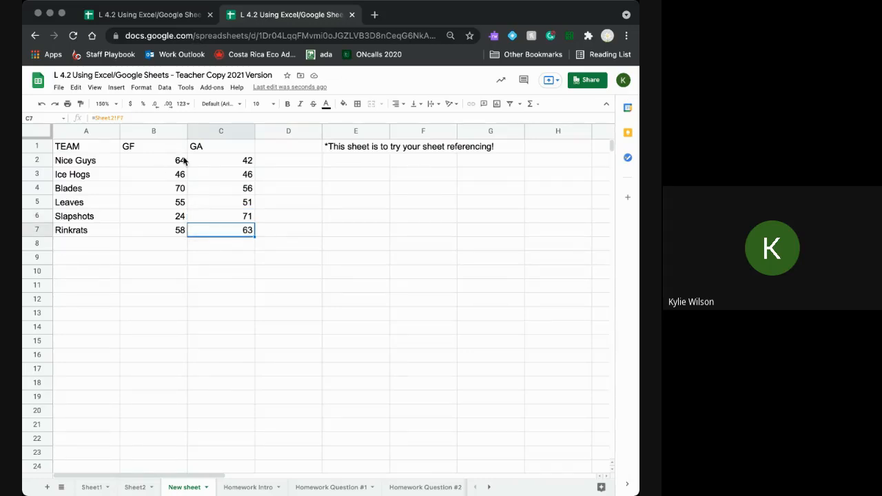
- Change Nice Guys' GF on Sheet2 from 64 to 100 and check New sheet updates
click(134, 488)
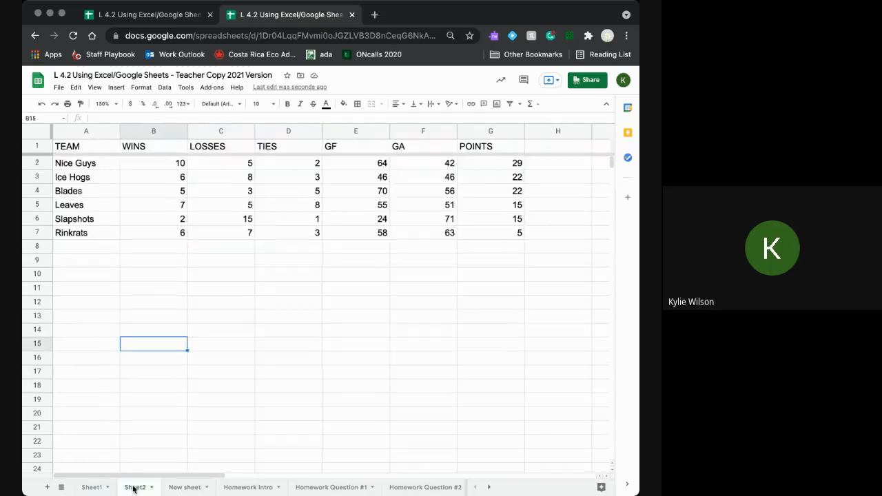
click(380, 168)
text(100)
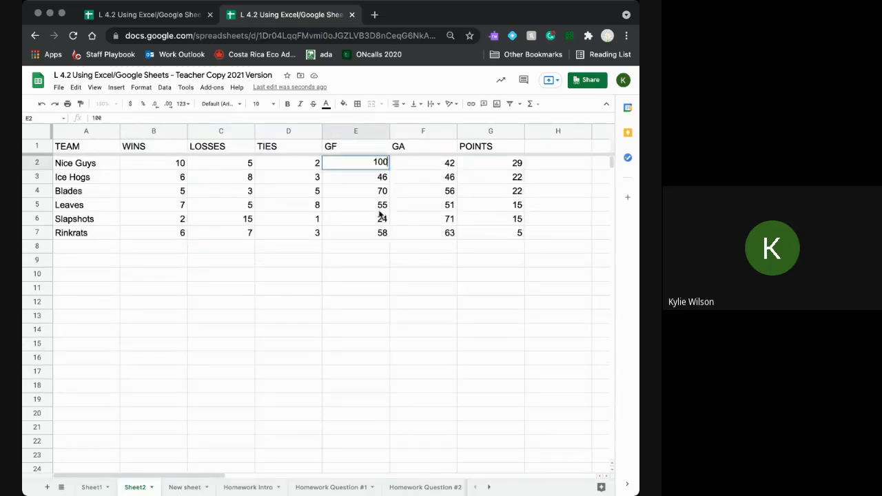
click(388, 304)
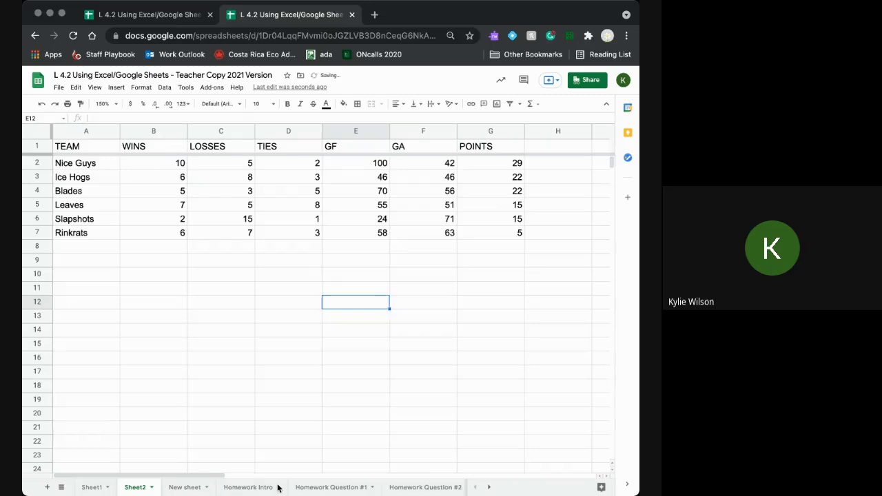
click(168, 487)
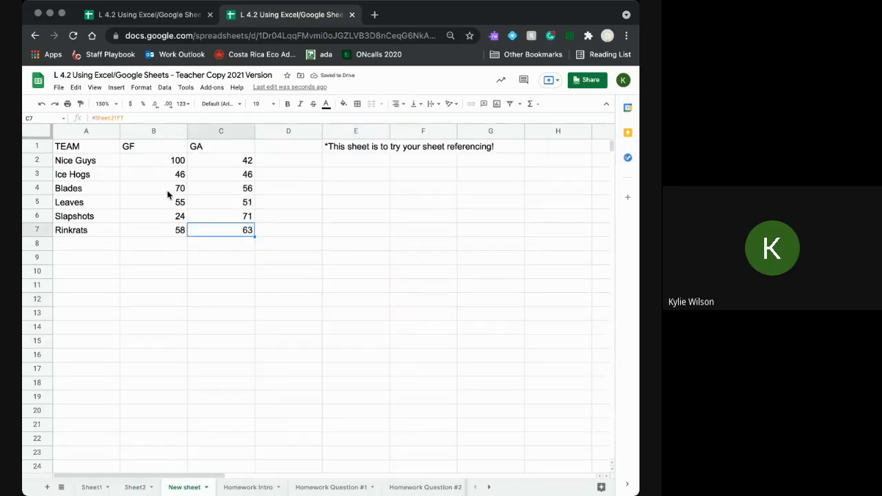
- Return to New sheet and select an empty cell below the TEAM table
click(137, 488)
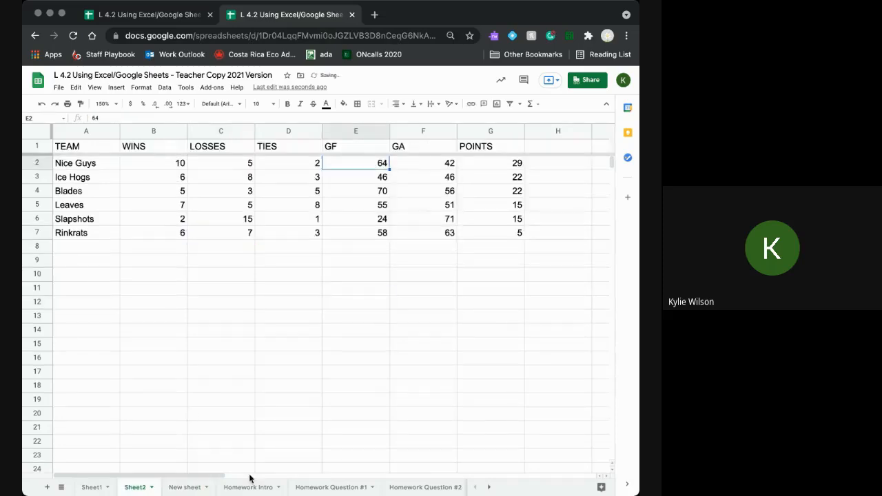
click(195, 487)
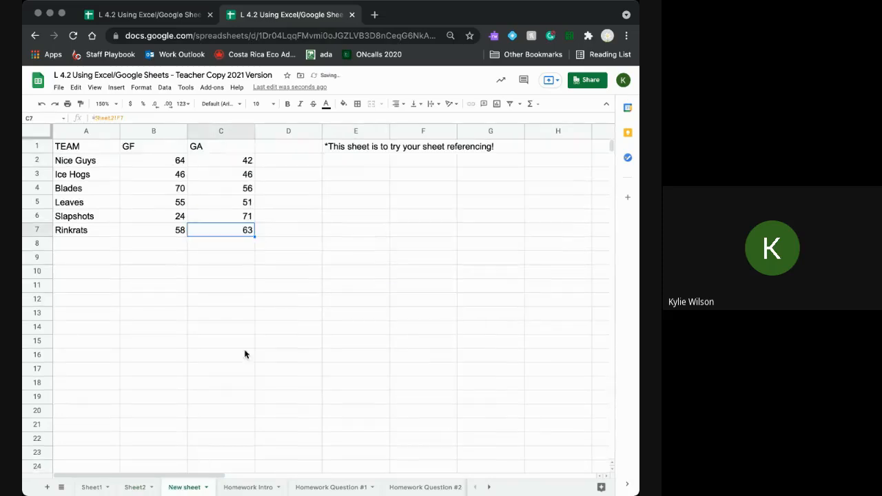
click(233, 290)
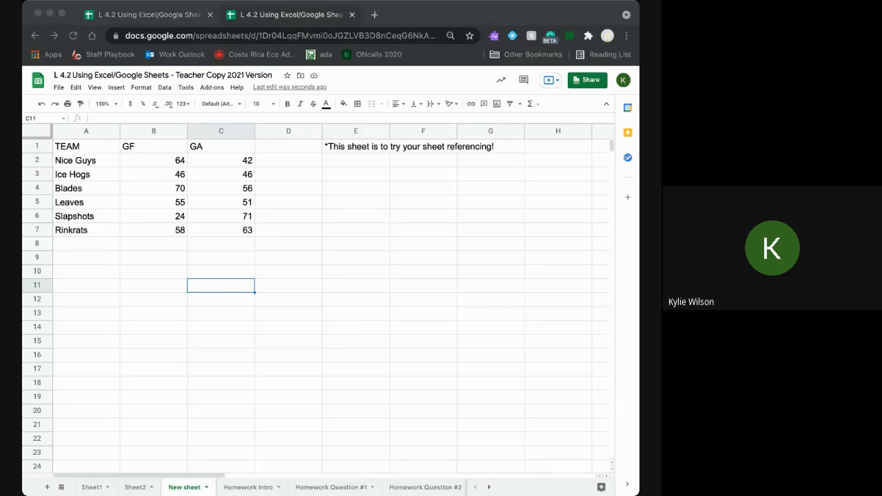
click(533, 350)
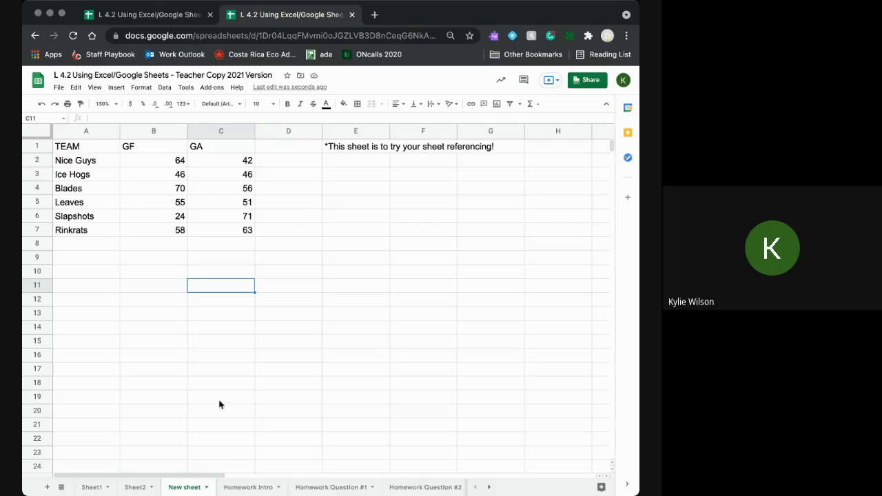
- Open the Homework Intro sheet and shrink the browser page, then restore normal size
click(240, 488)
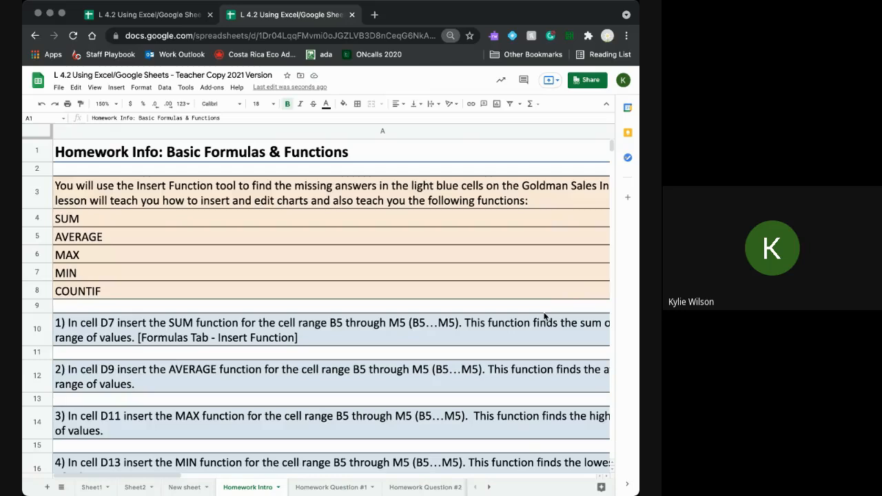
key(super+minus)
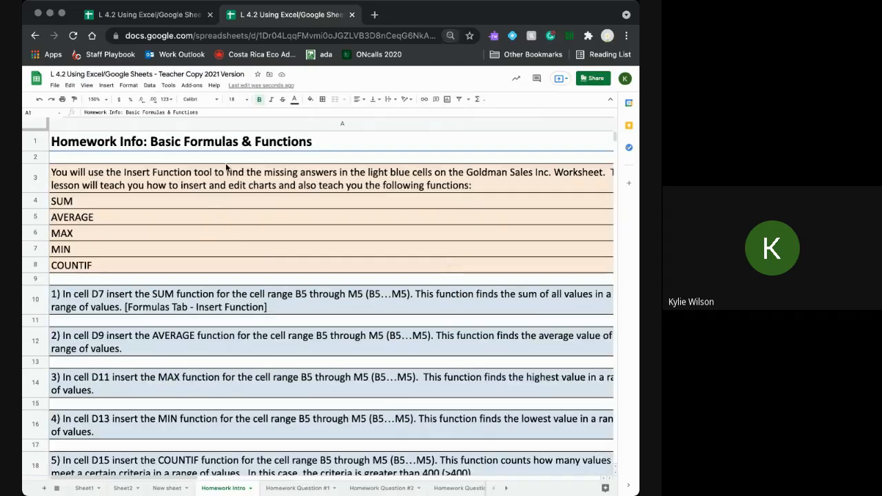
key(super+minus)
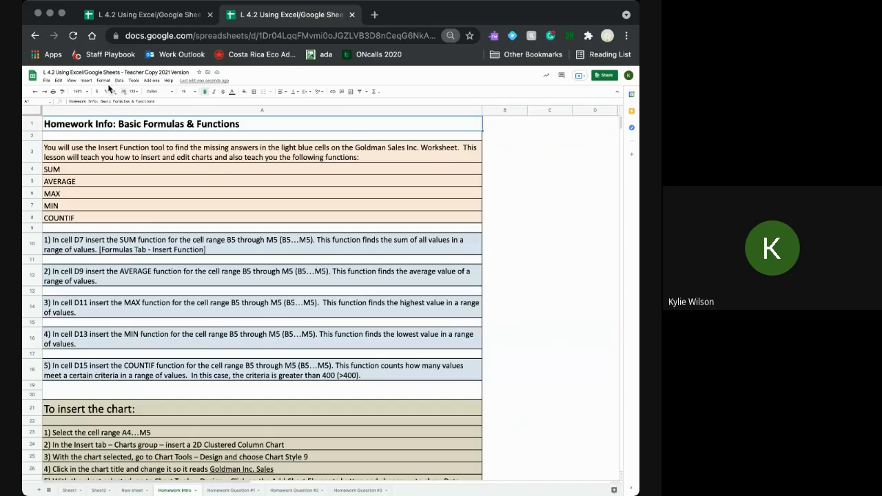
key(super+equal)
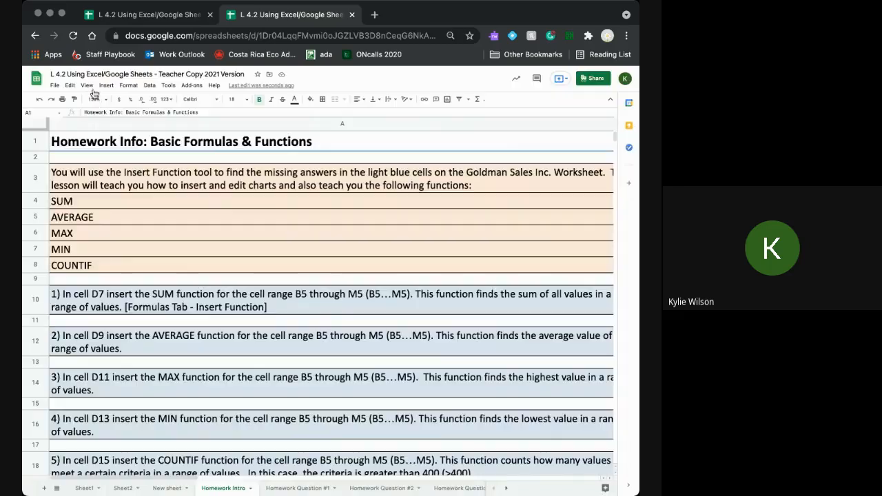
key(super+equal)
- Set the sheet zoom to 100% and scroll through the homework instructions
click(90, 88)
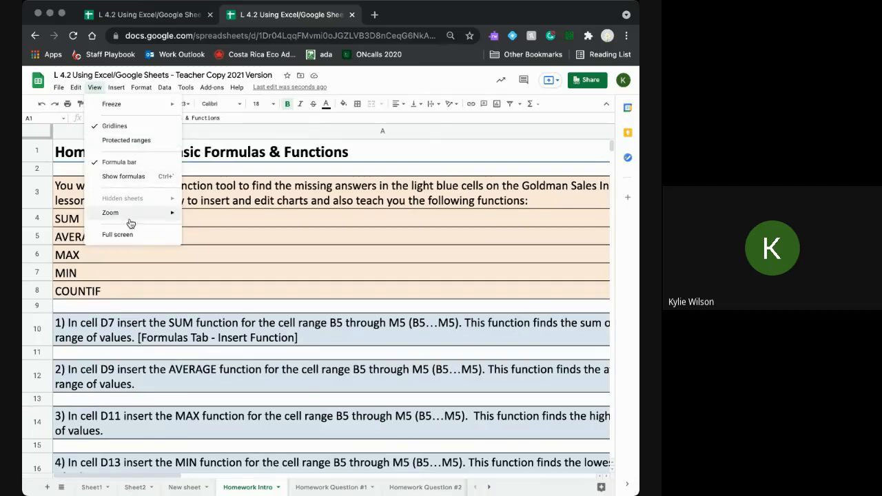
mouse_move(131, 219)
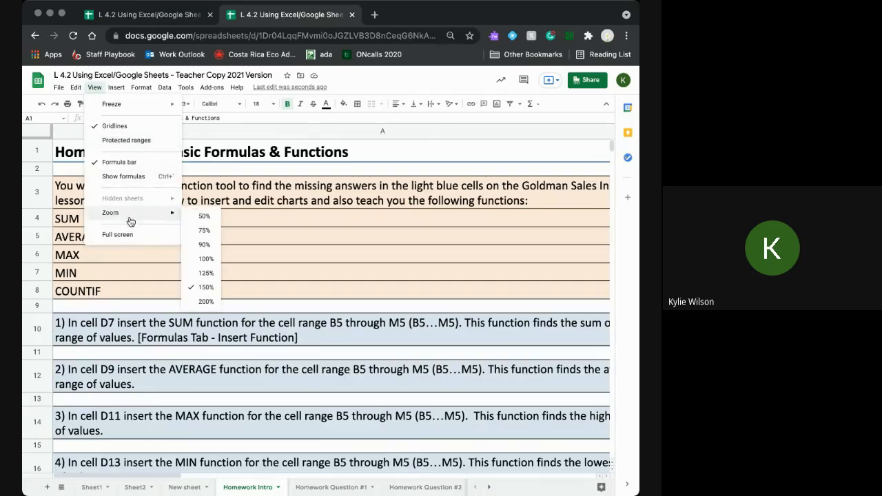
click(205, 259)
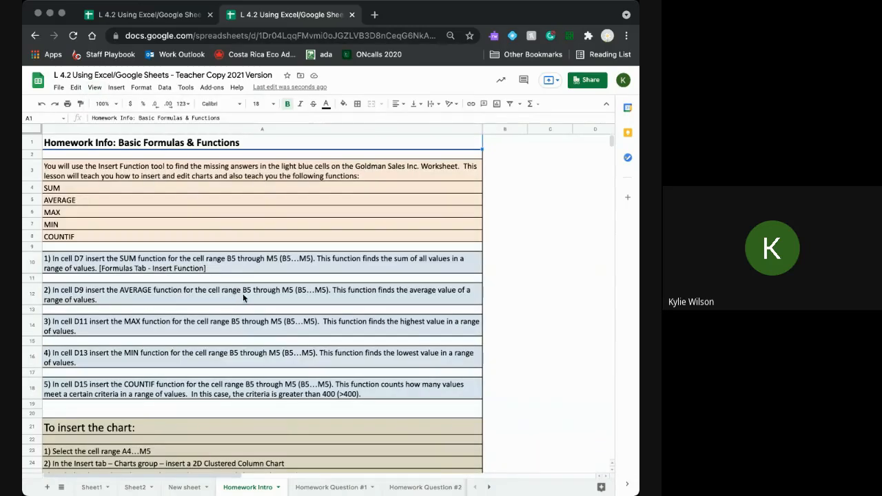
scroll(241, 295, down, 5)
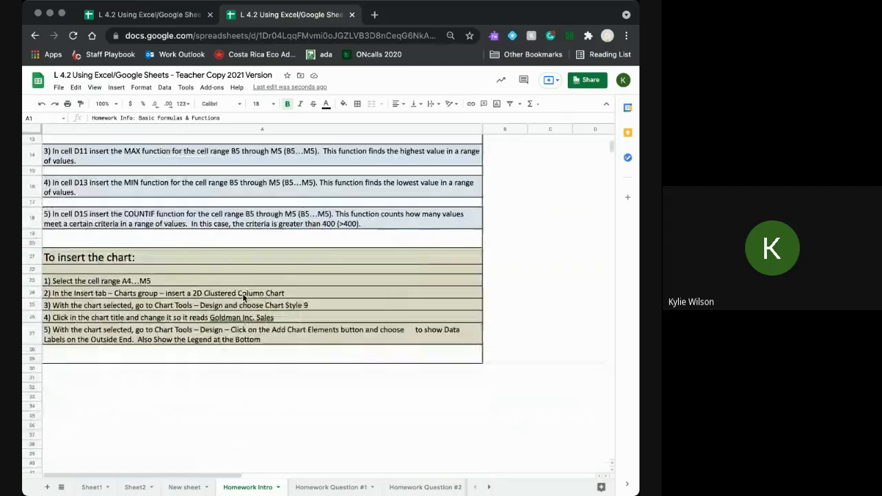
scroll(243, 293, up, 5)
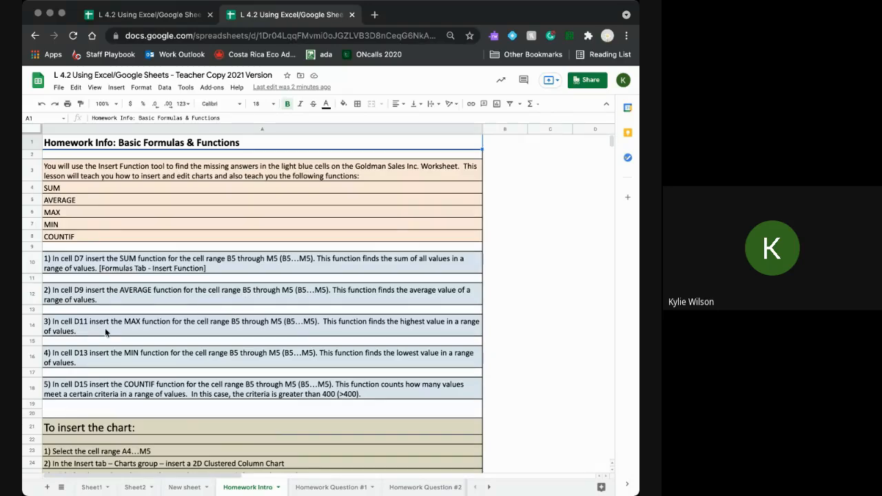
scroll(110, 380, down, 5)
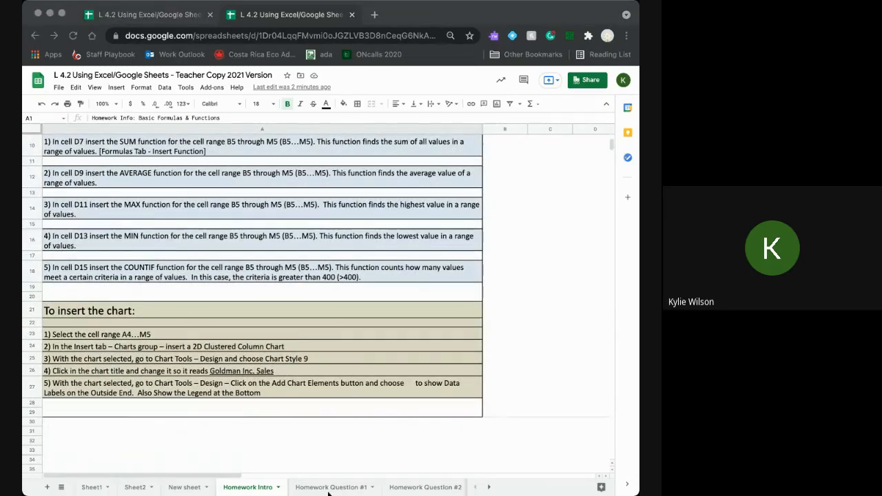
click(321, 491)
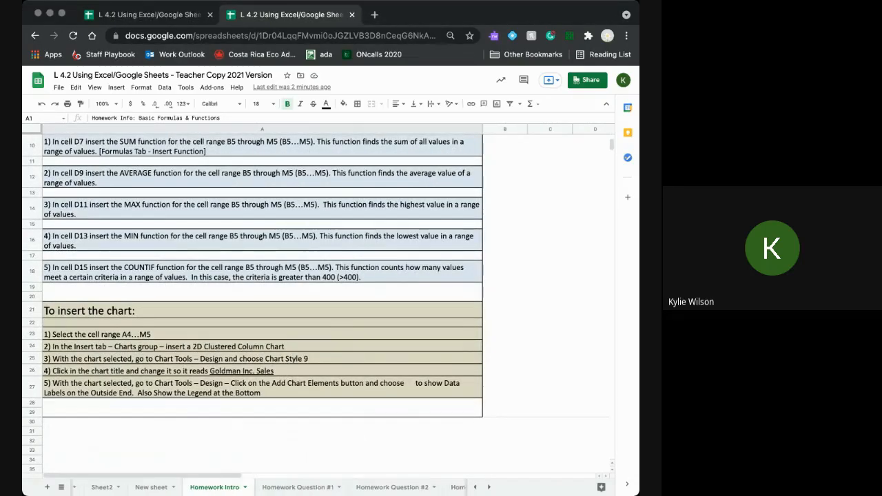
scroll(213, 385, up, 2)
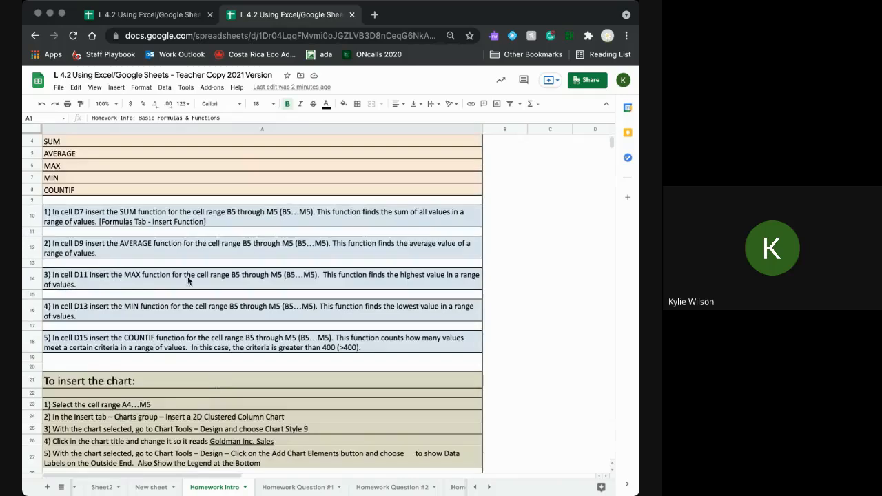
scroll(254, 446, down, 1)
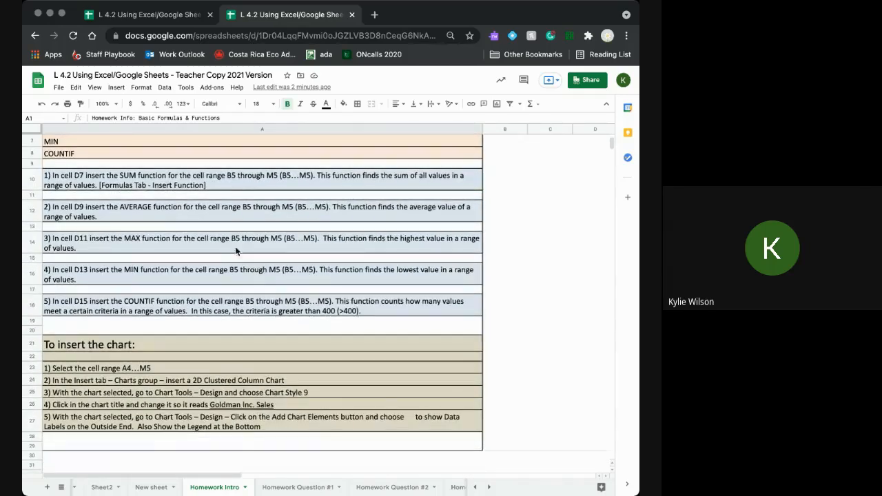
scroll(225, 304, up, 3)
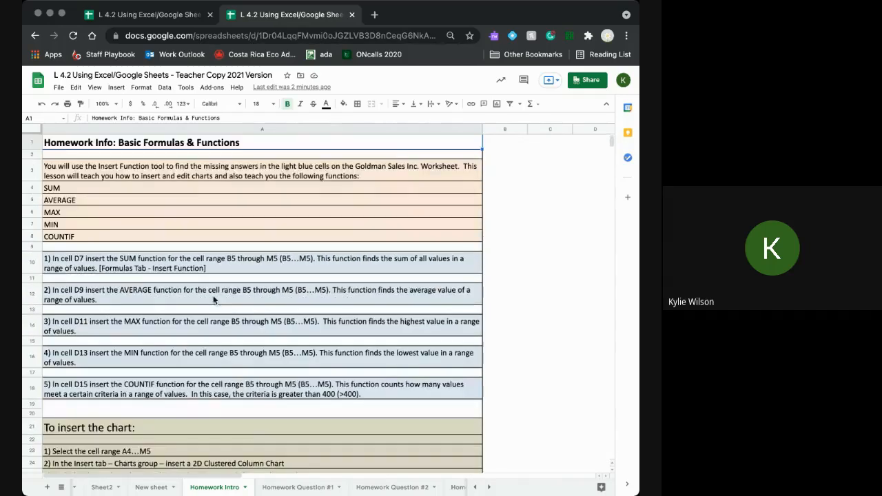
- On Homework Question #1, delete the Sales vs. chart
click(298, 488)
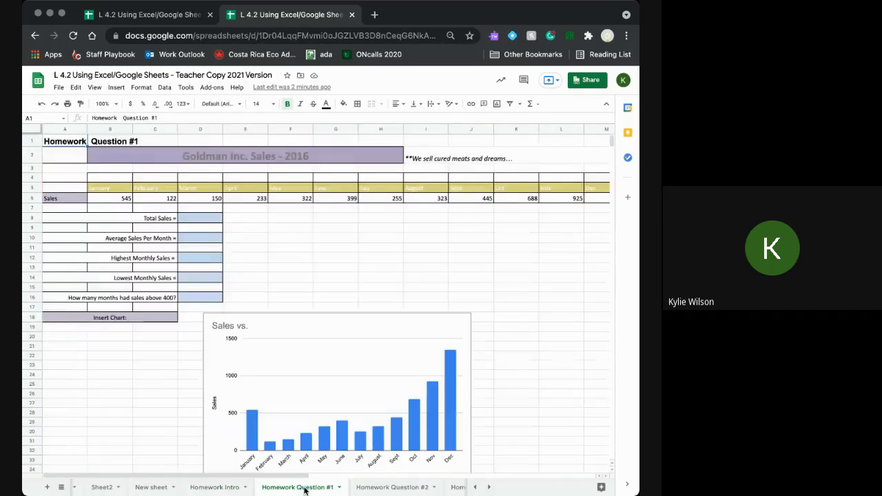
click(290, 390)
key(Delete)
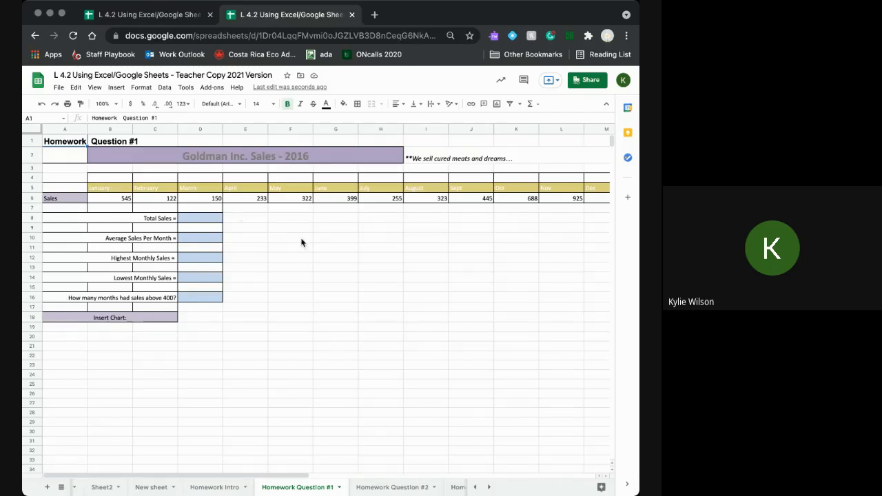
- Glance back at Homework Intro, then select the Total Sales cell D8
click(213, 488)
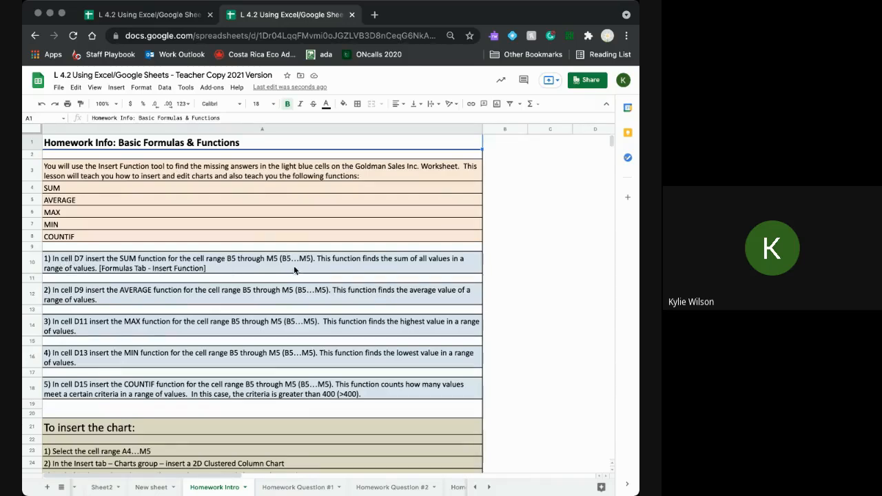
click(290, 487)
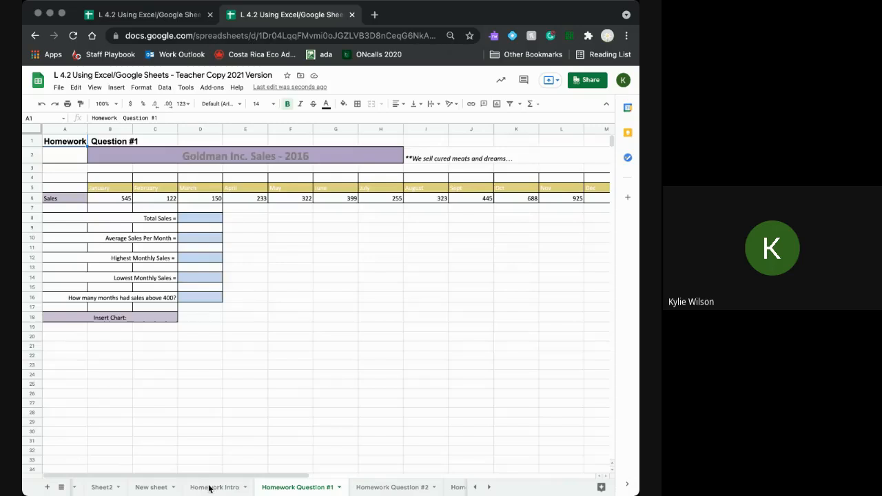
click(194, 222)
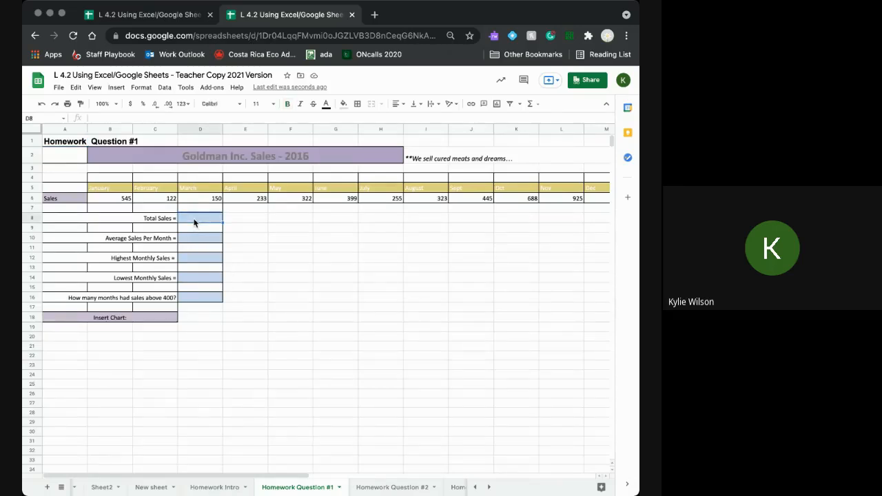
text(=sum)
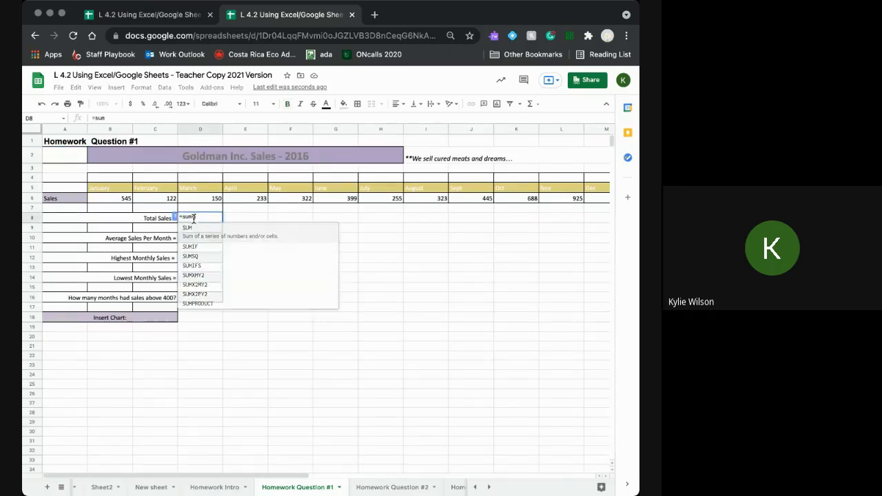
text(()
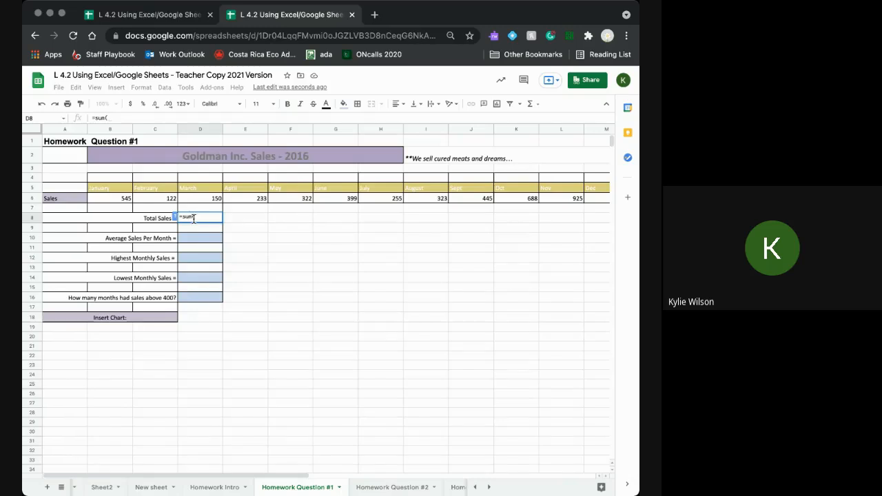
drag(116, 201, 592, 200)
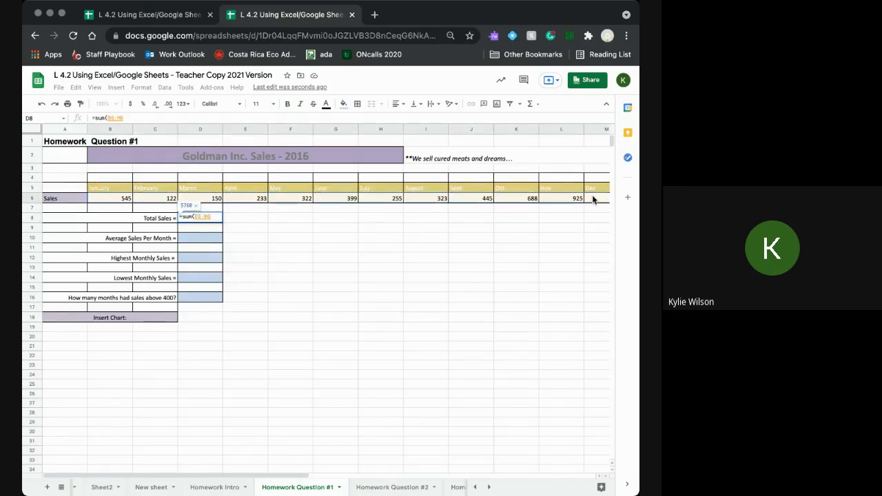
key(Return)
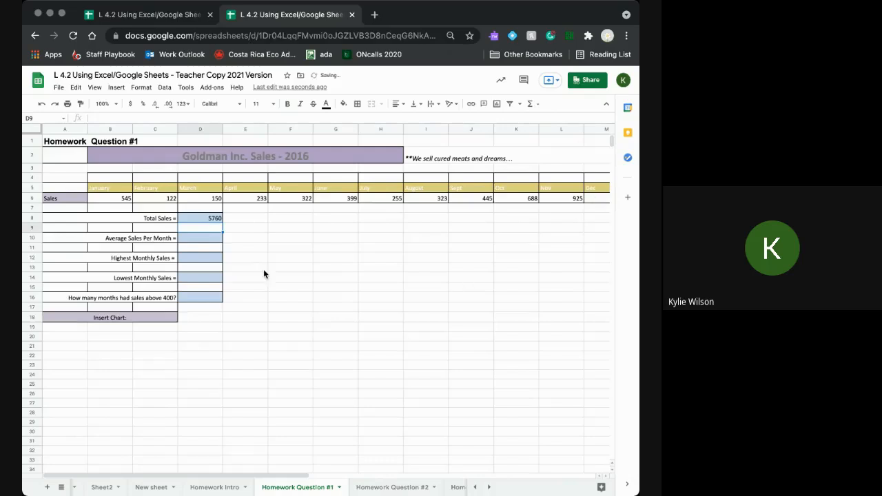
click(202, 218)
key(Delete)
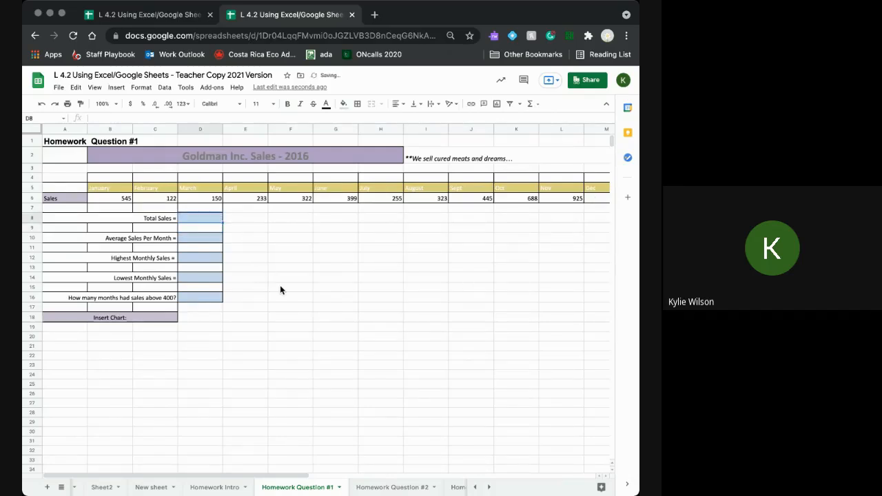